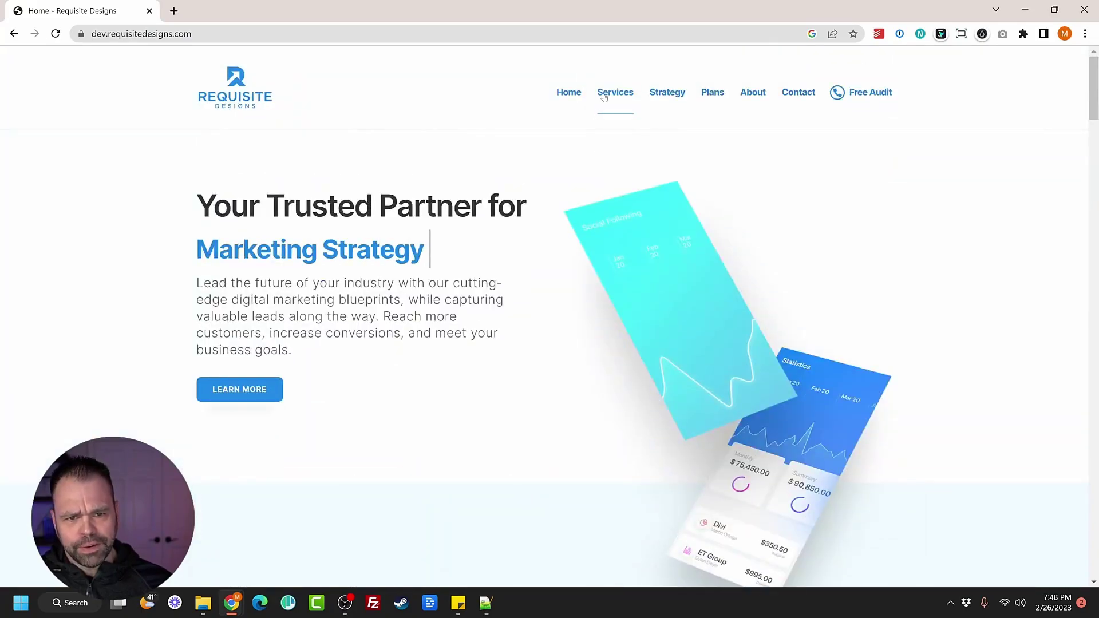
Go to the Services page from the Requisite Designs site's top navigation.
{"action": "left_click", "coordinate": [604, 97]}
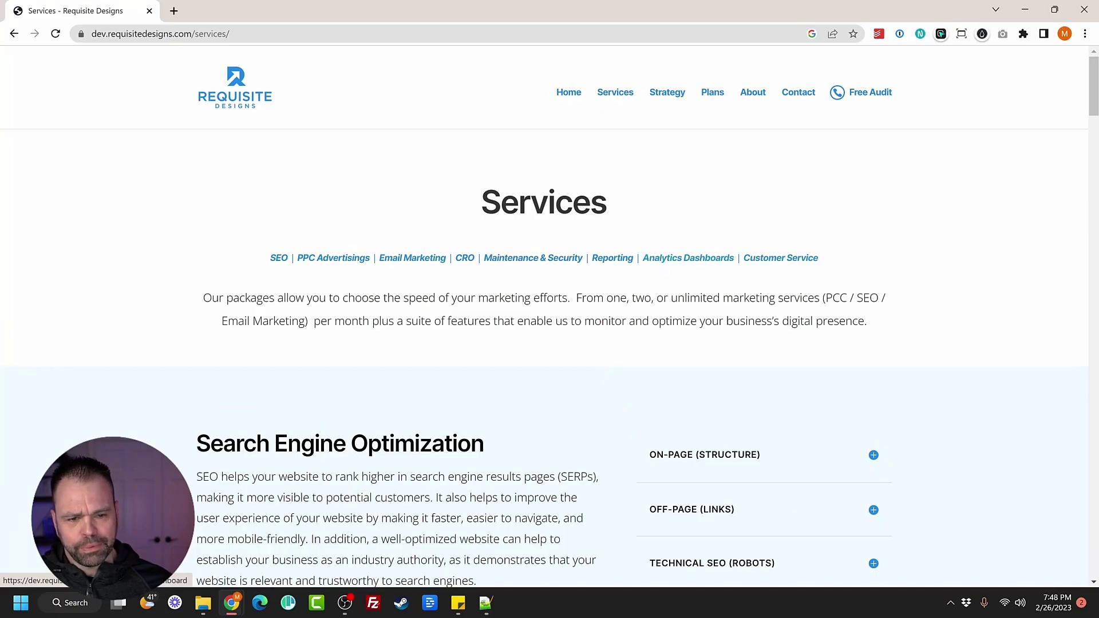
{"action": "scroll", "coordinate": [727, 275], "scroll_direction": "down", "scroll_amount": 10}
{"action": "scroll", "coordinate": [653, 352], "scroll_direction": "down", "scroll_amount": 10}
{"action": "scroll", "coordinate": [579, 435], "scroll_direction": "down", "scroll_amount": 10}
{"action": "scroll", "coordinate": [579, 436], "scroll_direction": "up", "scroll_amount": 10}
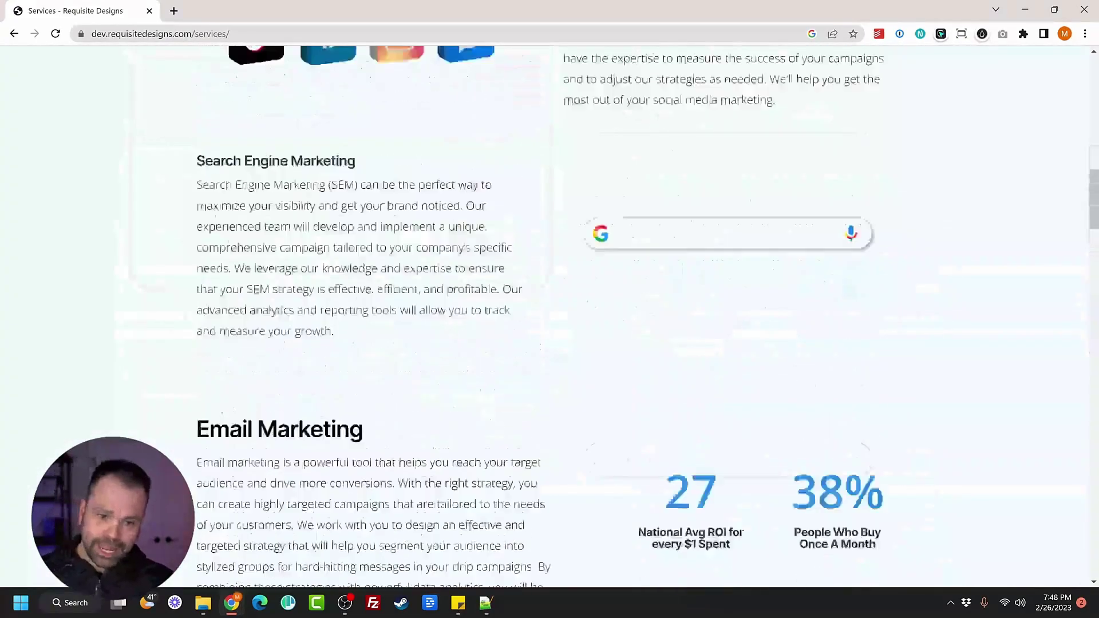
{"action": "scroll", "coordinate": [635, 281], "scroll_direction": "up", "scroll_amount": 10}
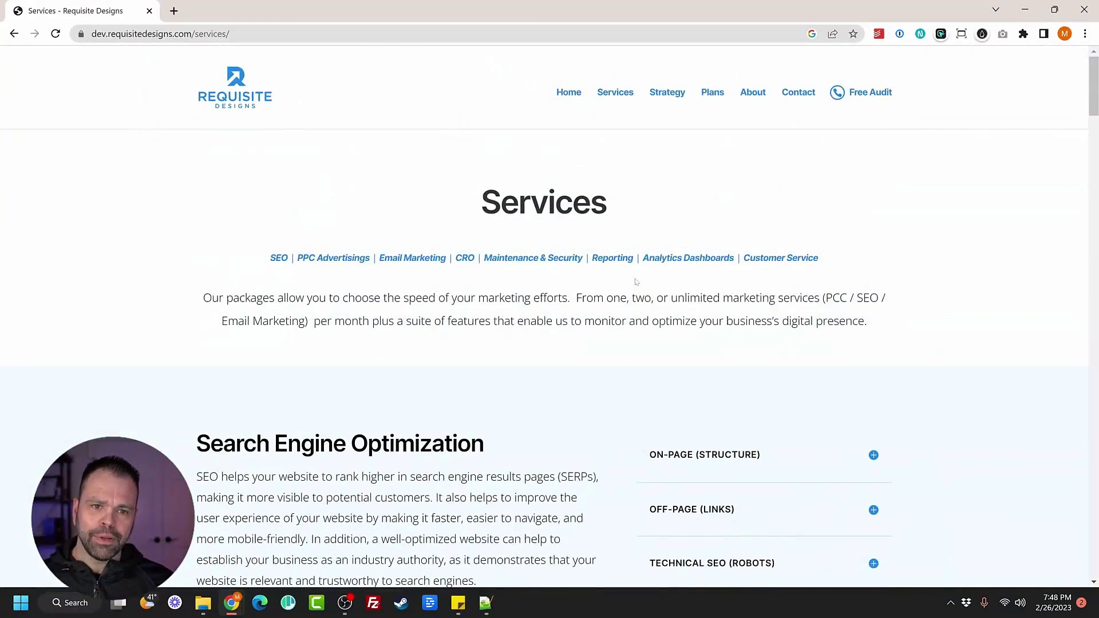
{"action": "scroll", "coordinate": [676, 342], "scroll_direction": "down", "scroll_amount": 15}
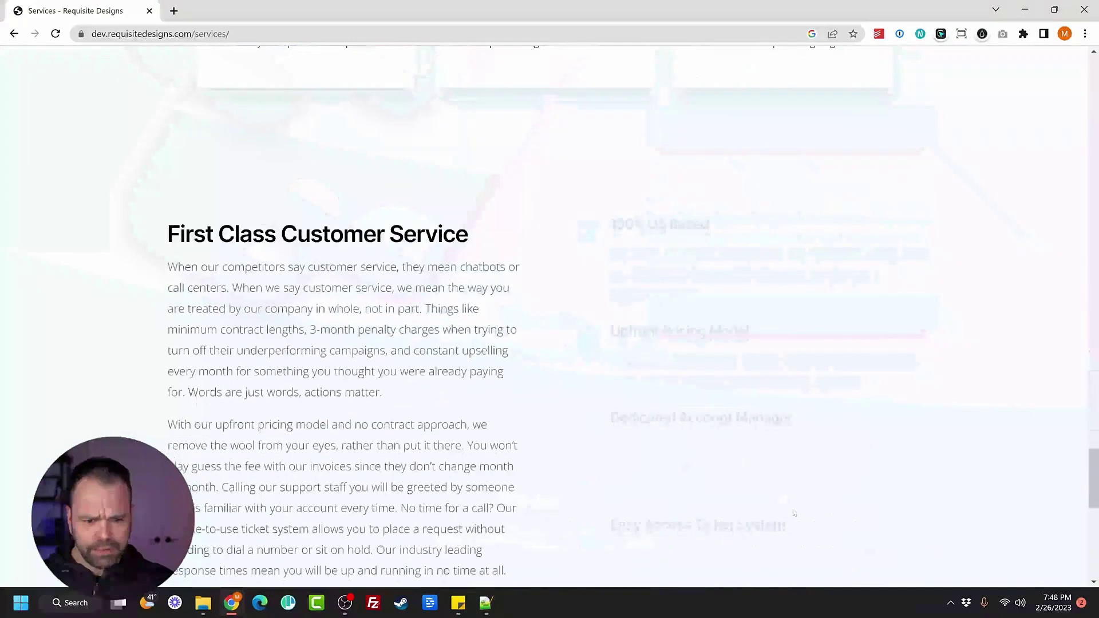
{"action": "scroll", "coordinate": [759, 503], "scroll_direction": "down", "scroll_amount": 5}
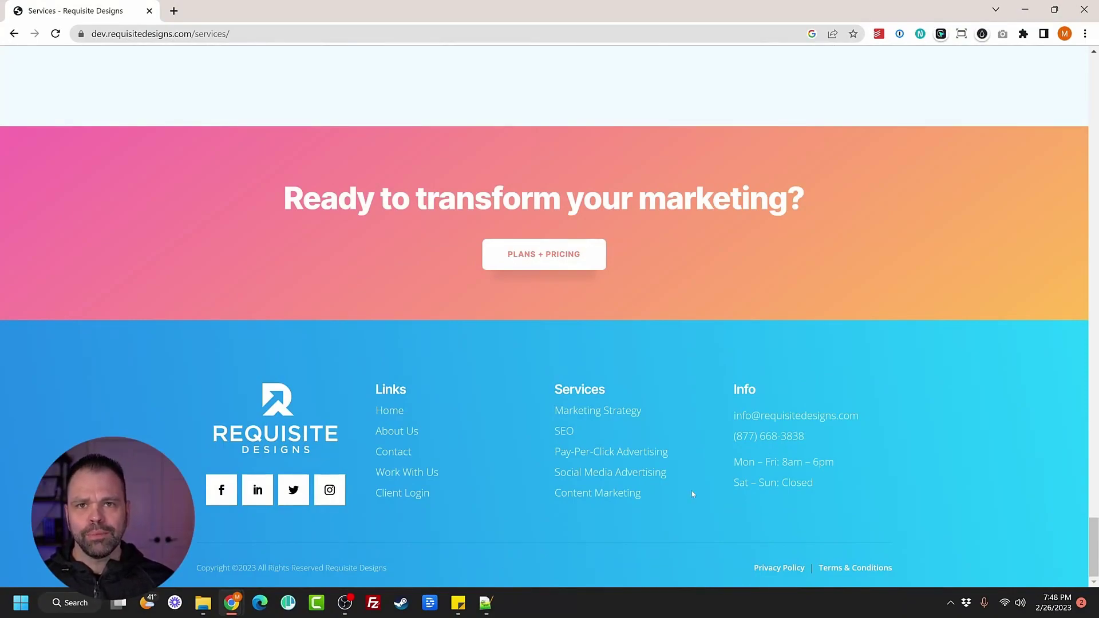
Launch zimmwriter.exe from the zimmwriter folder and accept the usage policy and license notice.
{"action": "left_click", "coordinate": [1024, 10]}
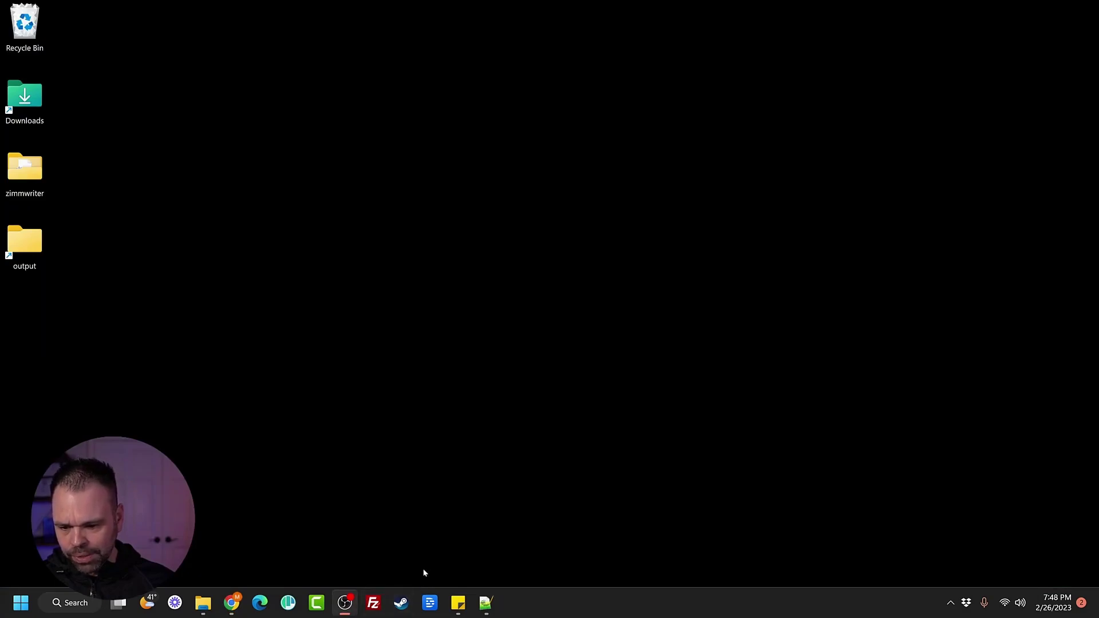
{"action": "double_click", "coordinate": [24, 172]}
{"action": "left_click", "coordinate": [448, 316]}
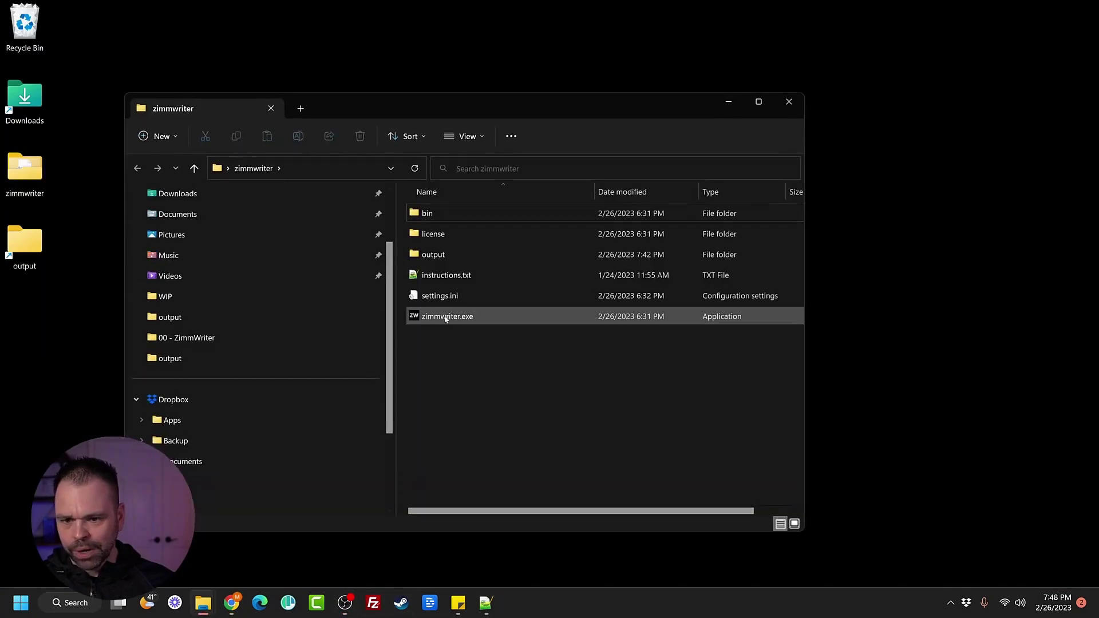
{"action": "double_click", "coordinate": [451, 318]}
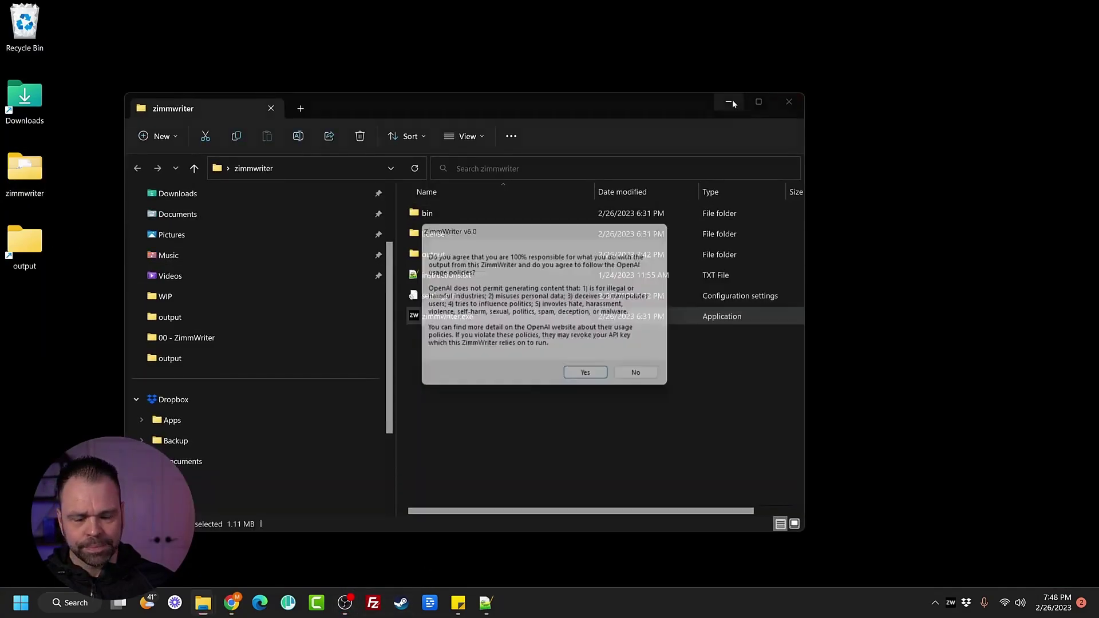
{"action": "left_click", "coordinate": [604, 382]}
{"action": "left_click", "coordinate": [644, 398]}
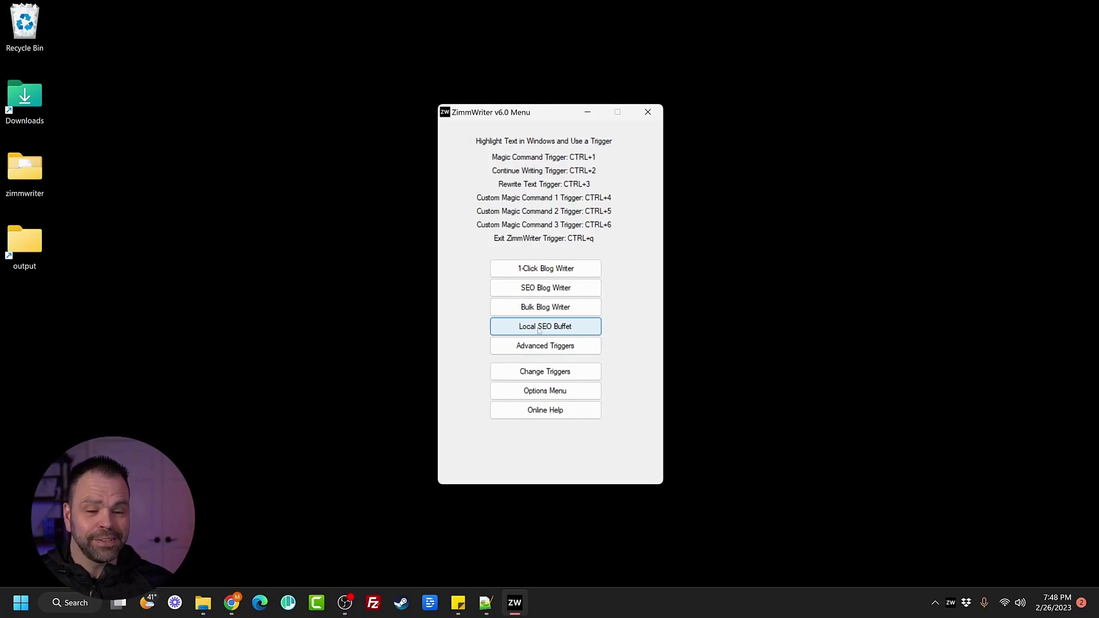
Bring up the Local SEO Buffet form and the requisite_designs.txt notes beside it.
{"action": "left_click", "coordinate": [557, 326]}
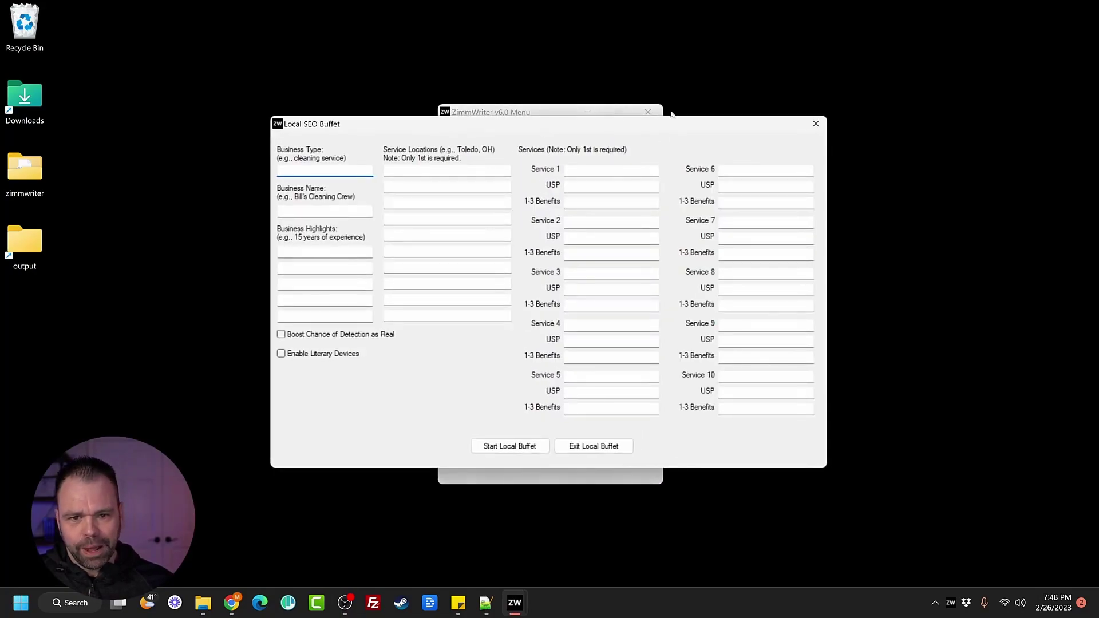
{"action": "left_click_drag", "start_coordinate": [681, 125], "coordinate": [689, 107]}
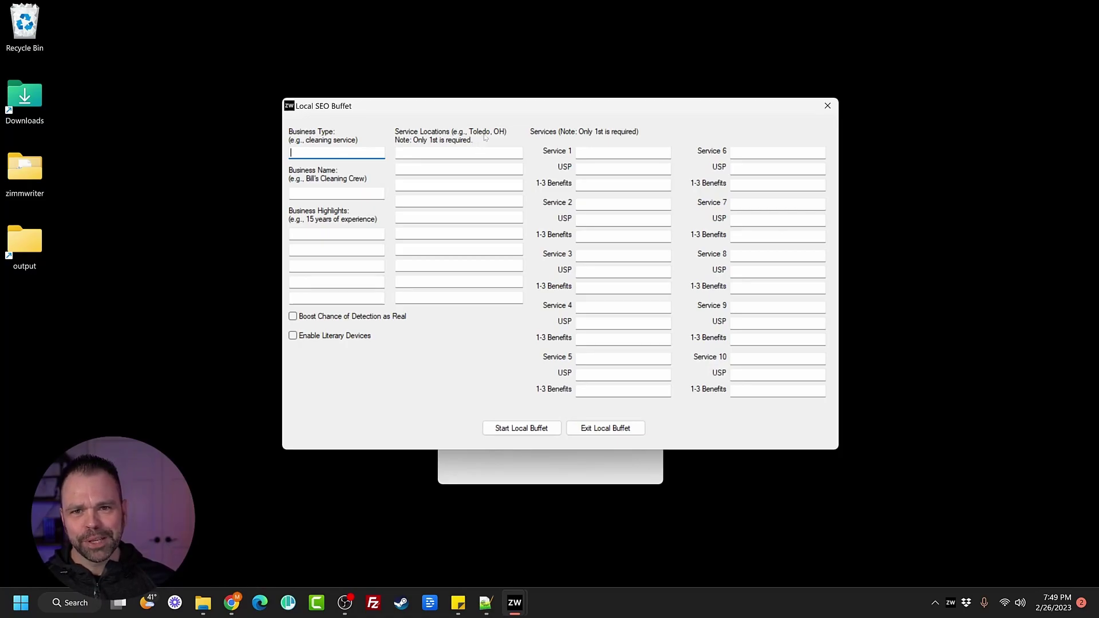
{"action": "left_click_drag", "start_coordinate": [592, 108], "coordinate": [333, 89]}
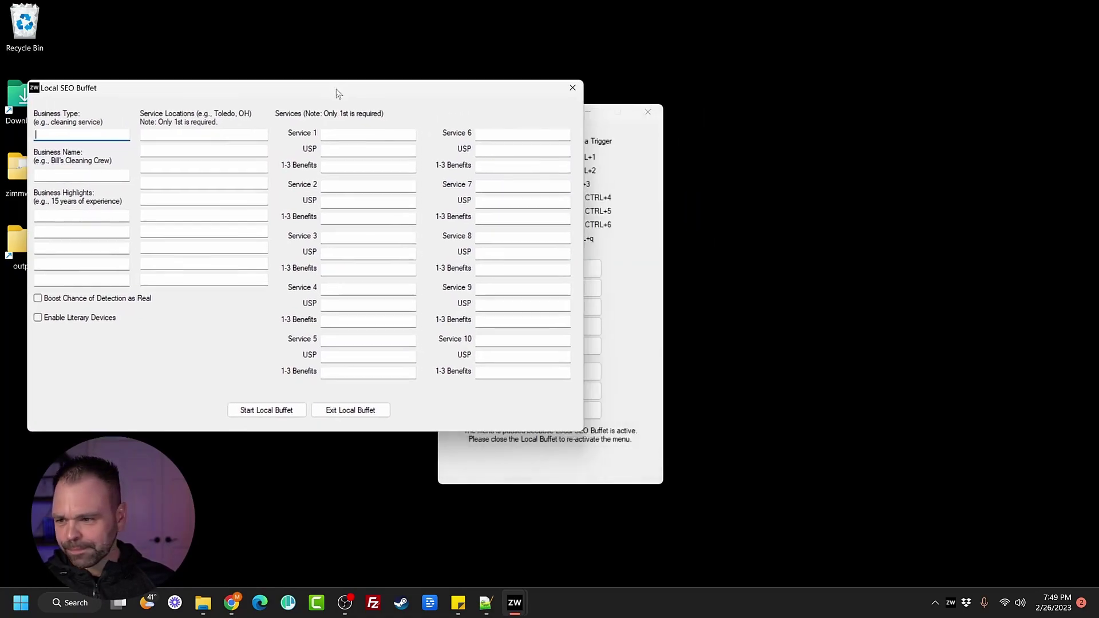
{"action": "left_click", "coordinate": [486, 602]}
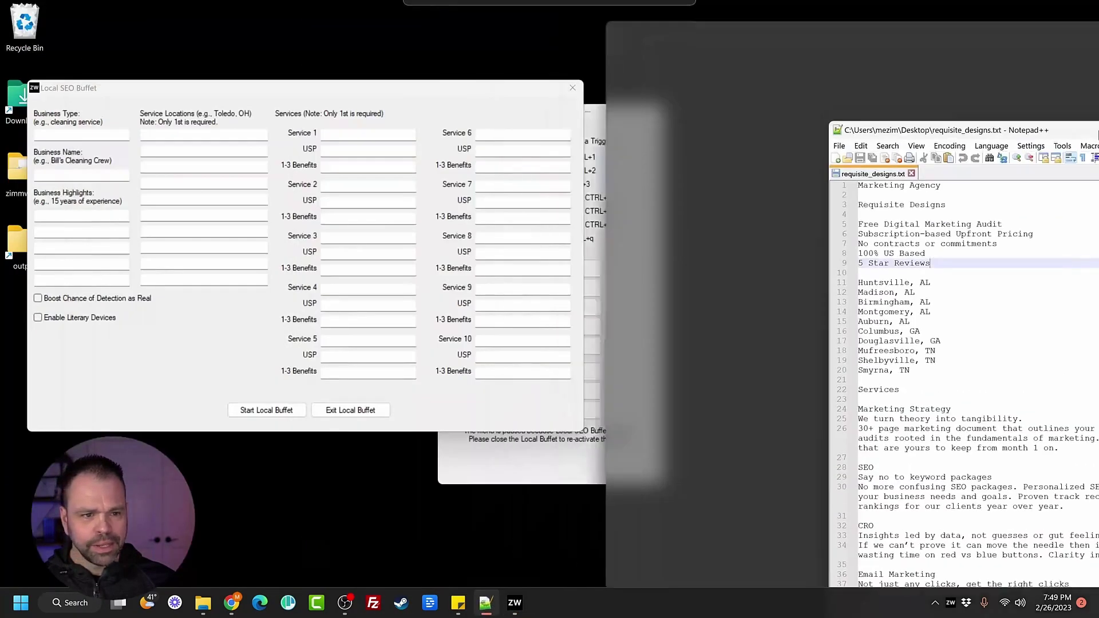
Set the notes on the right half and paste Marketing Agency as the business type.
{"action": "left_click_drag", "start_coordinate": [342, 5], "coordinate": [1098, 26]}
{"action": "left_click", "coordinate": [652, 191]}
{"action": "left_click_drag", "start_coordinate": [665, 65], "coordinate": [540, 64]}
{"action": "key", "text": "ctrl+c"}
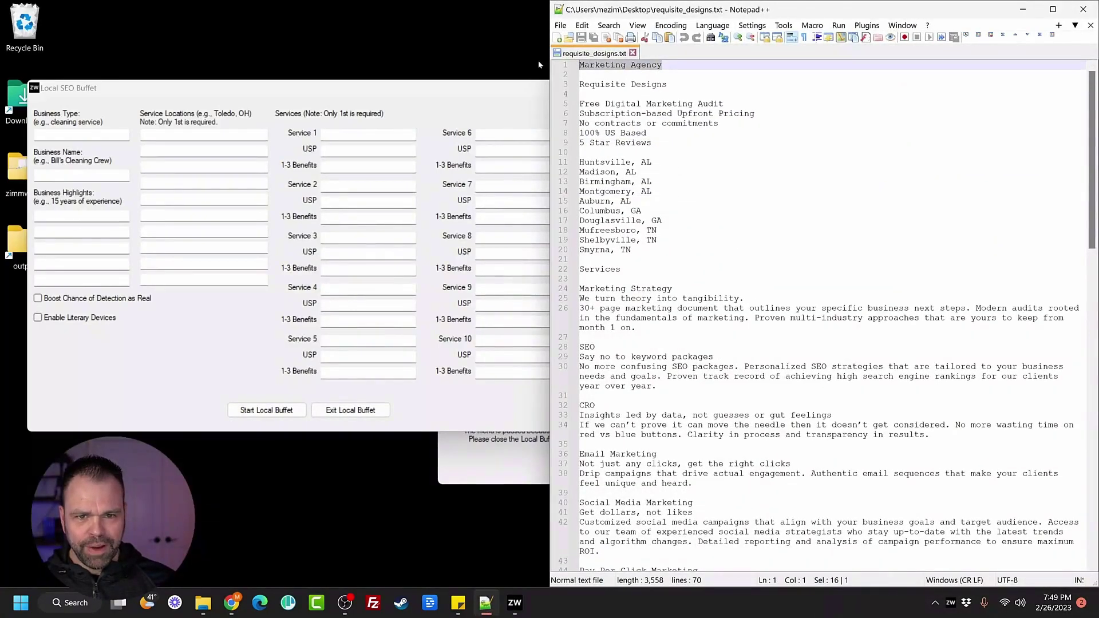
{"action": "left_click", "coordinate": [81, 134]}
{"action": "key", "text": "ctrl+v"}
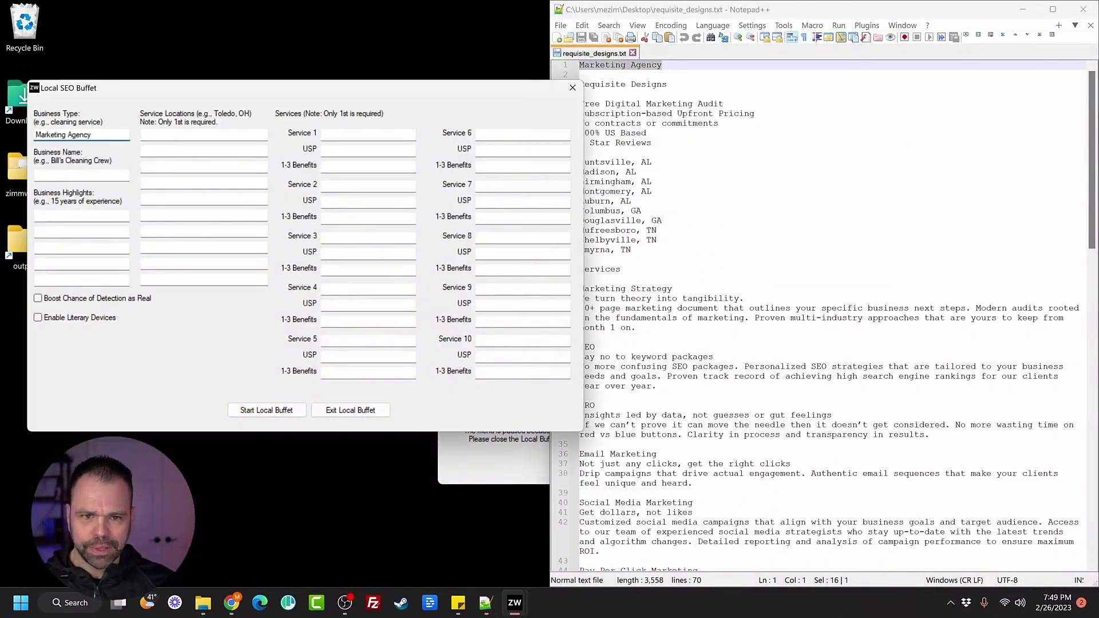
Paste Requisite Designs as the business name and pick the Free Digital Marketing Audit highlight.
{"action": "left_click_drag", "start_coordinate": [667, 84], "coordinate": [586, 84]}
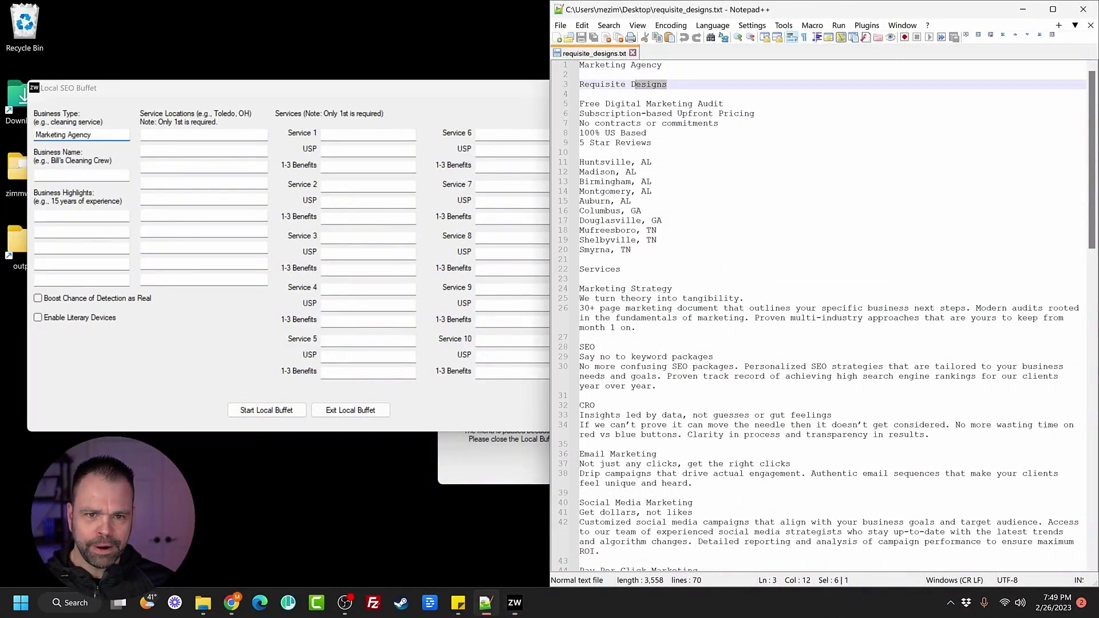
{"action": "left_click", "coordinate": [81, 175]}
{"action": "type", "text": "Requisite Designs"}
{"action": "left_click", "coordinate": [636, 143]}
{"action": "left_click_drag", "start_coordinate": [580, 103], "coordinate": [573, 114]}
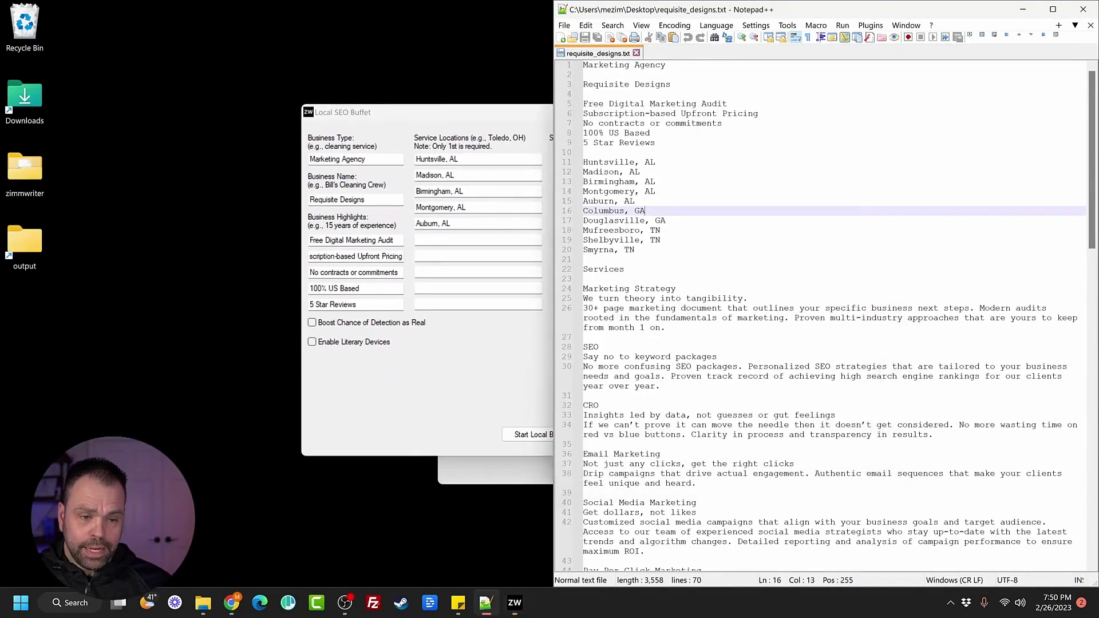
{"action": "left_click", "coordinate": [474, 121]}
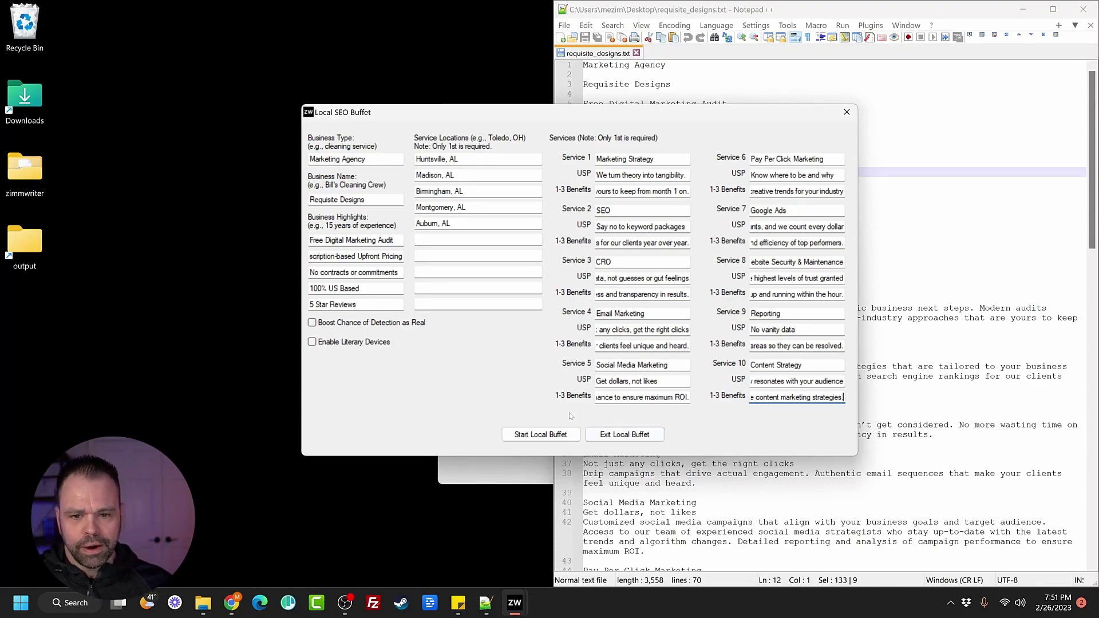
Start the Local Buffet, confirm creating the 50 files, and close the notes editor.
{"action": "left_click", "coordinate": [548, 436]}
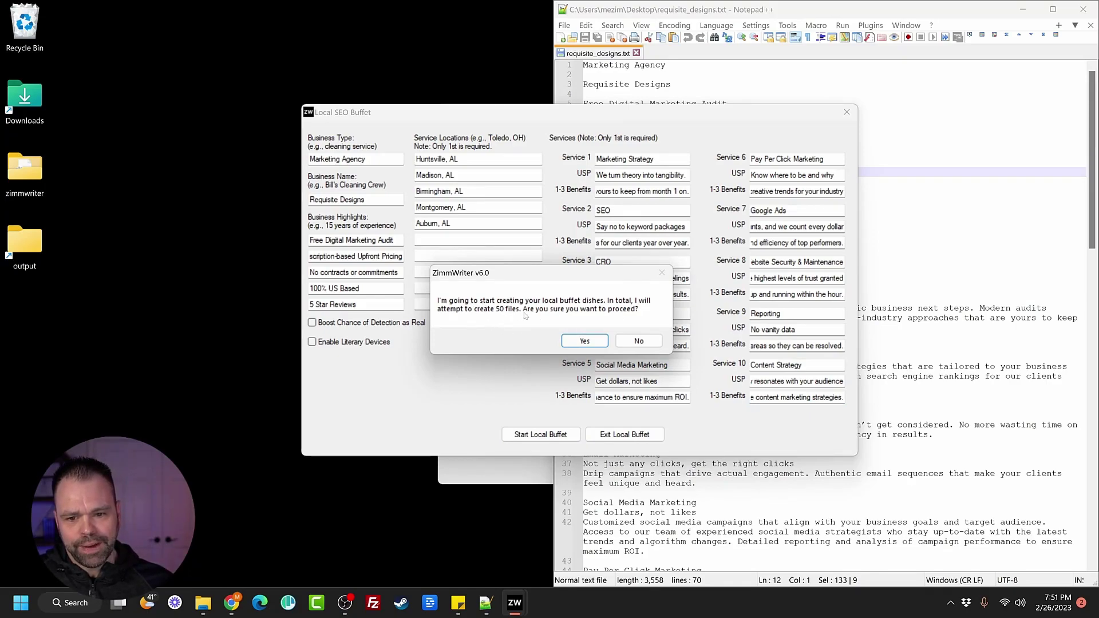
{"action": "left_click", "coordinate": [585, 340]}
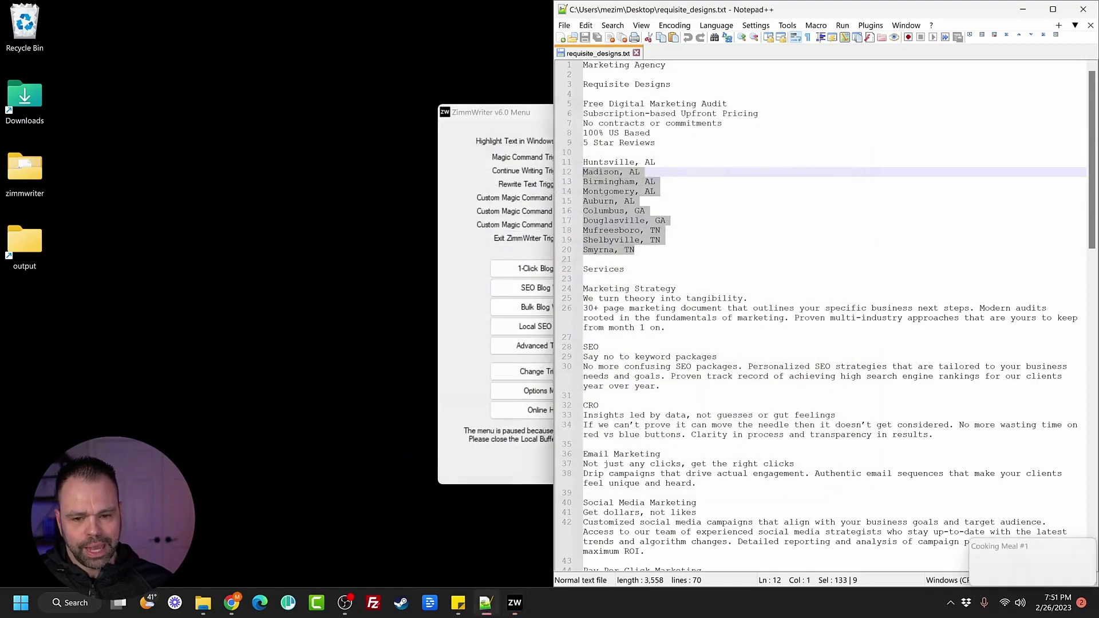
{"action": "left_click", "coordinate": [1083, 9]}
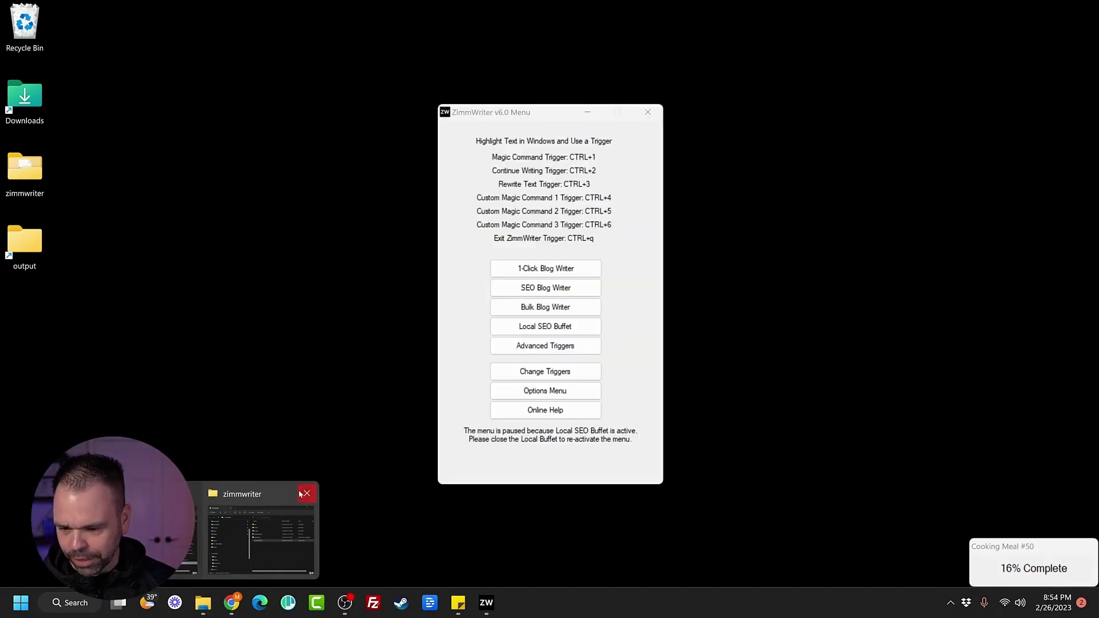
Open Auburn_AL__SEO.txt from the output folder and make its Notepad++ window taller.
{"action": "double_click", "coordinate": [40, 249]}
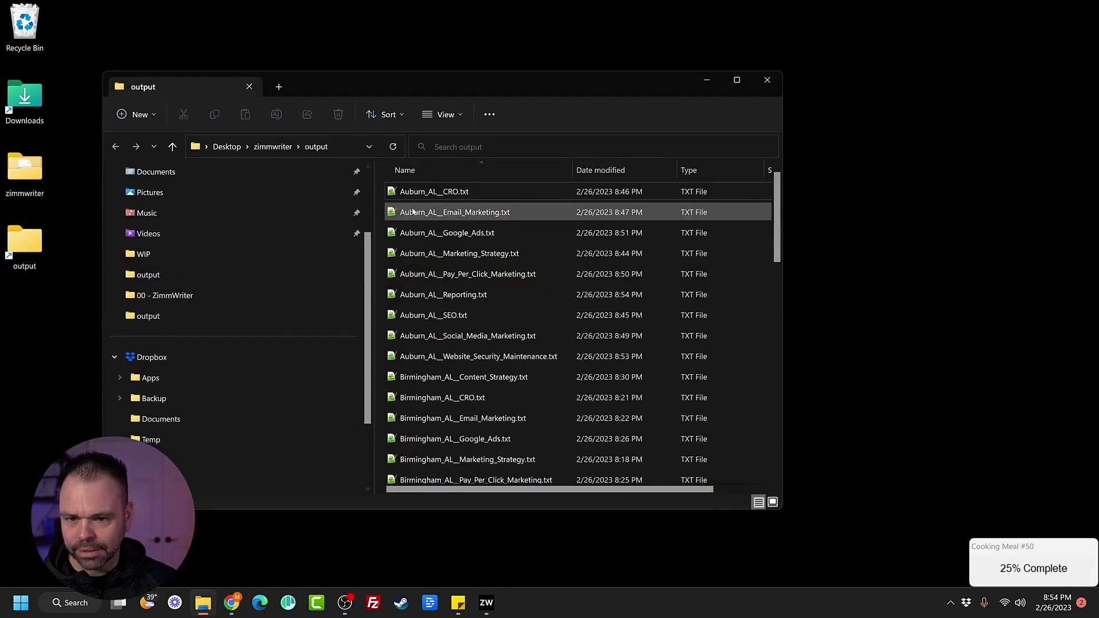
{"action": "mouse_move", "coordinate": [776, 218]}
{"action": "left_mouse_down"}
{"action": "mouse_move", "coordinate": [777, 429]}
{"action": "mouse_move", "coordinate": [784, 343]}
{"action": "mouse_move", "coordinate": [795, 431]}
{"action": "mouse_move", "coordinate": [777, 185]}
{"action": "left_mouse_up"}
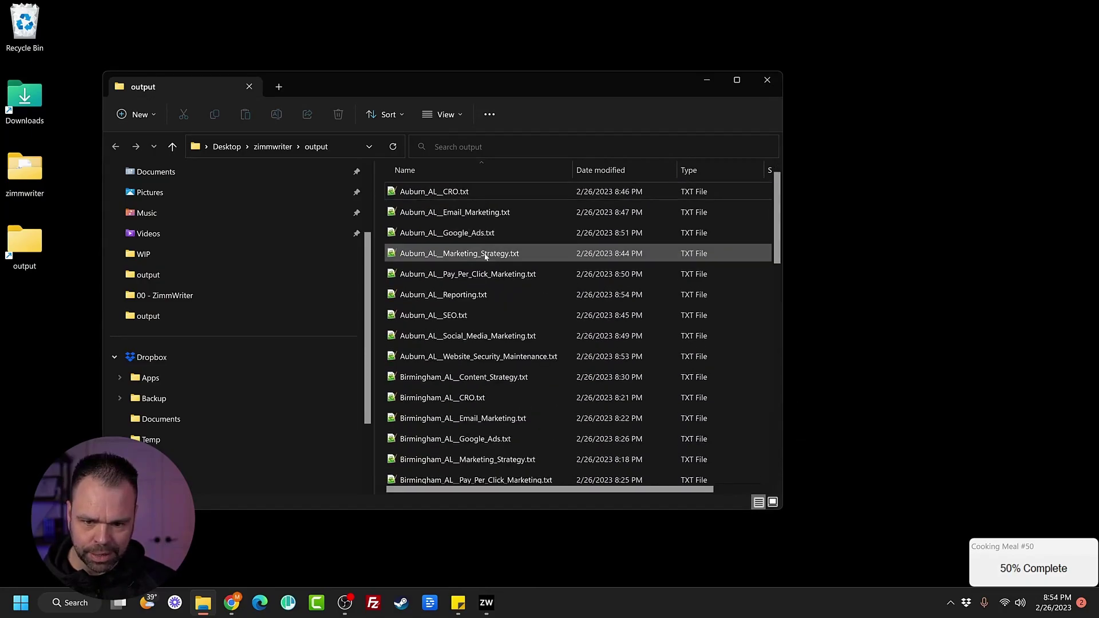
{"action": "double_click", "coordinate": [457, 316]}
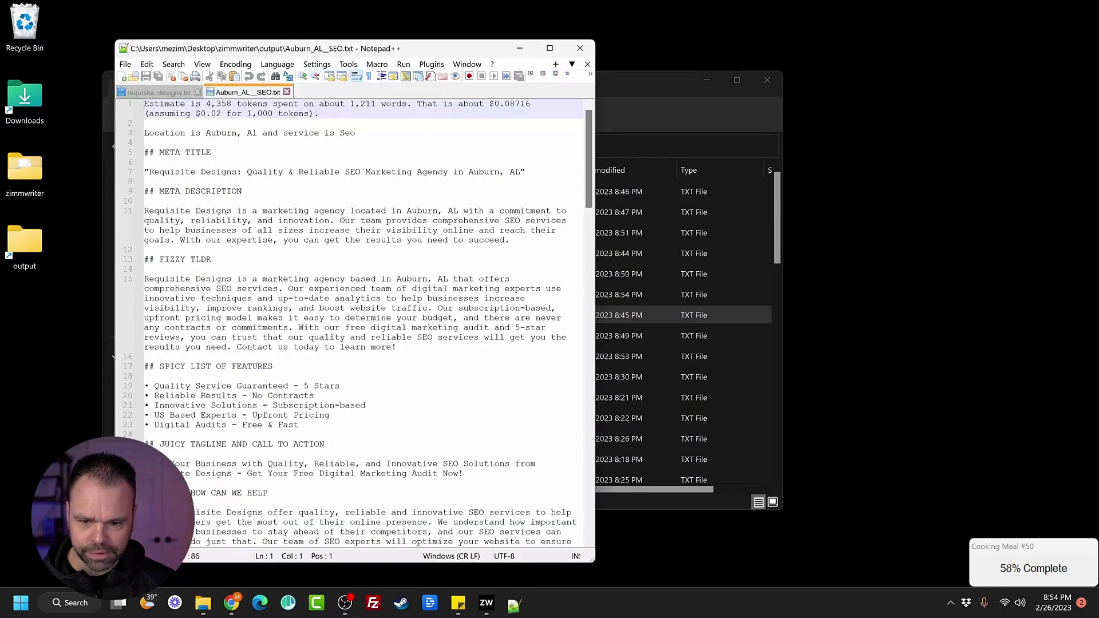
{"action": "left_click_drag", "start_coordinate": [402, 43], "coordinate": [687, 52]}
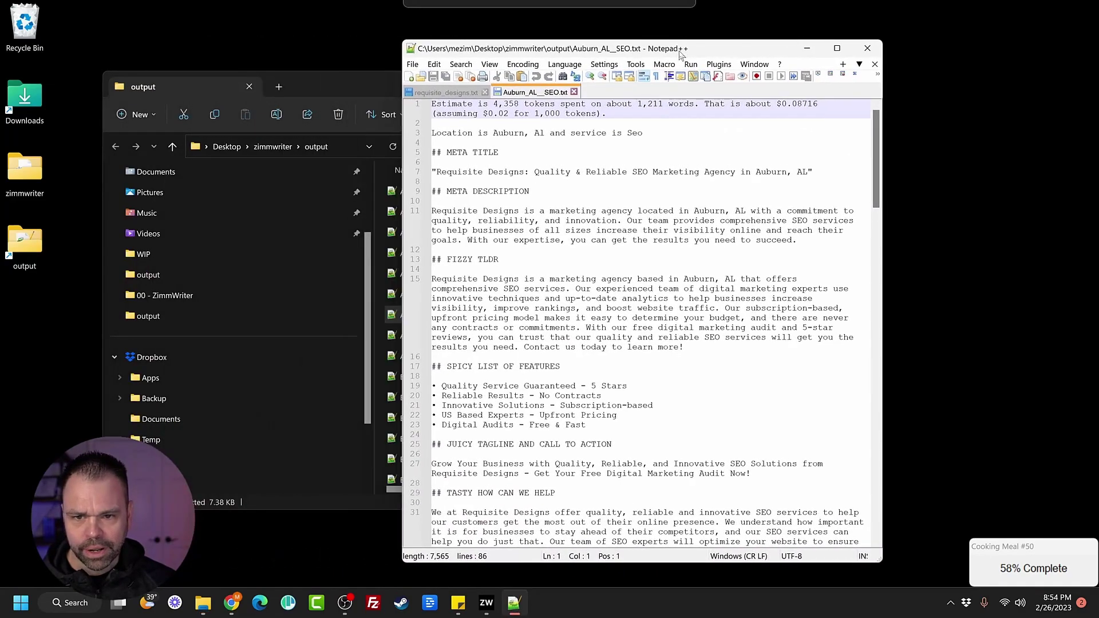
{"action": "left_click", "coordinate": [485, 92]}
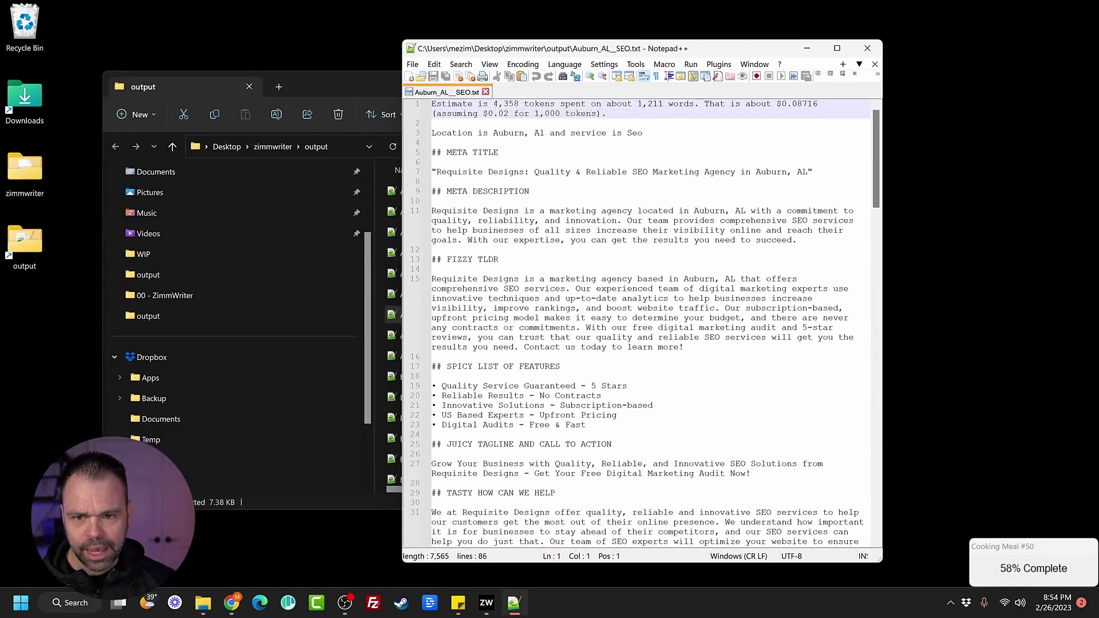
{"action": "mouse_move", "coordinate": [595, 48]}
{"action": "left_mouse_down"}
{"action": "mouse_move", "coordinate": [595, 36]}
{"action": "mouse_move", "coordinate": [515, 16]}
{"action": "left_mouse_up"}
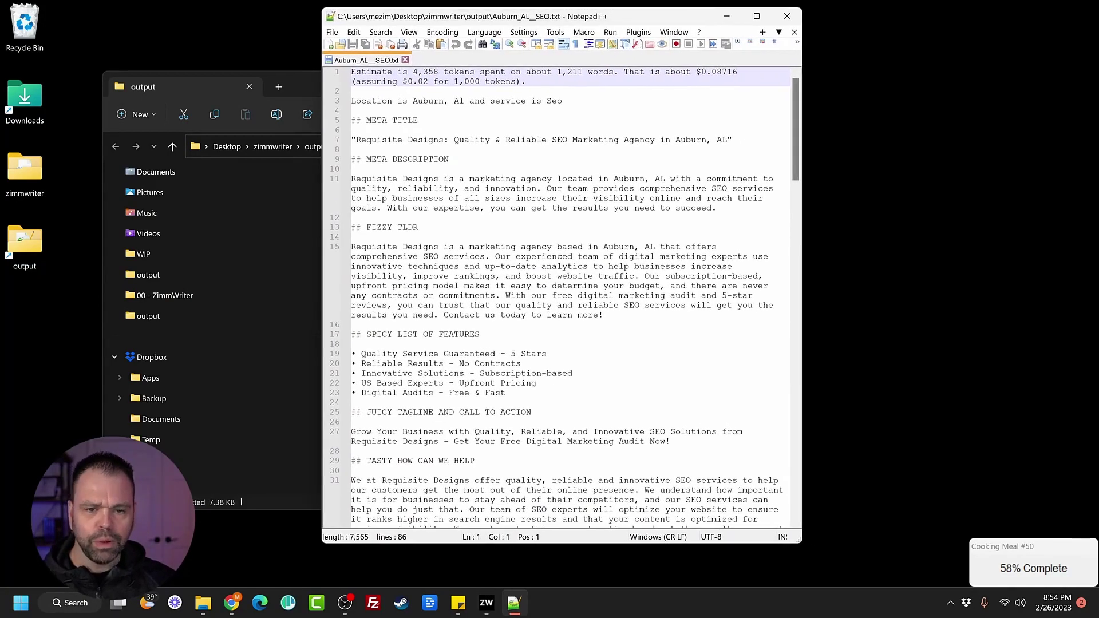
{"action": "left_click_drag", "start_coordinate": [802, 542], "coordinate": [801, 582]}
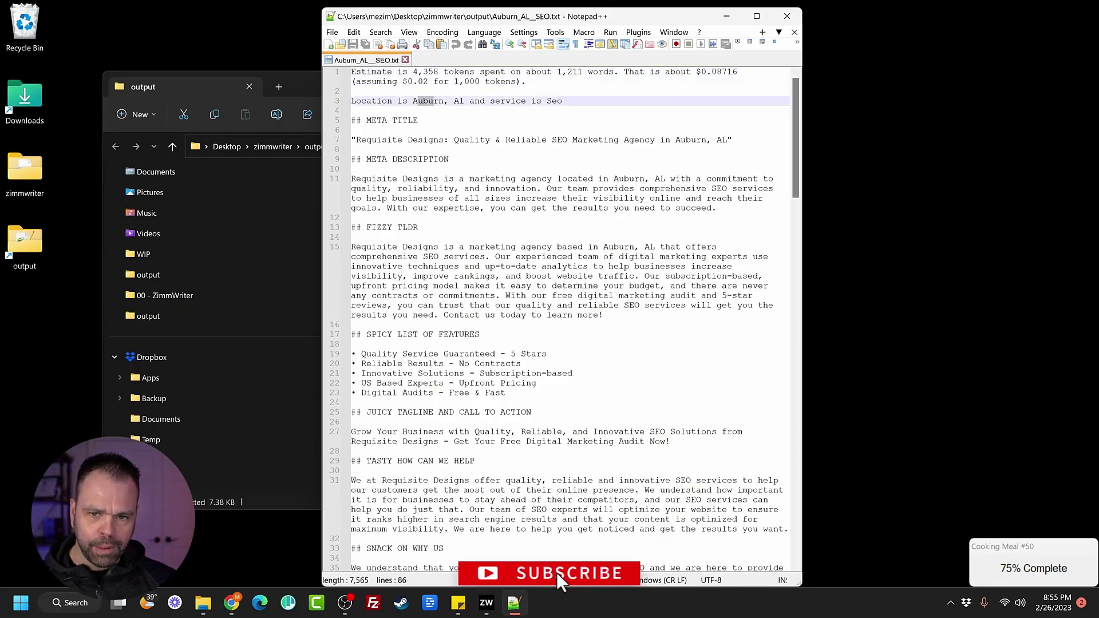
Review the Auburn location line, meta title, meta description, FIZZY TLDR and feature list.
{"action": "left_click_drag", "start_coordinate": [414, 101], "coordinate": [464, 100]}
{"action": "left_click_drag", "start_coordinate": [562, 101], "coordinate": [546, 101]}
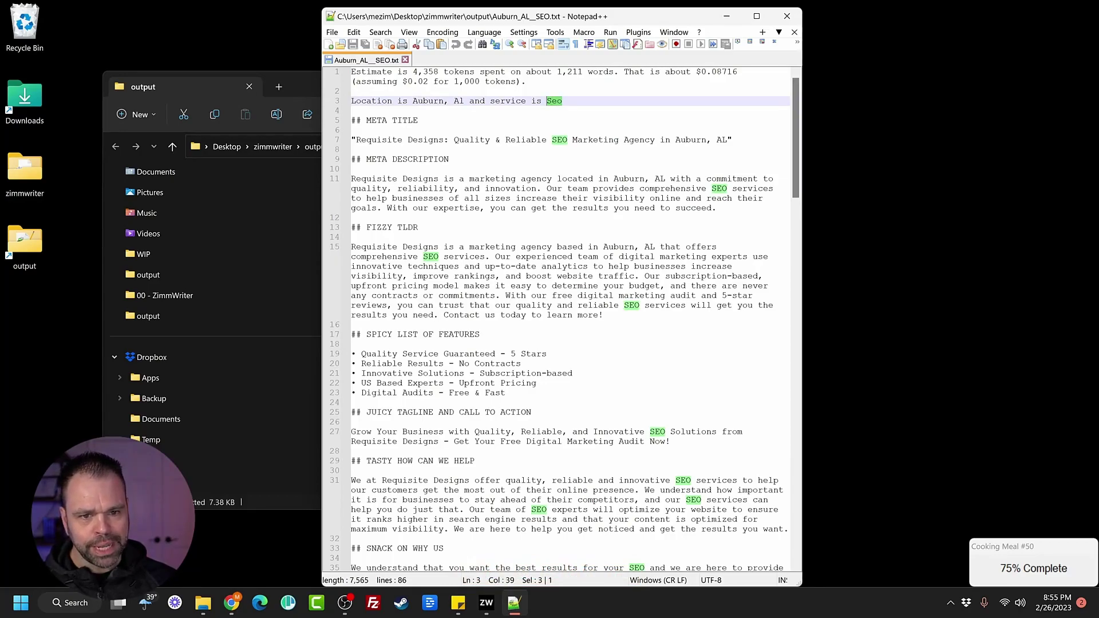
{"action": "left_click_drag", "start_coordinate": [732, 139], "coordinate": [671, 140]}
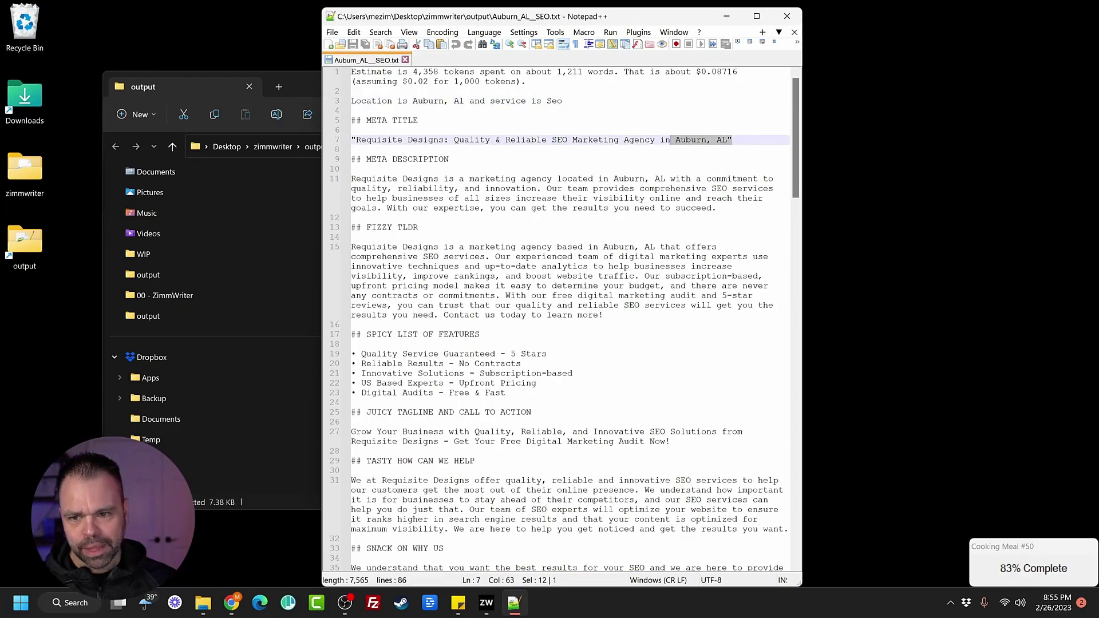
{"action": "left_click_drag", "start_coordinate": [351, 179], "coordinate": [716, 209]}
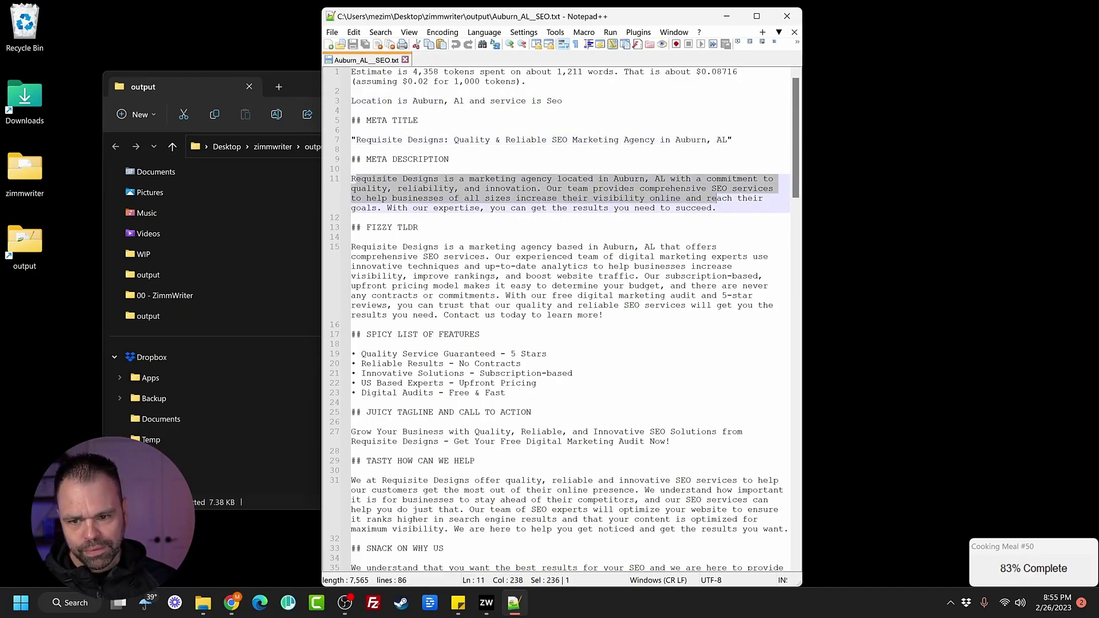
{"action": "left_click_drag", "start_coordinate": [351, 246], "coordinate": [653, 315]}
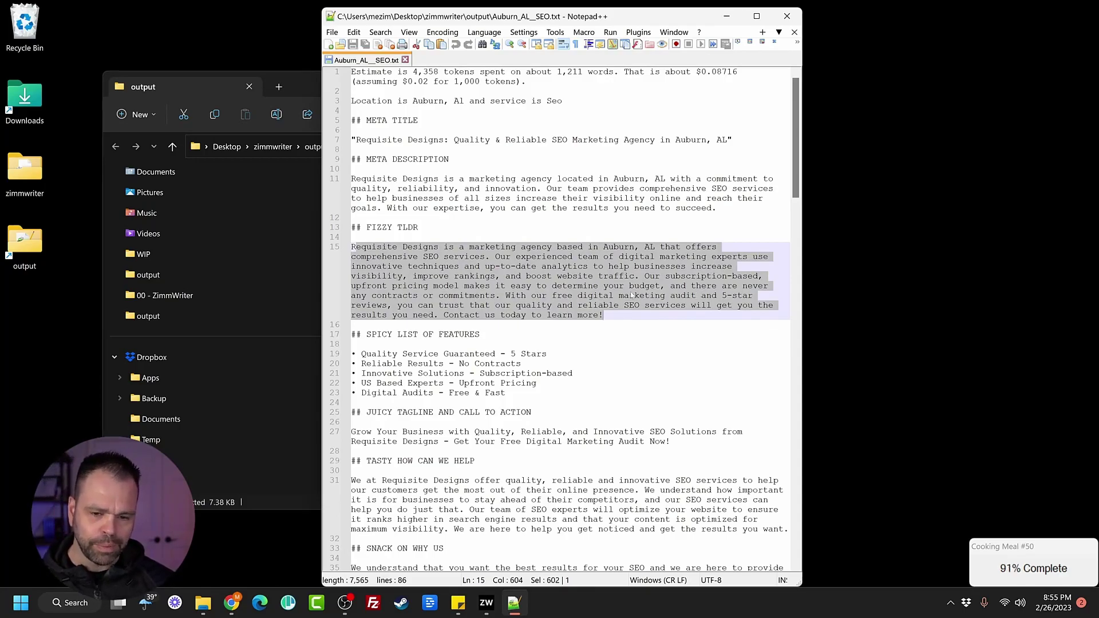
{"action": "scroll", "coordinate": [571, 318], "scroll_direction": "down", "scroll_amount": 2}
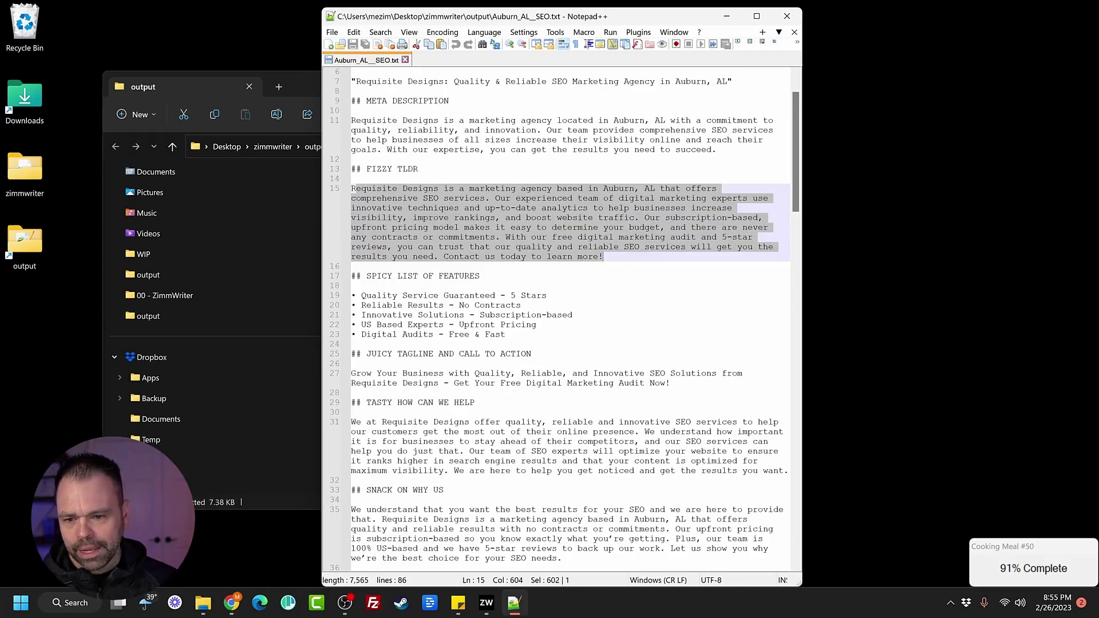
{"action": "left_click_drag", "start_coordinate": [350, 295], "coordinate": [506, 334]}
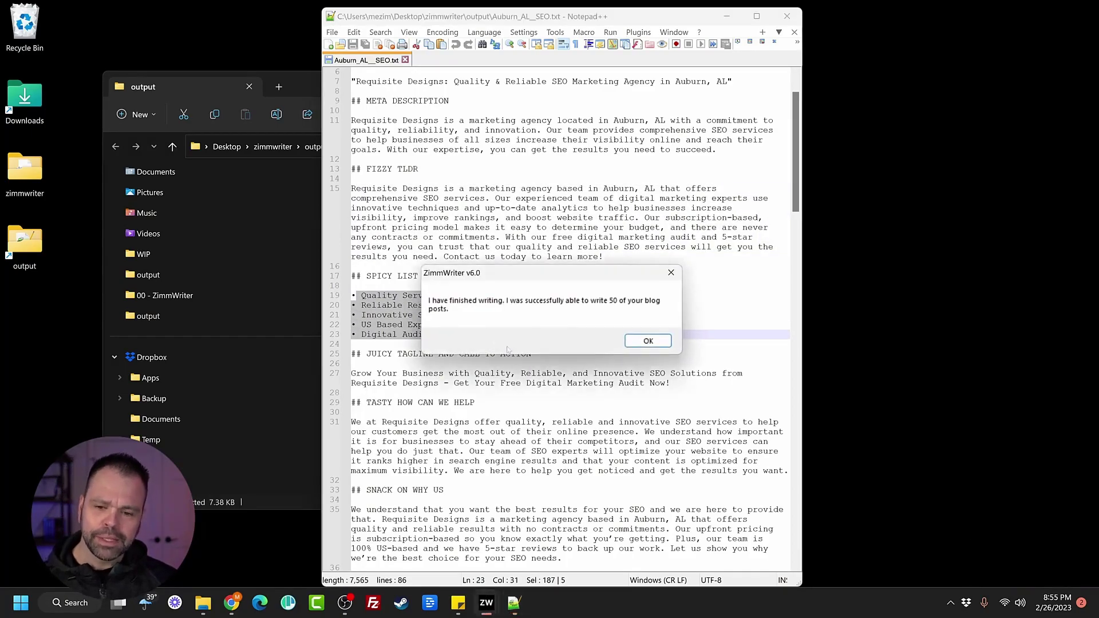
Dismiss the finished-writing notice and review the tagline, HOW CAN WE HELP and WHY US sections.
{"action": "key", "text": "Return"}
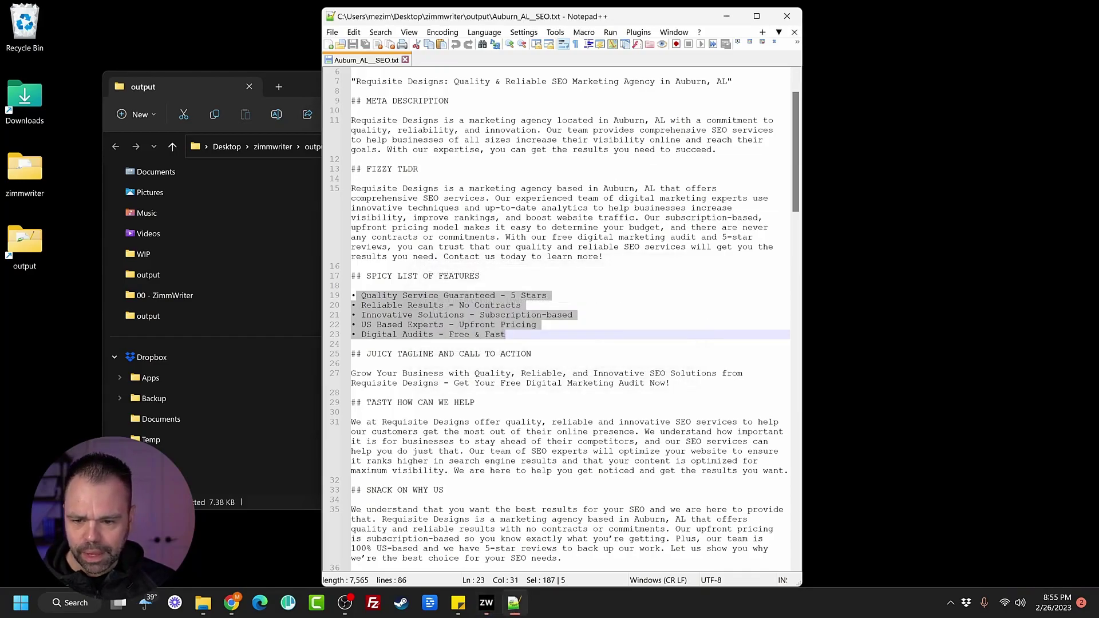
{"action": "left_click_drag", "start_coordinate": [367, 354], "coordinate": [670, 383]}
{"action": "scroll", "coordinate": [558, 344], "scroll_direction": "down", "scroll_amount": 2}
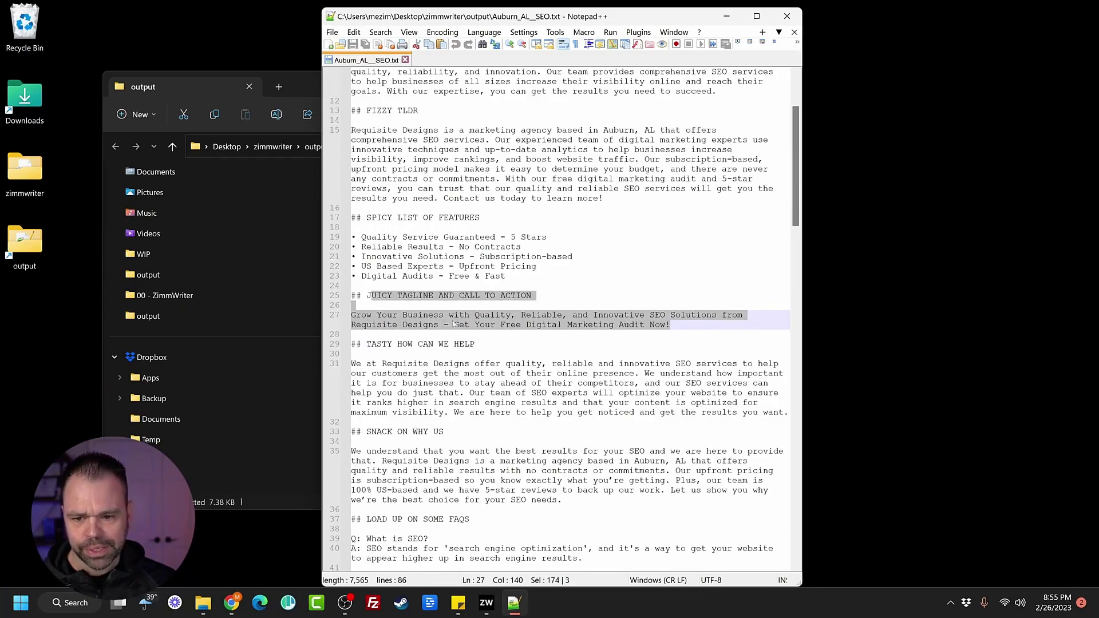
{"action": "left_click_drag", "start_coordinate": [474, 314], "coordinate": [649, 314]}
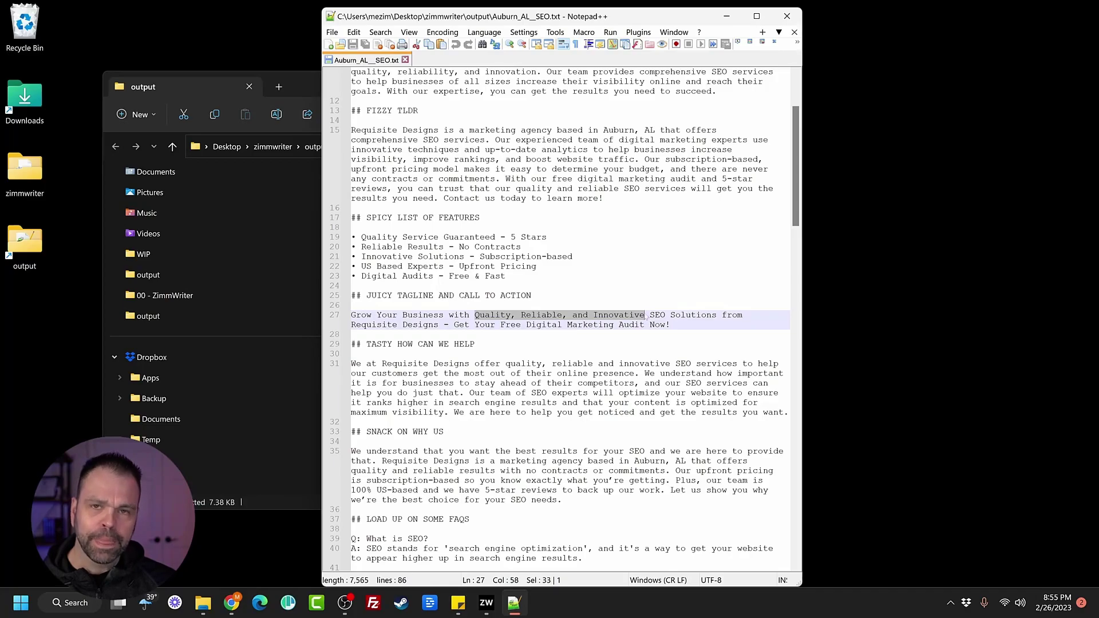
{"action": "scroll", "coordinate": [646, 315], "scroll_direction": "up", "scroll_amount": 4}
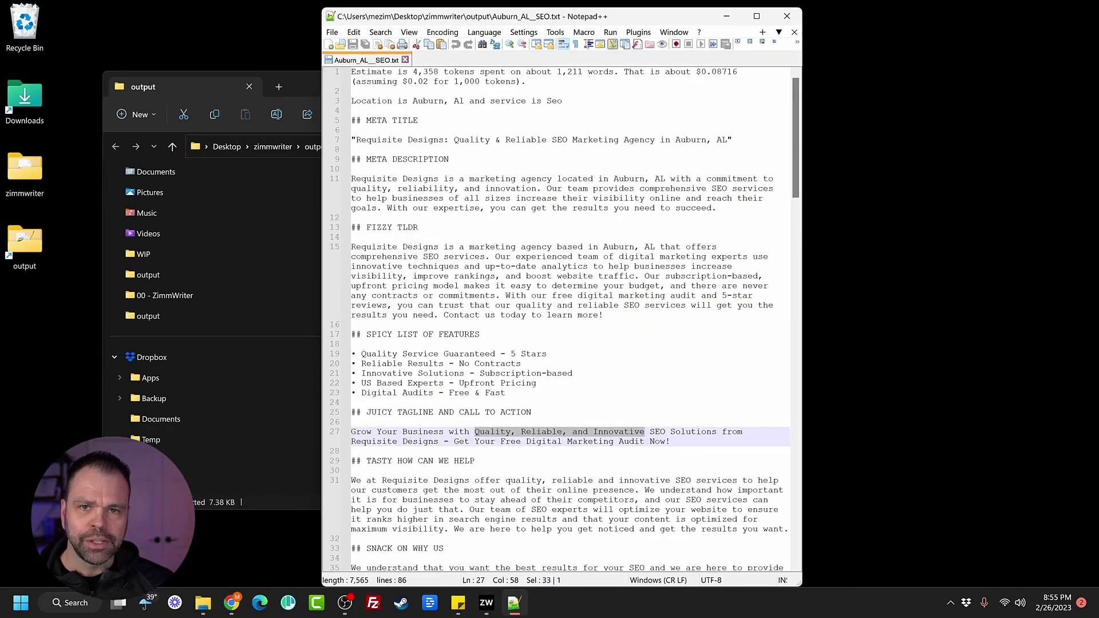
{"action": "scroll", "coordinate": [558, 318], "scroll_direction": "down", "scroll_amount": 4}
{"action": "scroll", "coordinate": [558, 318], "scroll_direction": "down", "scroll_amount": 2}
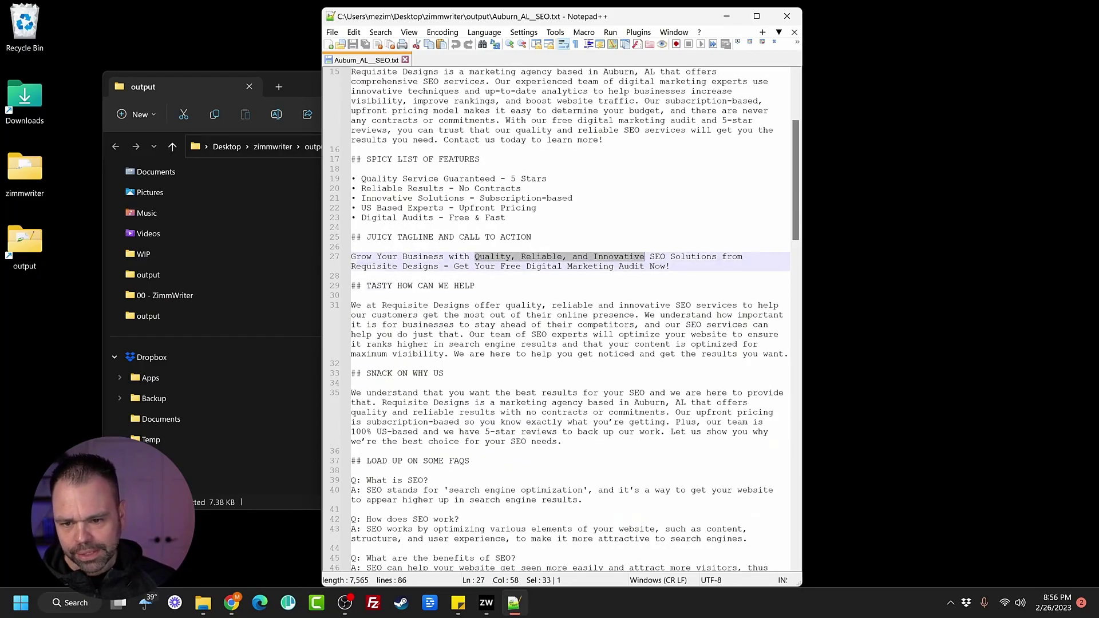
{"action": "left_click_drag", "start_coordinate": [398, 285], "coordinate": [474, 285]}
{"action": "scroll", "coordinate": [565, 321], "scroll_direction": "down", "scroll_amount": 2}
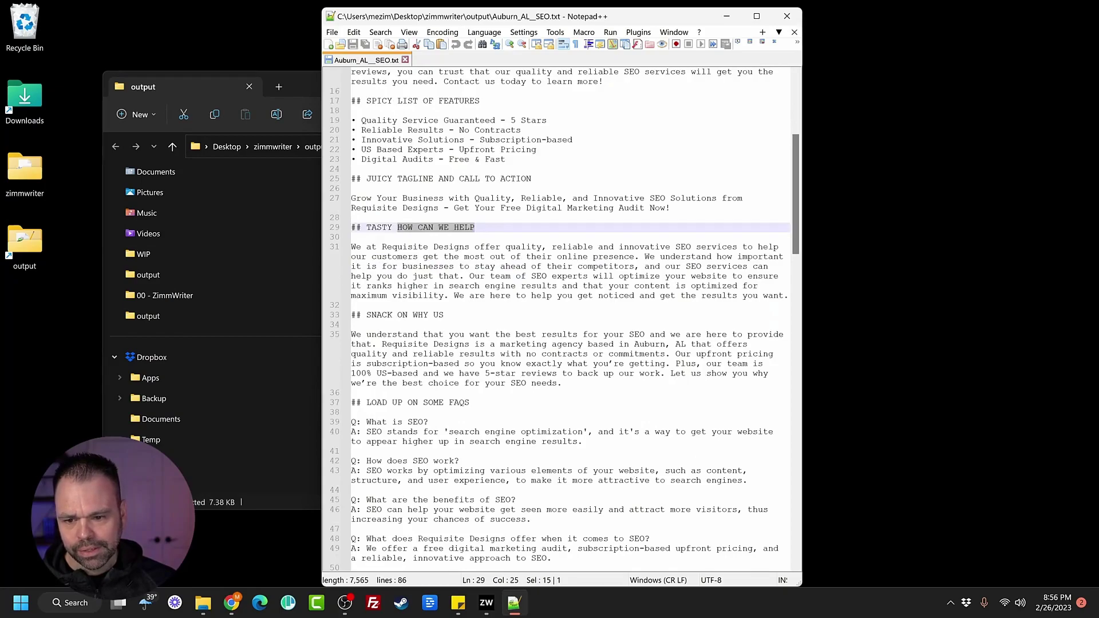
{"action": "left_click_drag", "start_coordinate": [414, 315], "coordinate": [444, 314]}
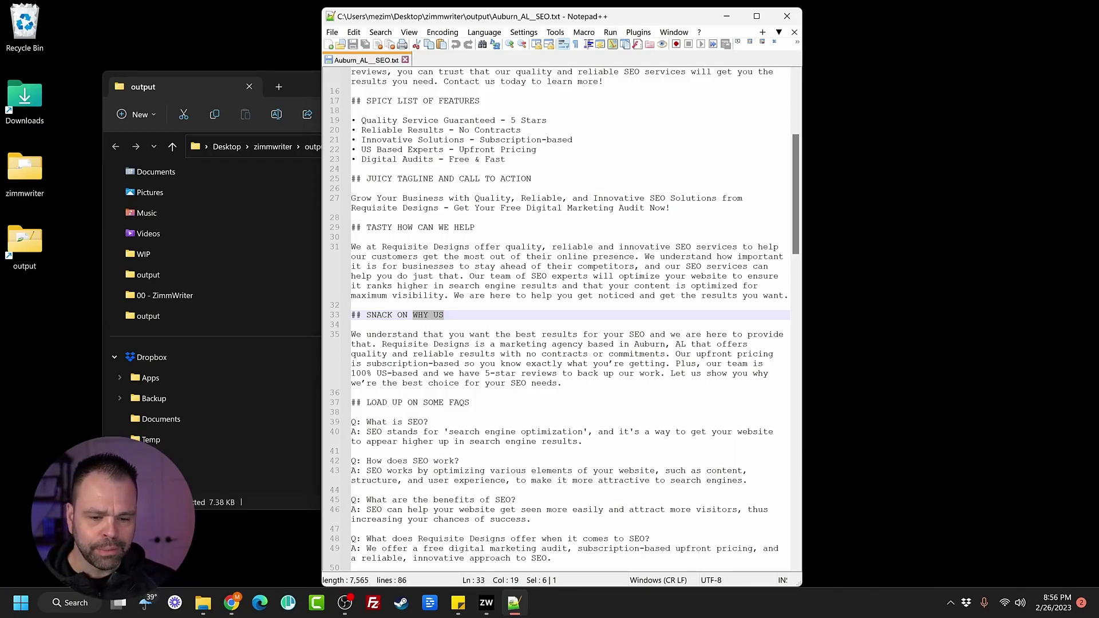
{"action": "key", "text": "Down"}
{"action": "key", "text": "shift+Down"}
{"action": "key", "text": "shift+End"}
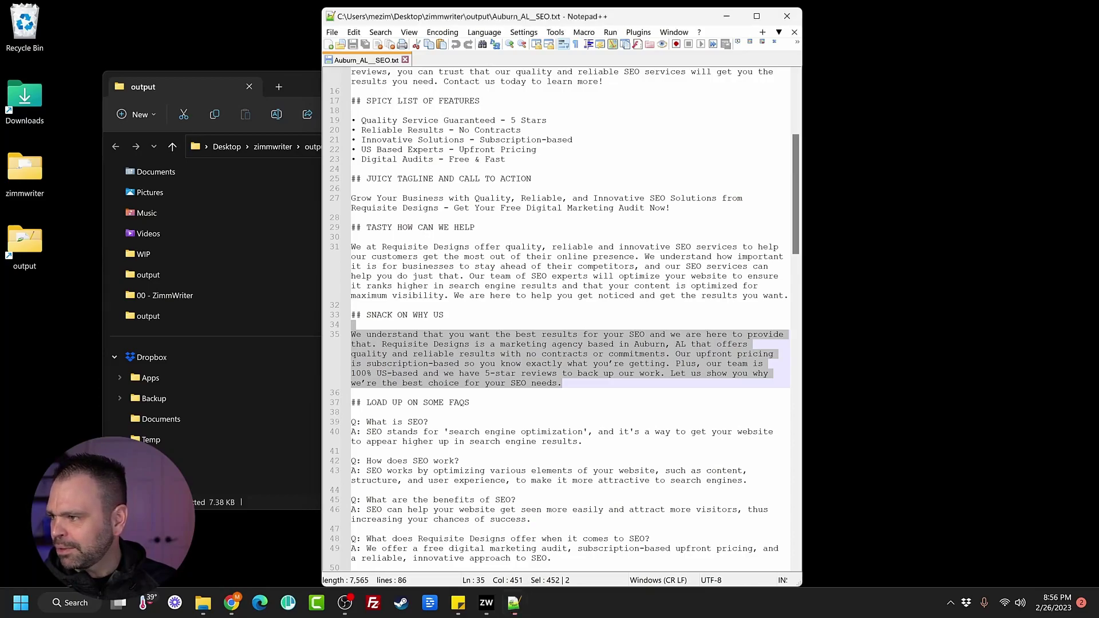
Check the company notes' feature list, then review the Auburn FAQ about what Requisite Designs offers.
{"action": "key", "text": "Down"}
{"action": "key", "text": "Down"}
{"action": "key", "text": "Down"}
{"action": "key", "text": "End"}
{"action": "key", "text": "shift+Up"}
{"action": "key", "text": "shift+Up"}
{"action": "key", "text": "shift+Up"}
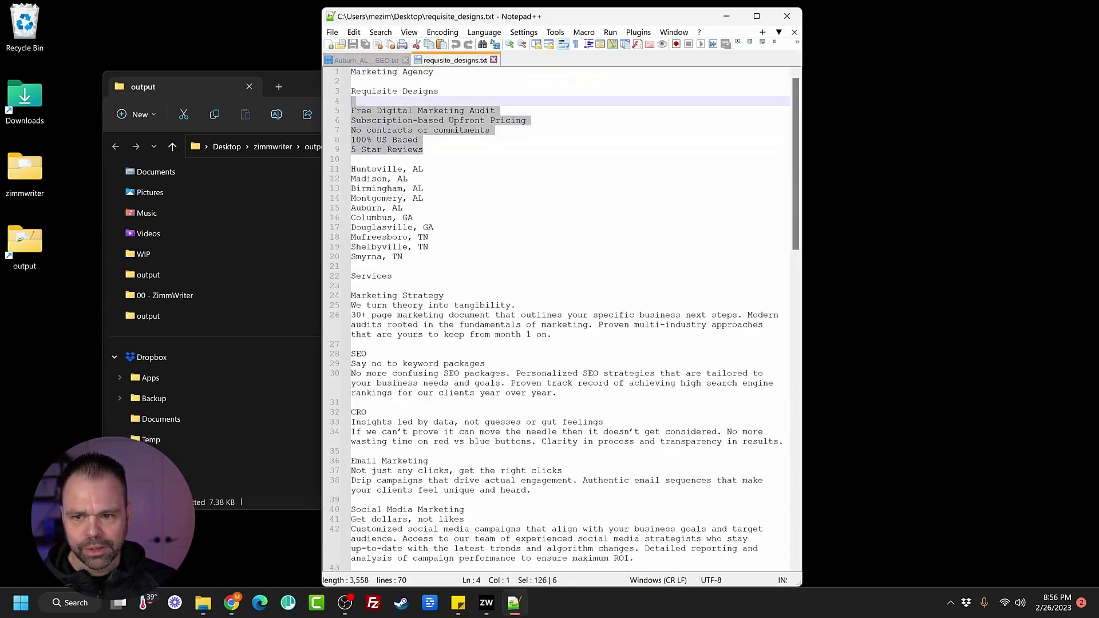
{"action": "key", "text": "shift+Home"}
{"action": "left_click", "coordinate": [367, 60]}
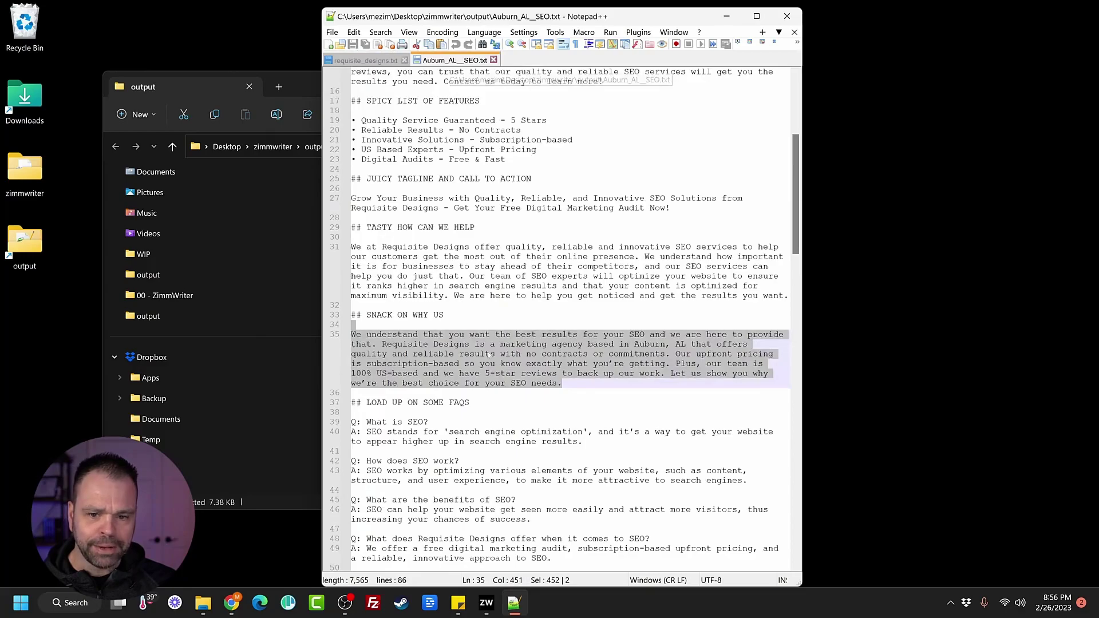
{"action": "left_click_drag", "start_coordinate": [558, 383], "coordinate": [563, 383]}
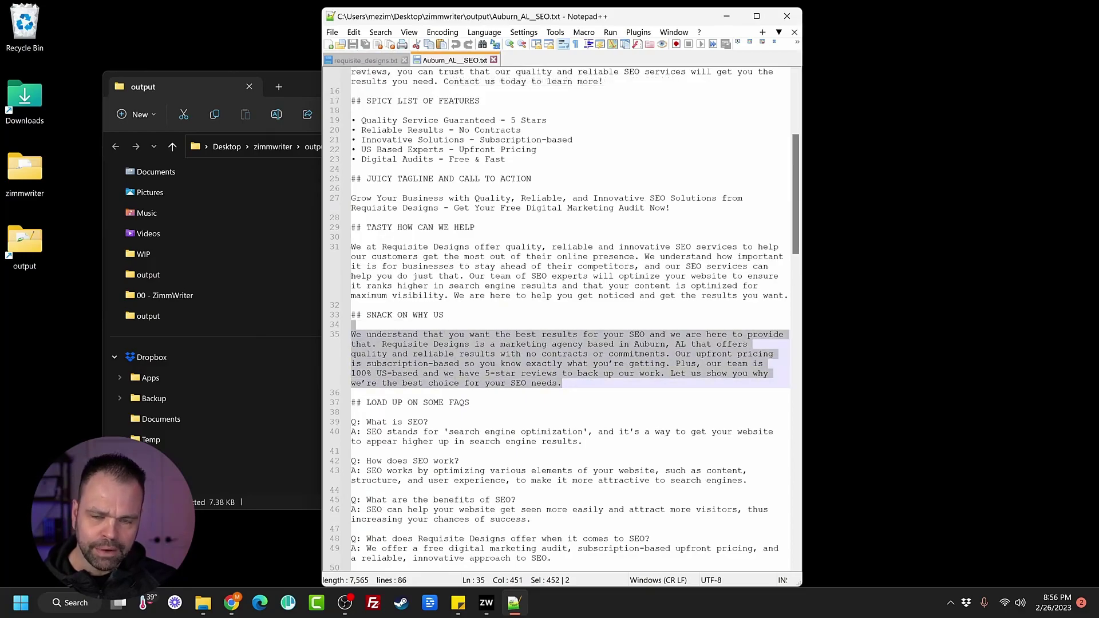
{"action": "scroll", "coordinate": [571, 318], "scroll_direction": "down", "scroll_amount": 2}
{"action": "scroll", "coordinate": [571, 318], "scroll_direction": "down", "scroll_amount": 2}
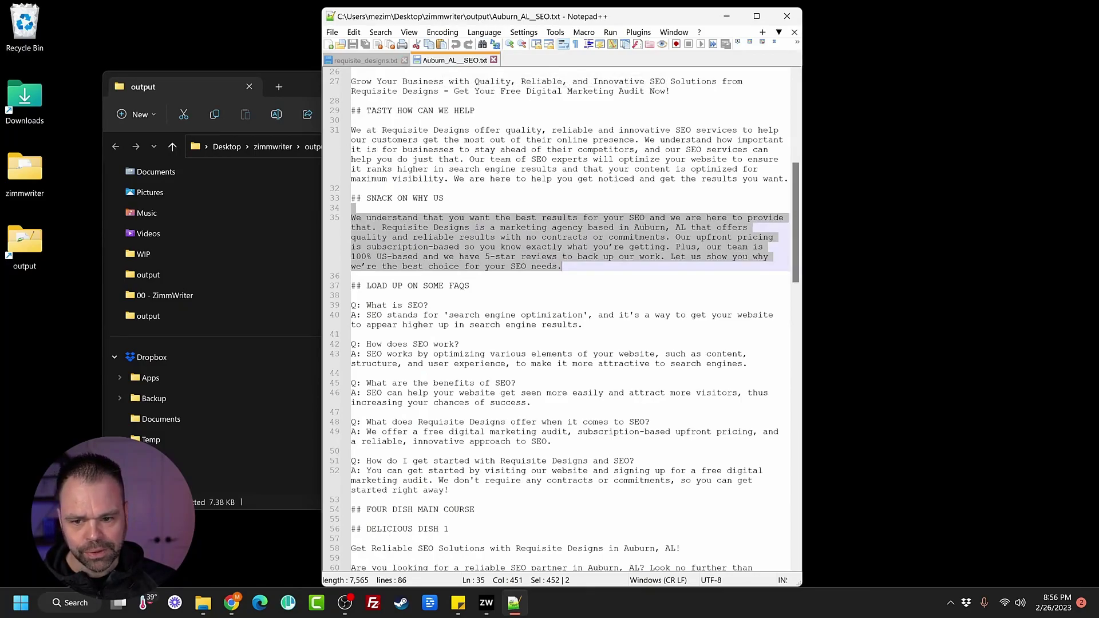
{"action": "left_click_drag", "start_coordinate": [350, 304], "coordinate": [351, 372]}
{"action": "scroll", "coordinate": [350, 373], "scroll_direction": "down", "scroll_amount": 2}
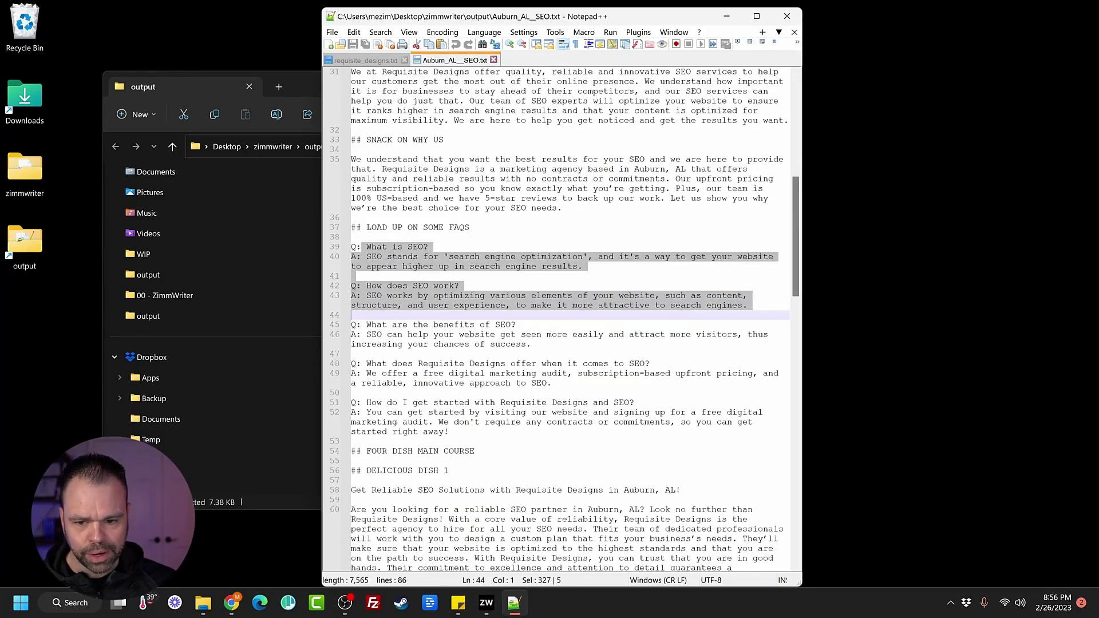
{"action": "left_click_drag", "start_coordinate": [366, 363], "coordinate": [553, 384]}
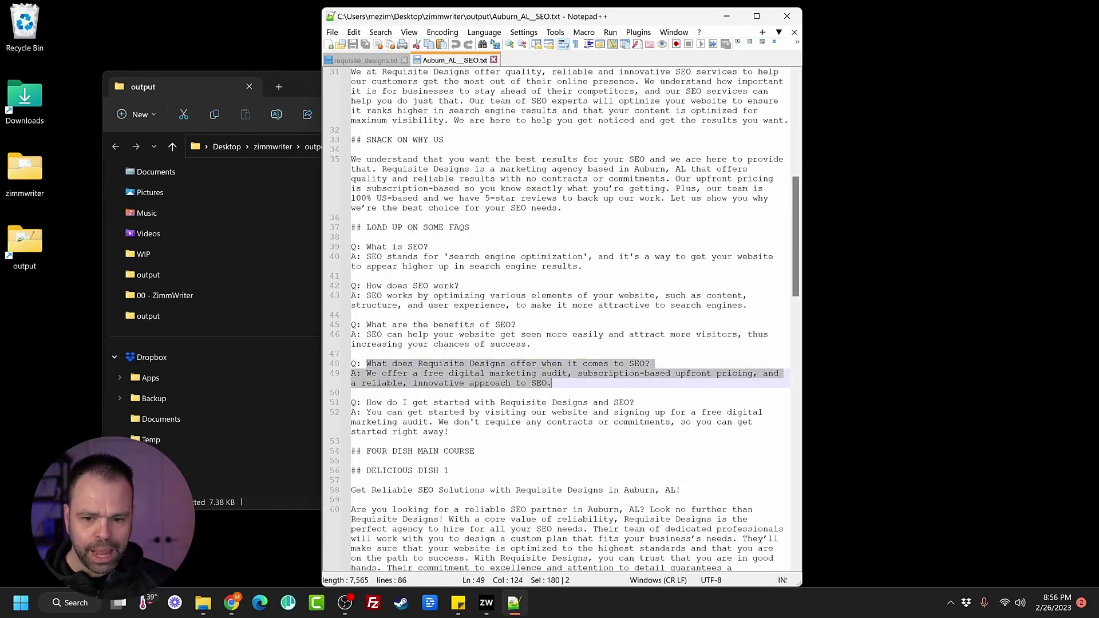
{"action": "left_click_drag", "start_coordinate": [366, 402], "coordinate": [449, 431]}
{"action": "scroll", "coordinate": [558, 344], "scroll_direction": "down", "scroll_amount": 8}
{"action": "left_click_drag", "start_coordinate": [361, 217], "coordinate": [449, 237]}
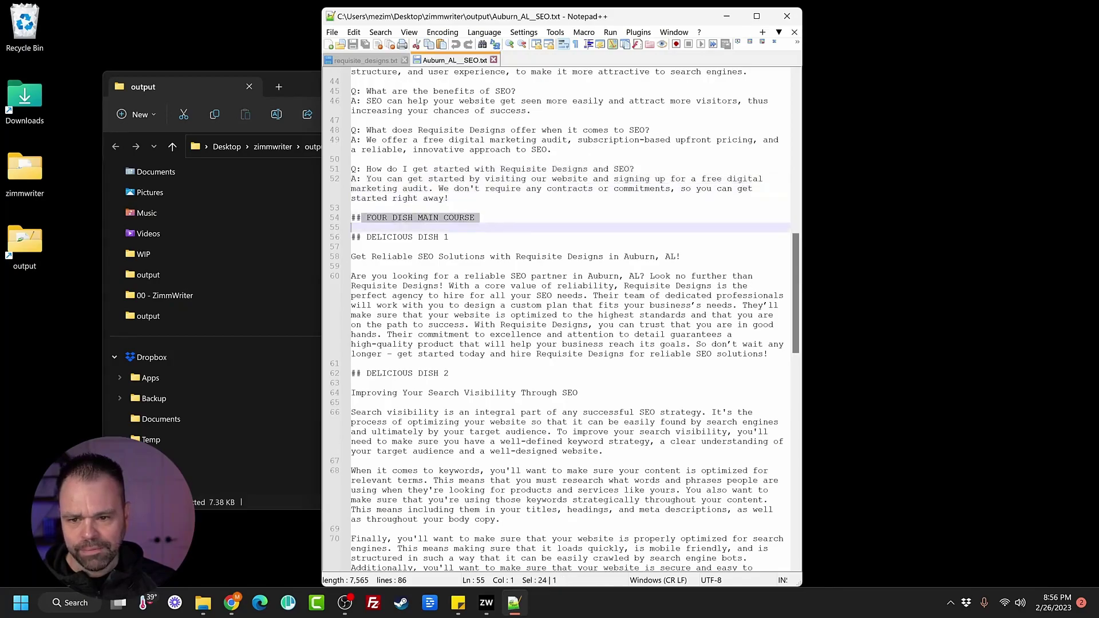
{"action": "scroll", "coordinate": [559, 318], "scroll_direction": "down", "scroll_amount": 4}
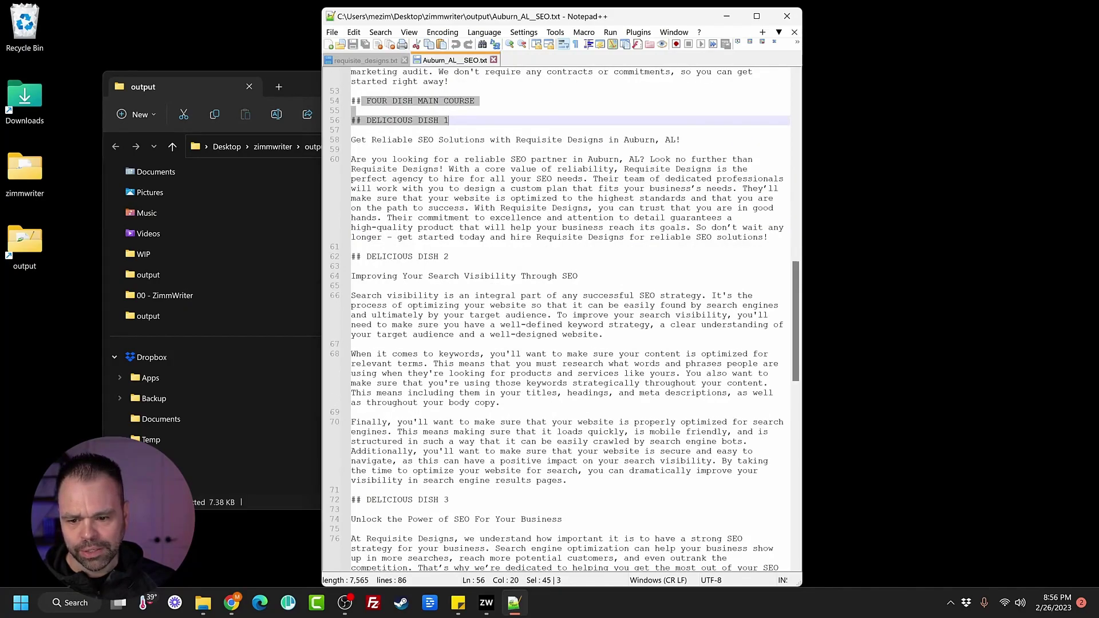
{"action": "scroll", "coordinate": [559, 318], "scroll_direction": "down", "scroll_amount": 4}
{"action": "scroll", "coordinate": [559, 318], "scroll_direction": "down", "scroll_amount": 4}
{"action": "scroll", "coordinate": [558, 318], "scroll_direction": "down", "scroll_amount": 4}
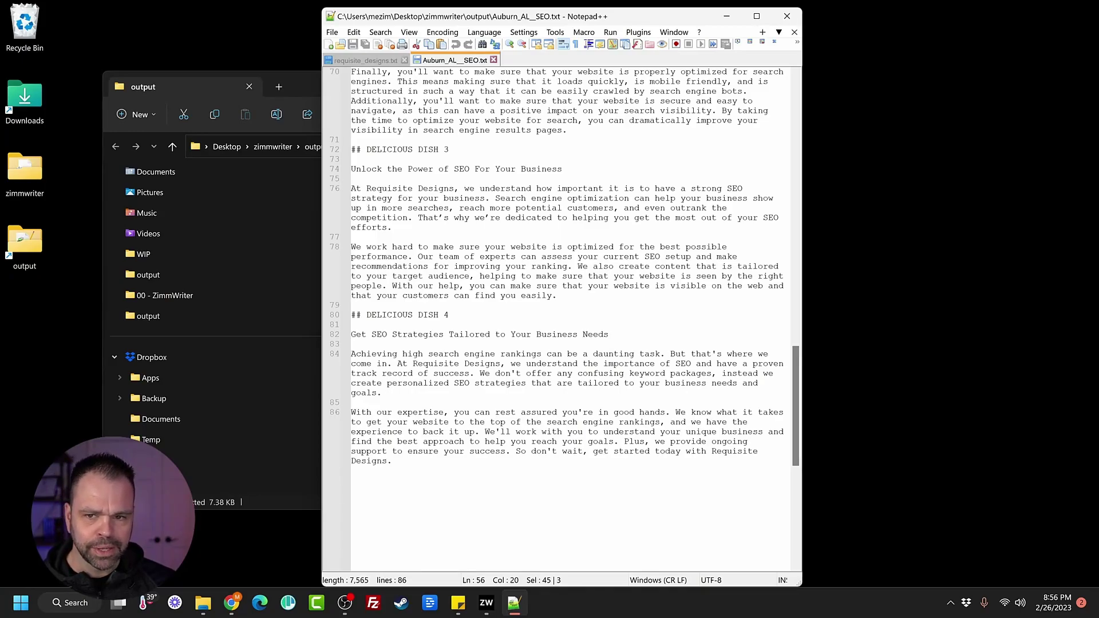
{"action": "left_click", "coordinate": [378, 62]}
{"action": "scroll", "coordinate": [558, 317], "scroll_direction": "down", "scroll_amount": 4}
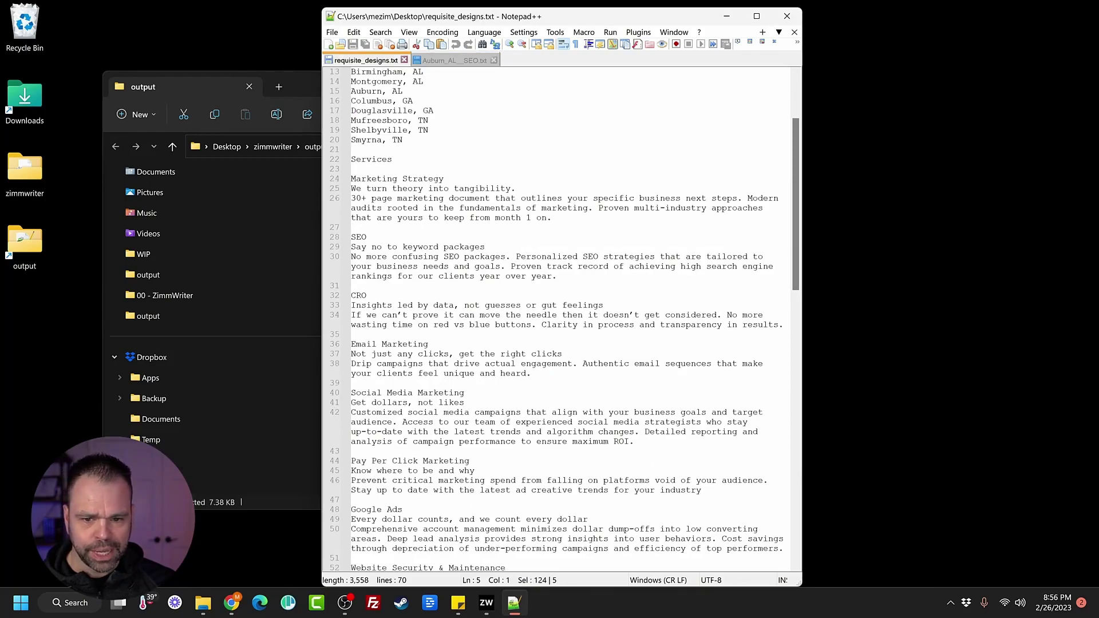
{"action": "mouse_move", "coordinate": [516, 256]}
{"action": "left_mouse_down"}
{"action": "mouse_move", "coordinate": [763, 257]}
{"action": "mouse_move", "coordinate": [505, 267]}
{"action": "mouse_move", "coordinate": [728, 266]}
{"action": "left_mouse_up"}
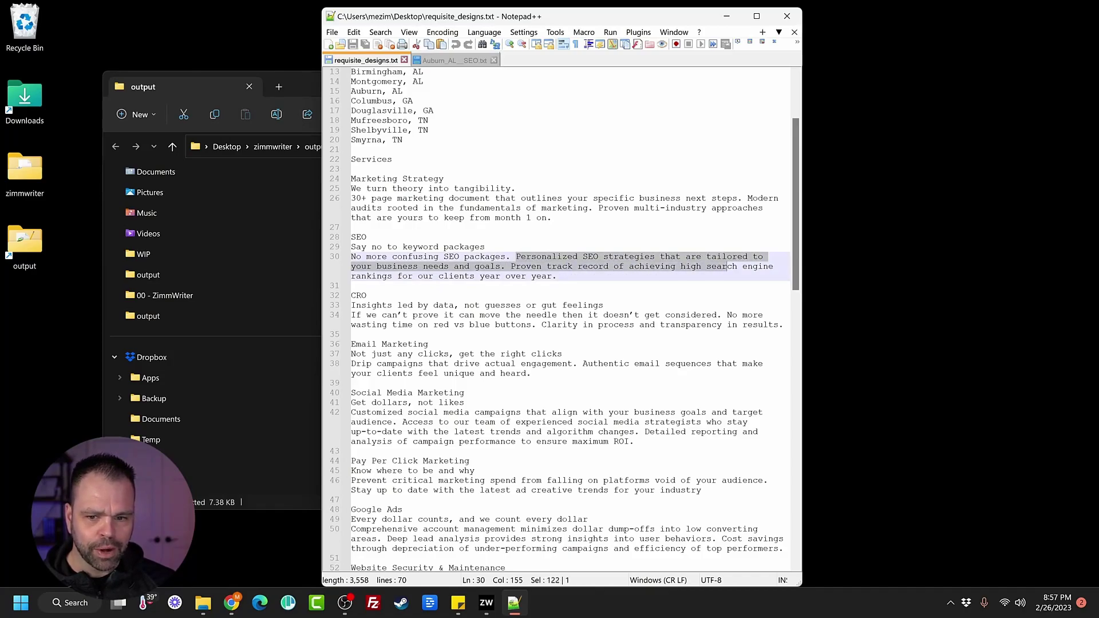
{"action": "left_click", "coordinate": [449, 60]}
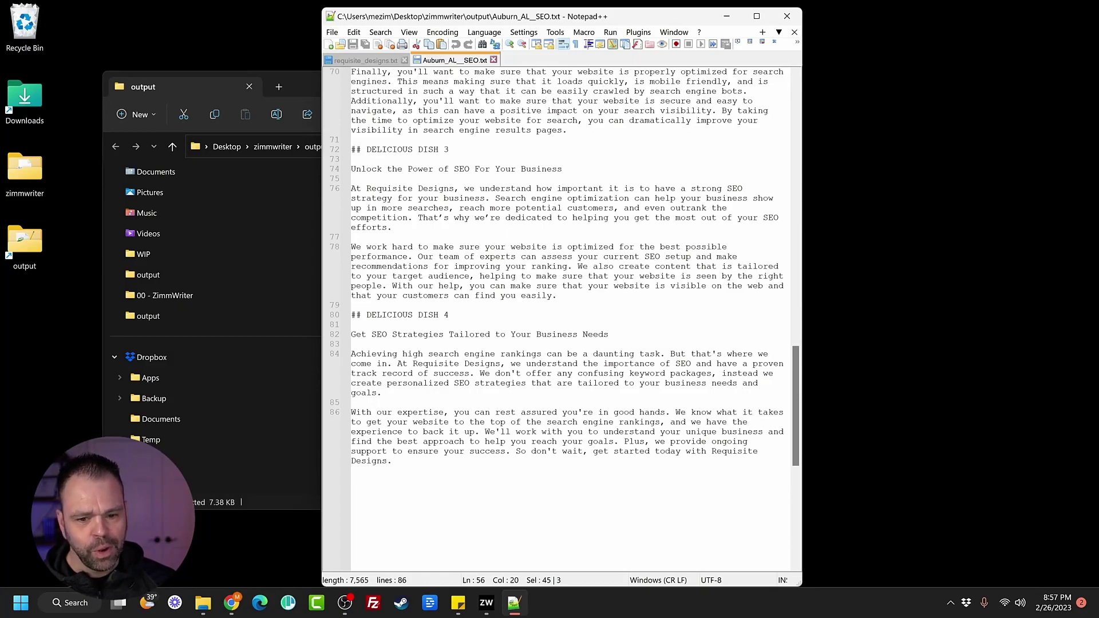
{"action": "left_click_drag", "start_coordinate": [558, 375], "coordinate": [711, 375]}
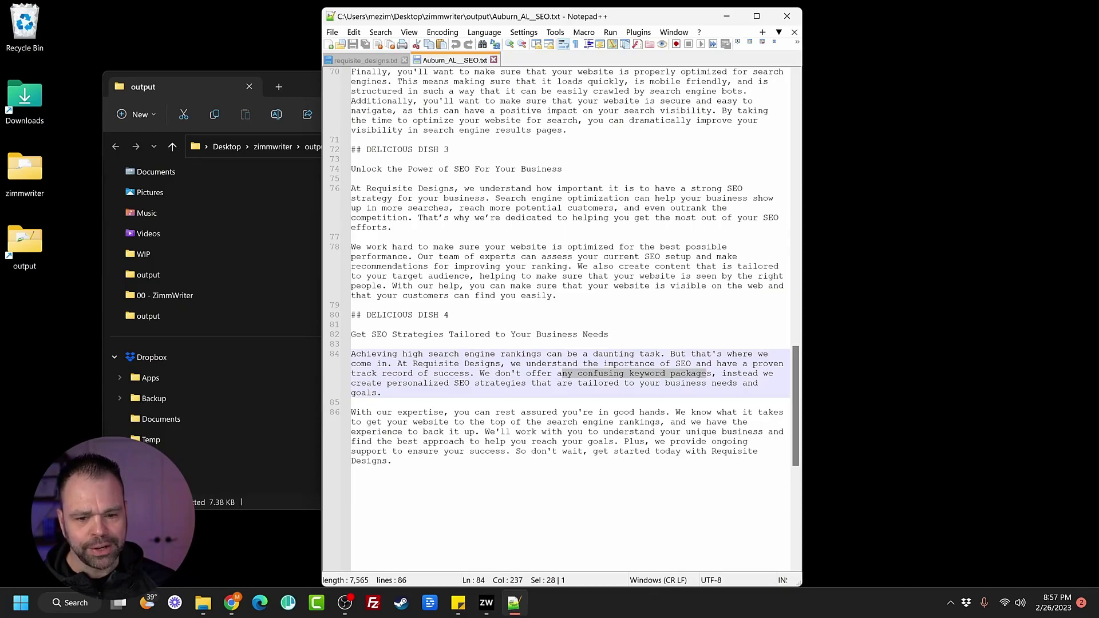
{"action": "left_click", "coordinate": [382, 392]}
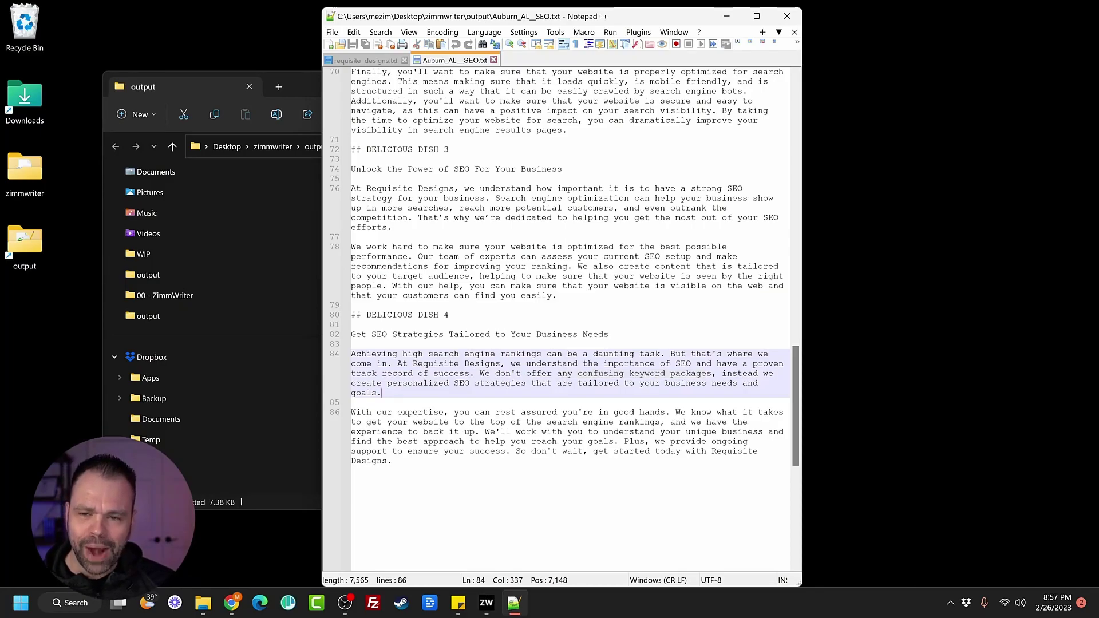
{"action": "left_click", "coordinate": [376, 62]}
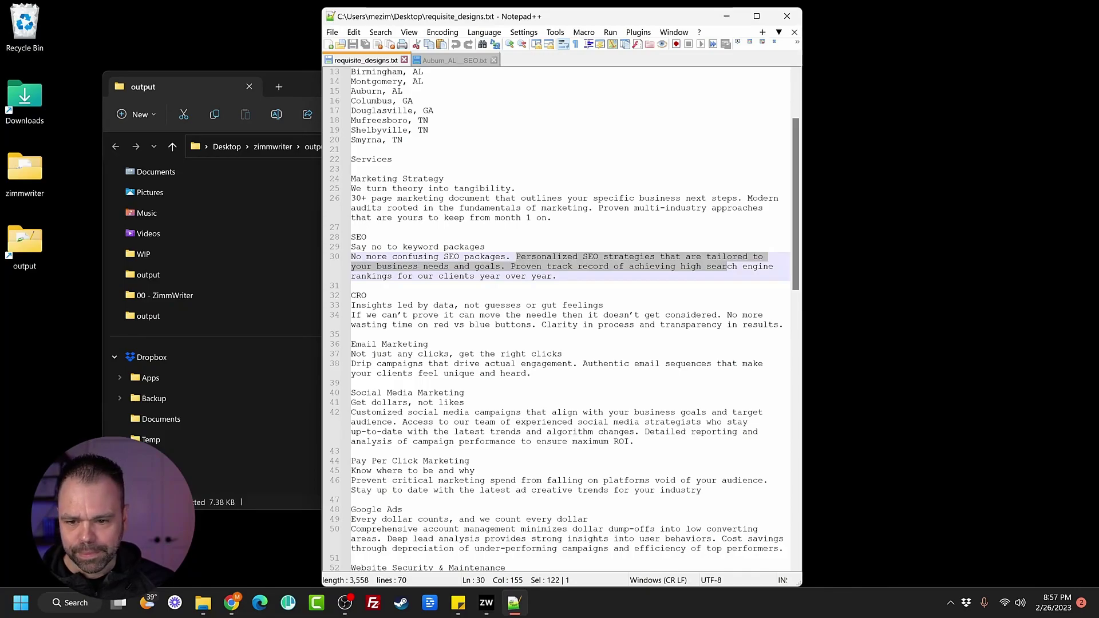
{"action": "key", "text": "ctrl+Tab"}
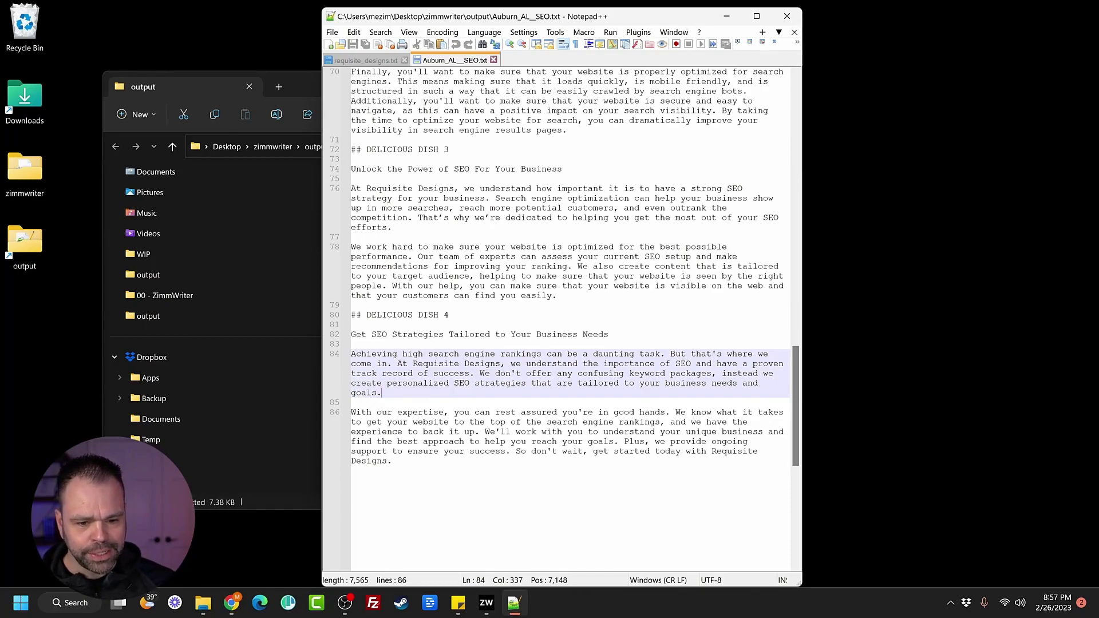
{"action": "key", "text": "ctrl+End"}
{"action": "key", "text": "shift+Up"}
{"action": "key", "text": "shift+Up"}
{"action": "key", "text": "shift+Up"}
{"action": "key", "text": "shift+Up"}
{"action": "key", "text": "shift+Up"}
{"action": "key", "text": "shift+Up"}
{"action": "key", "text": "shift+Home"}
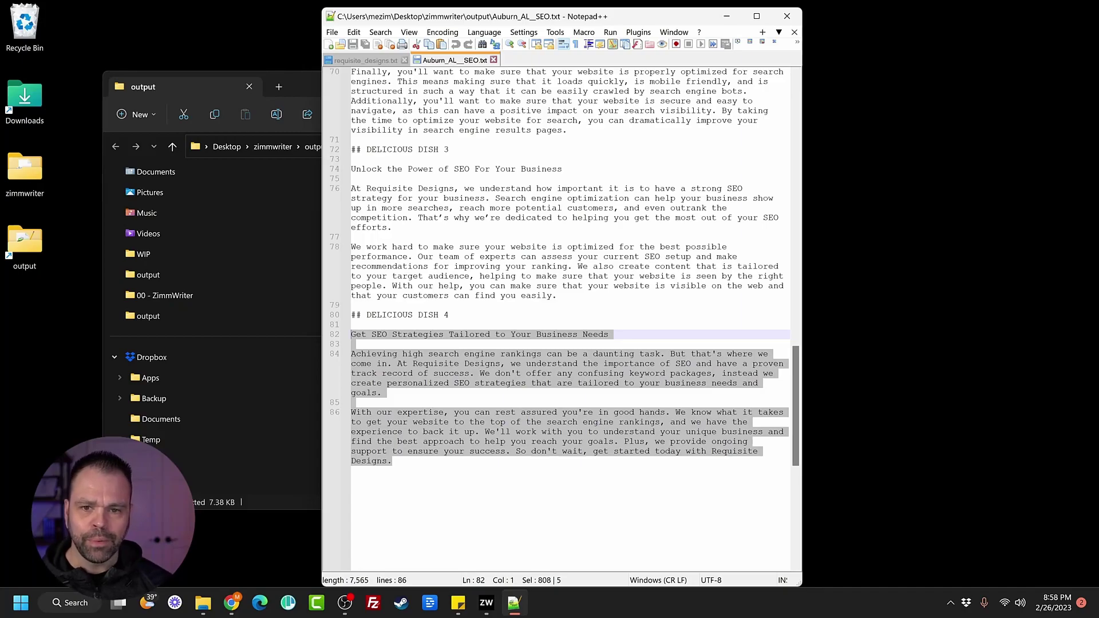
{"action": "scroll", "coordinate": [567, 318], "scroll_direction": "up", "scroll_amount": 5}
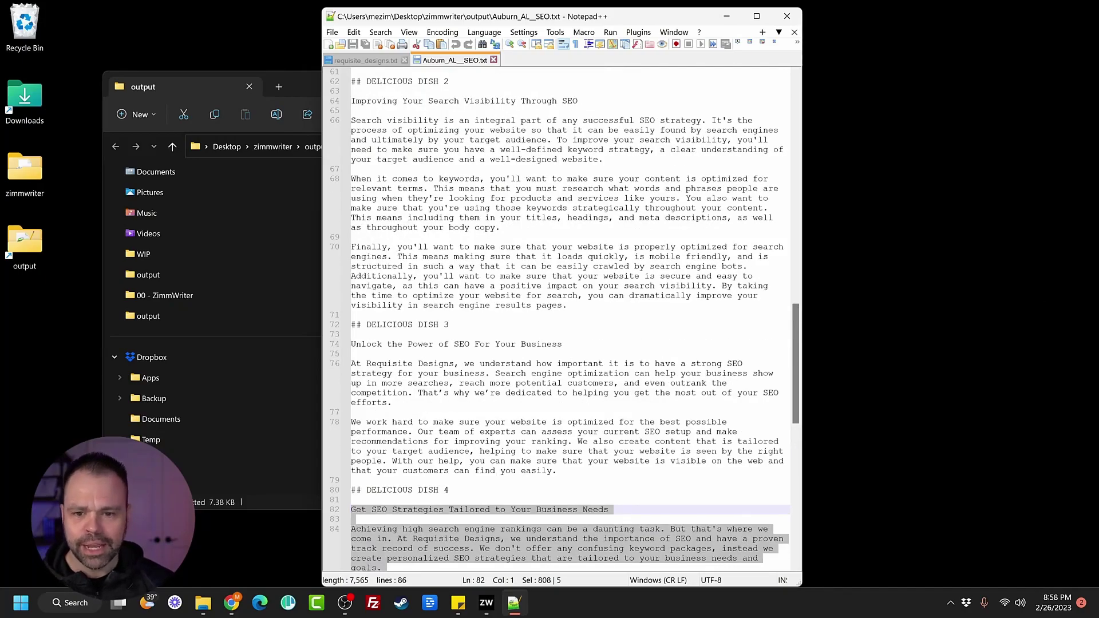
{"action": "scroll", "coordinate": [566, 318], "scroll_direction": "up", "scroll_amount": 2}
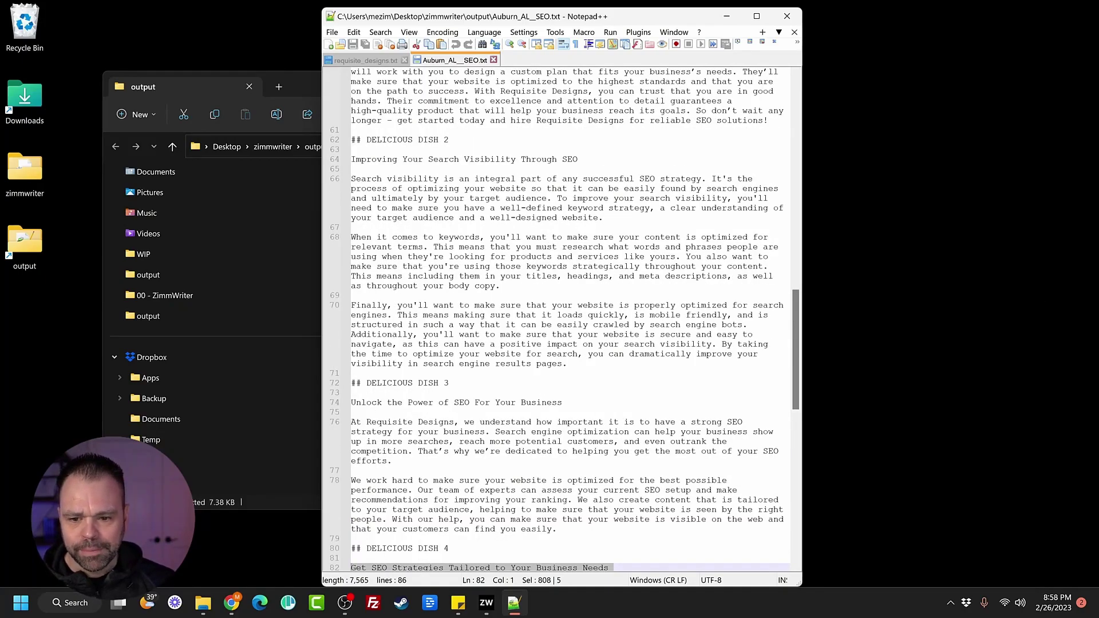
{"action": "scroll", "coordinate": [566, 318], "scroll_direction": "down", "scroll_amount": 2}
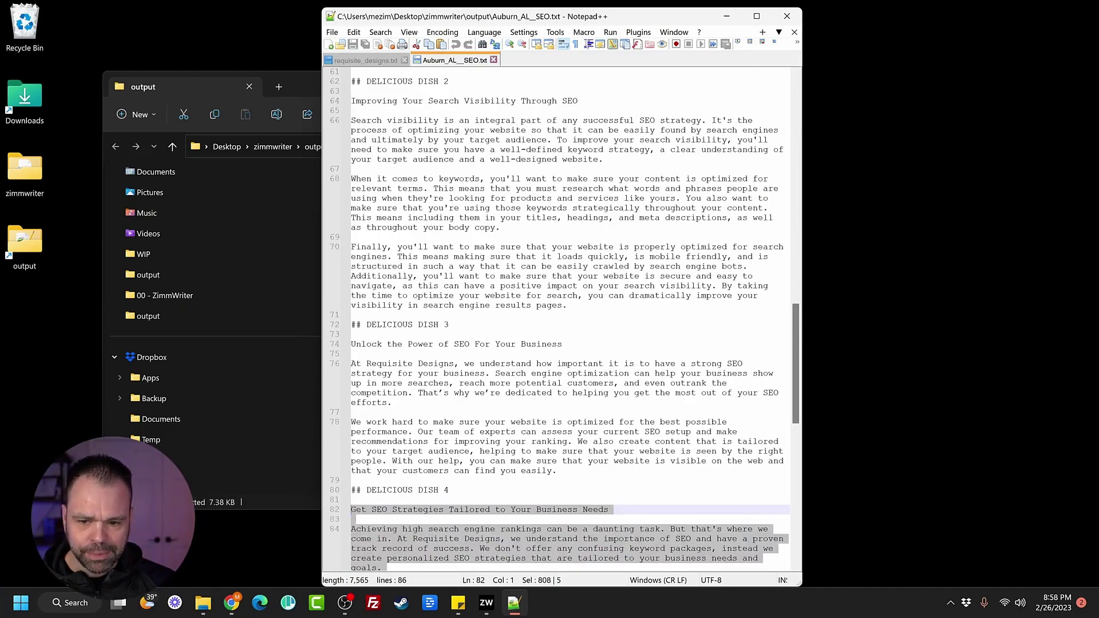
Review the Auburn dish headings, then move the window right to reveal the output folder.
{"action": "left_click_drag", "start_coordinate": [351, 343], "coordinate": [562, 344]}
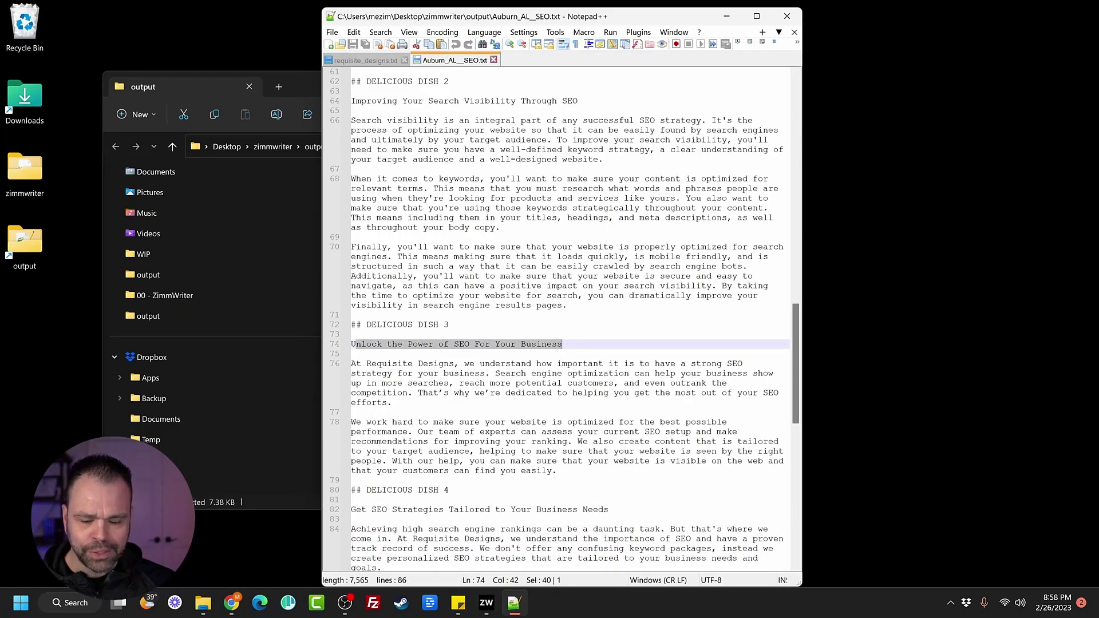
{"action": "scroll", "coordinate": [566, 318], "scroll_direction": "up", "scroll_amount": 2}
{"action": "left_click_drag", "start_coordinate": [352, 159], "coordinate": [578, 159]}
{"action": "scroll", "coordinate": [566, 321], "scroll_direction": "up", "scroll_amount": 2}
{"action": "scroll", "coordinate": [565, 321], "scroll_direction": "up", "scroll_amount": 4}
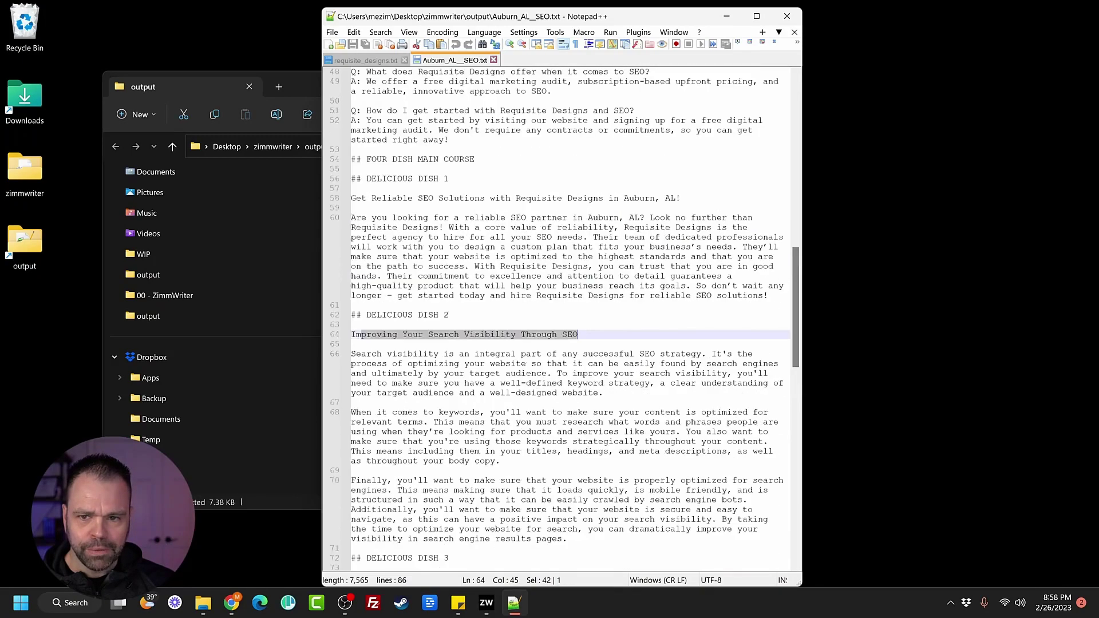
{"action": "left_click_drag", "start_coordinate": [386, 198], "coordinate": [567, 197]}
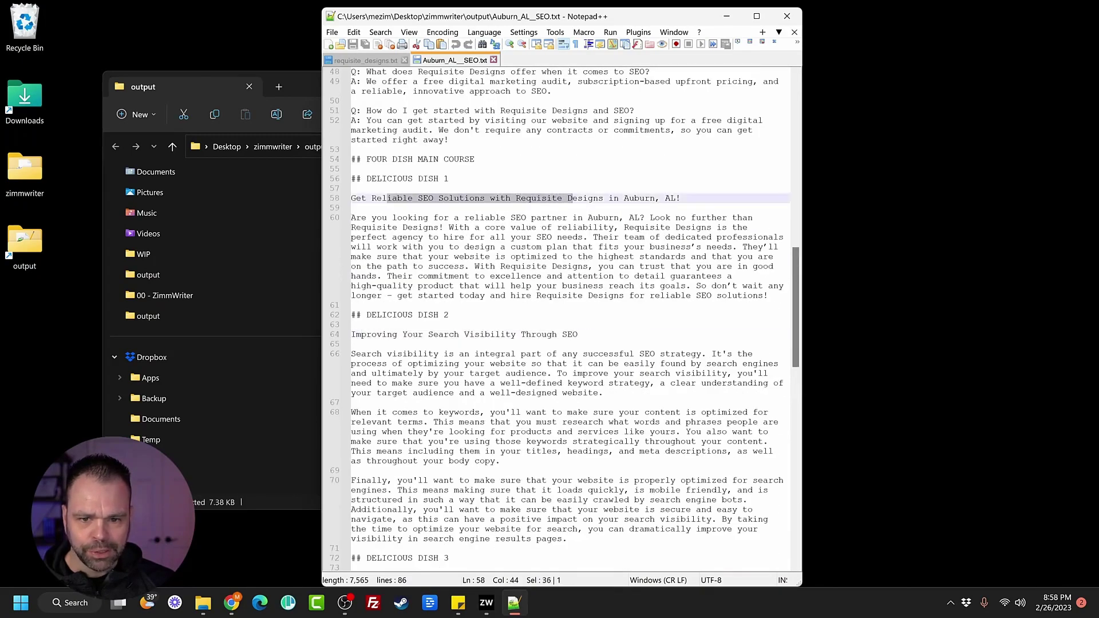
{"action": "left_click_drag", "start_coordinate": [567, 16], "coordinate": [809, 21]}
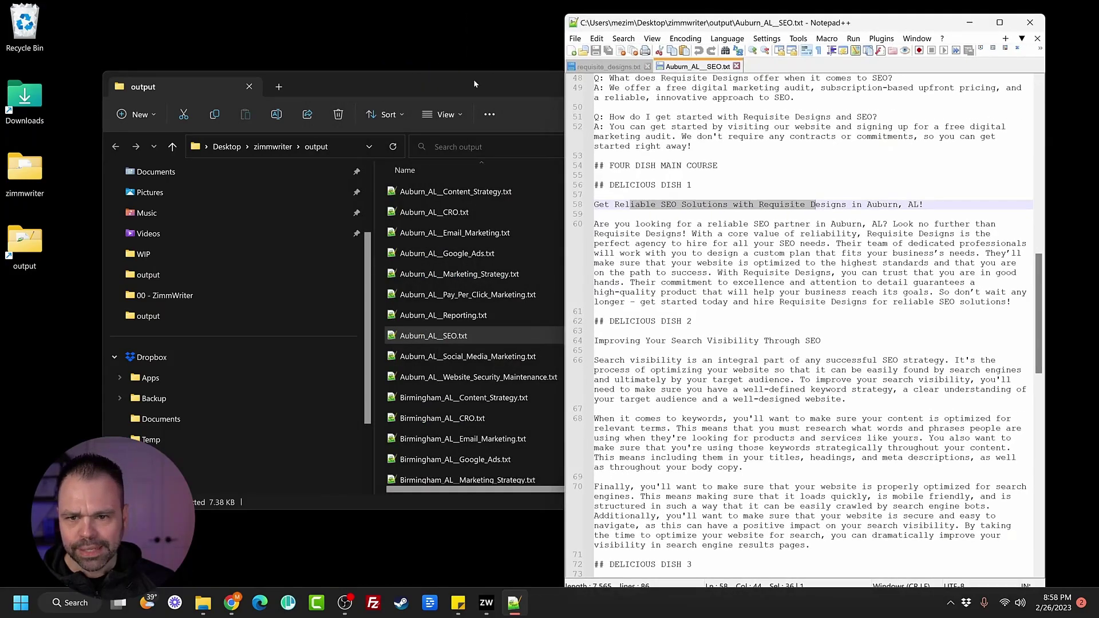
Open Huntsville_AL__SEO.txt from the output folder with Notepad.
{"action": "left_click_drag", "start_coordinate": [473, 80], "coordinate": [425, 80]}
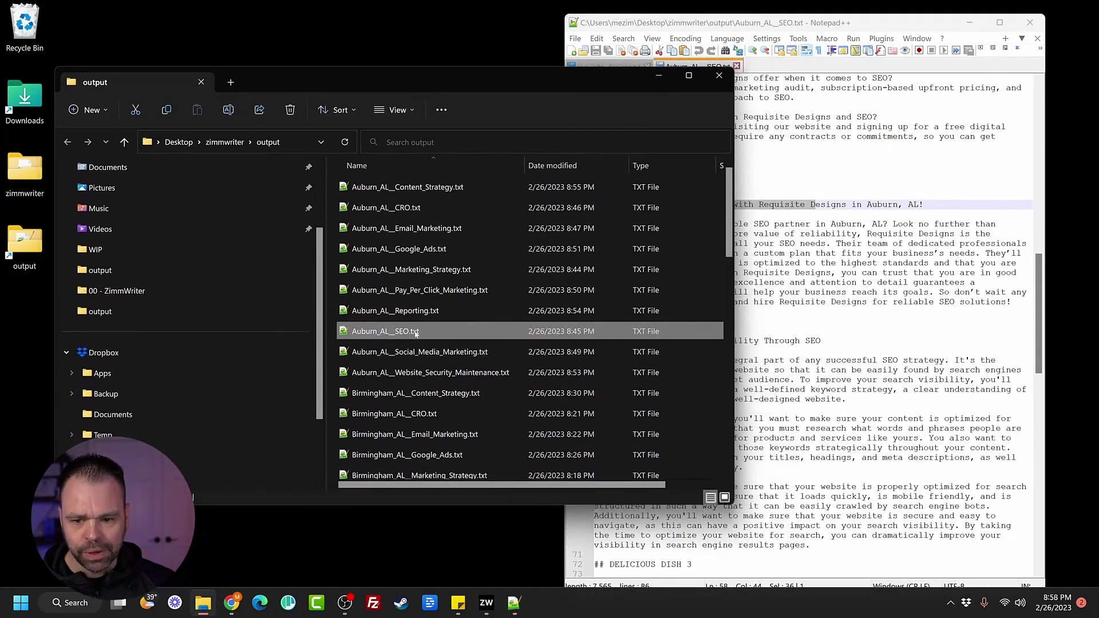
{"action": "scroll", "coordinate": [416, 333], "scroll_direction": "down", "scroll_amount": 4}
{"action": "scroll", "coordinate": [449, 354], "scroll_direction": "down", "scroll_amount": 2}
{"action": "scroll", "coordinate": [432, 346], "scroll_direction": "down", "scroll_amount": 2}
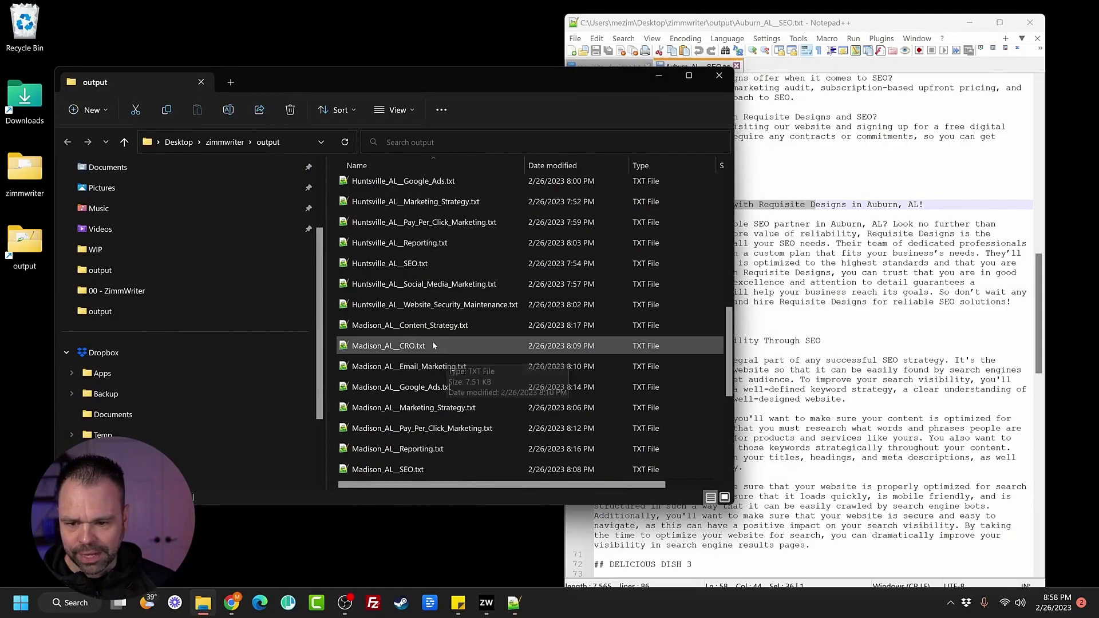
{"action": "left_click", "coordinate": [394, 267]}
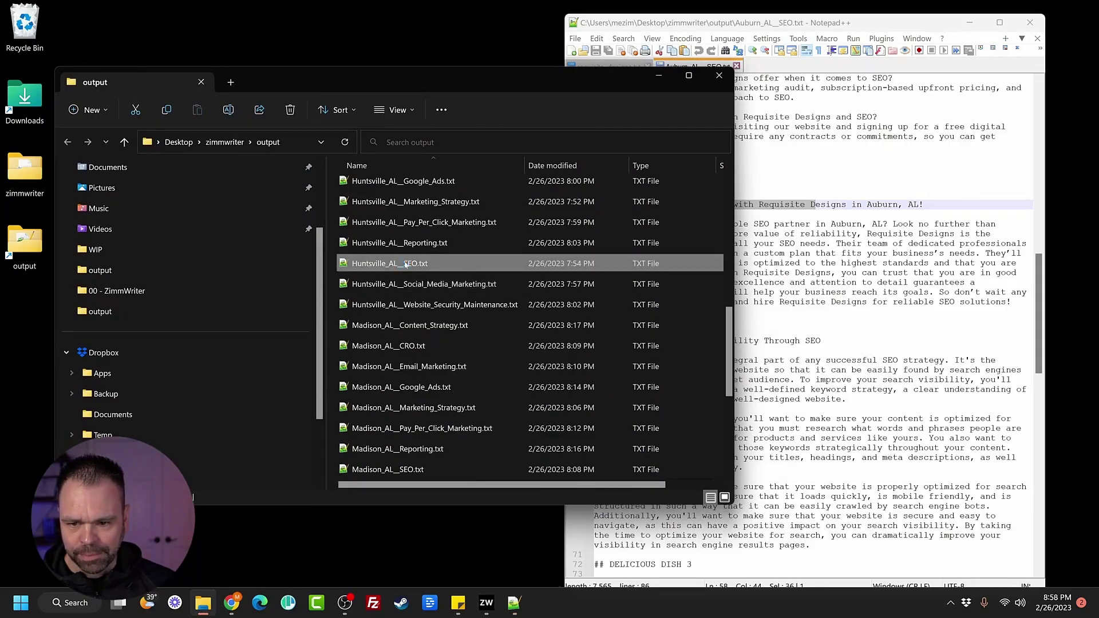
{"action": "right_click", "coordinate": [402, 270]}
{"action": "mouse_move", "coordinate": [442, 357]}
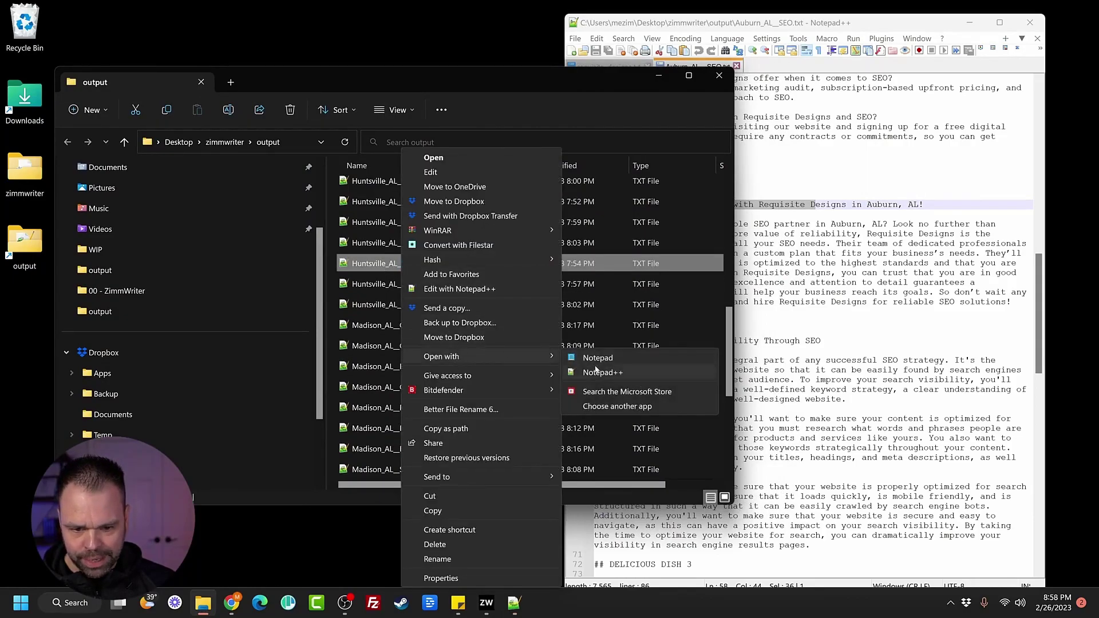
{"action": "left_click", "coordinate": [593, 357]}
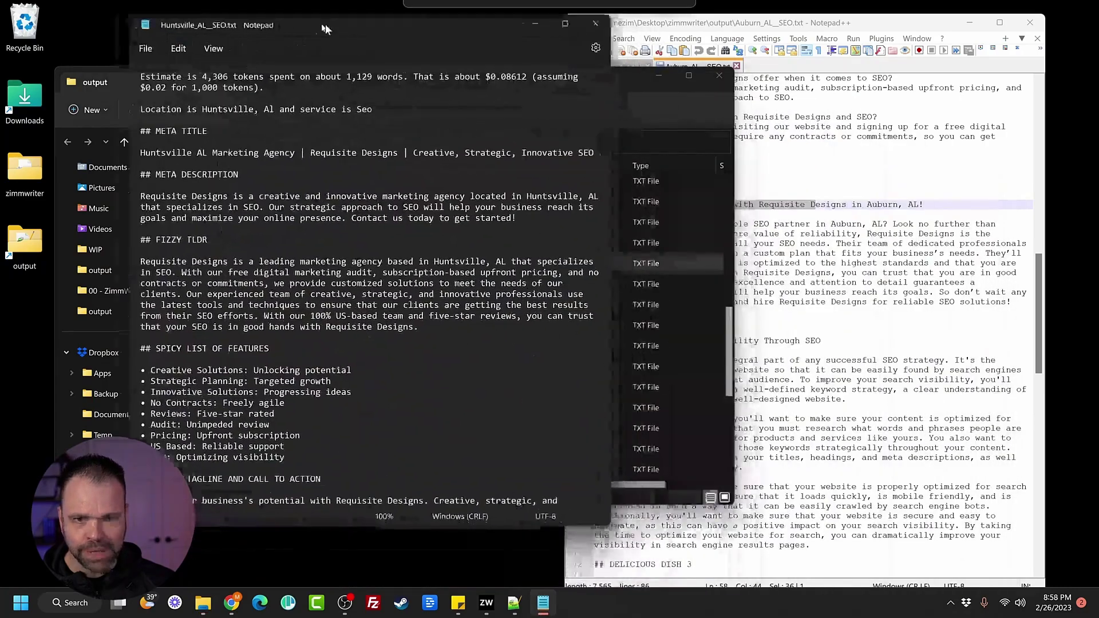
Fit the Huntsville Notepad window on the left half beside the Auburn page.
{"action": "left_click_drag", "start_coordinate": [712, 198], "coordinate": [289, 23]}
{"action": "left_click", "coordinate": [570, 526]}
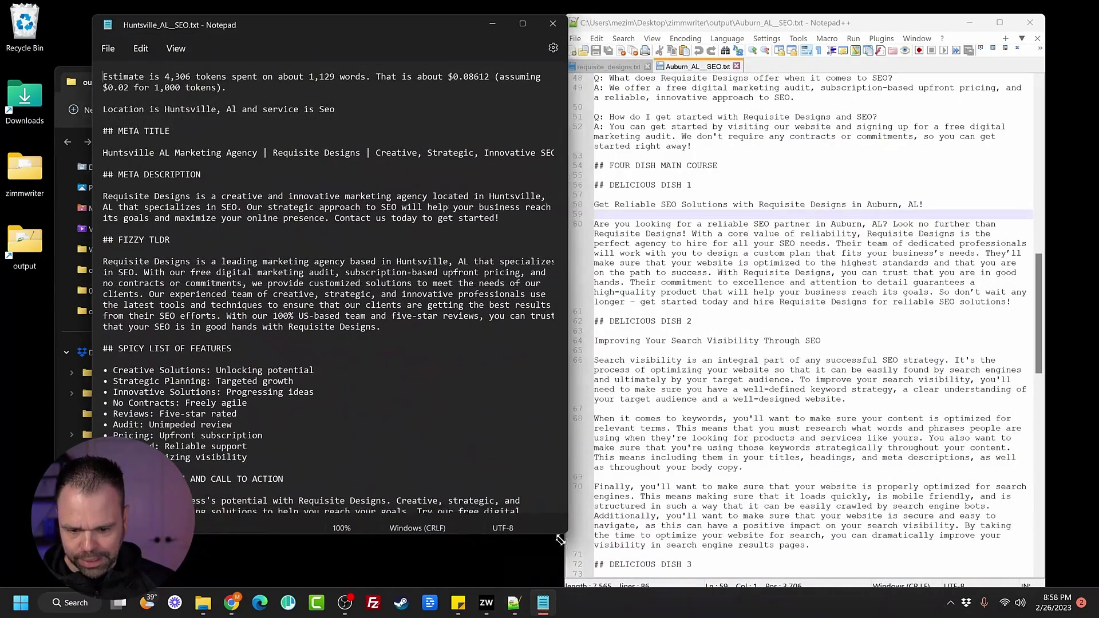
{"action": "left_click_drag", "start_coordinate": [570, 526], "coordinate": [564, 587]}
{"action": "left_click", "coordinate": [568, 571]}
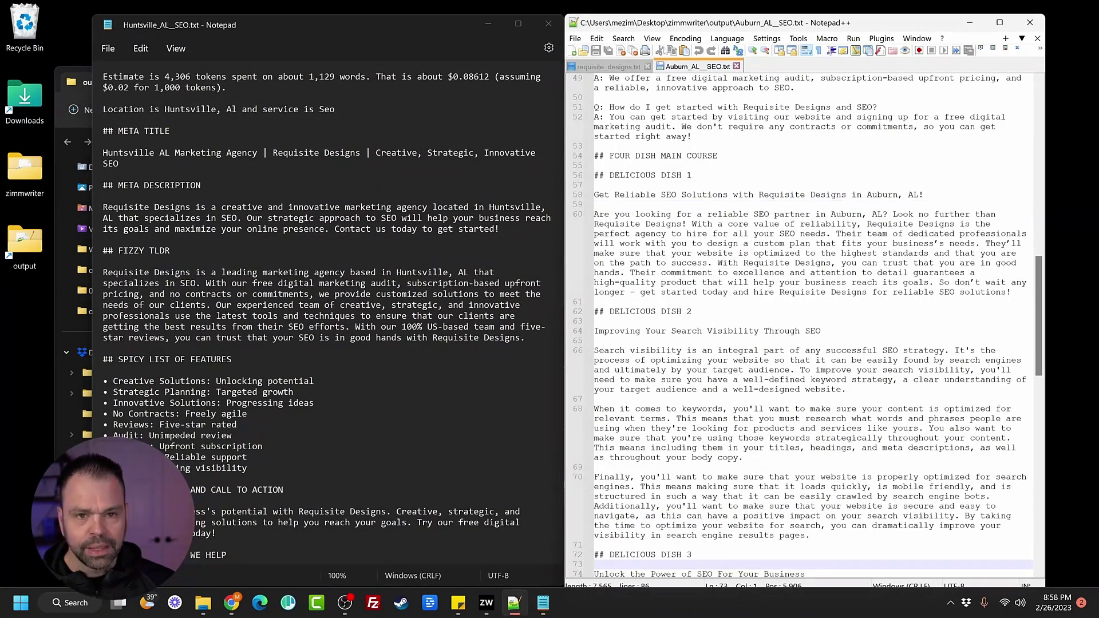
{"action": "scroll", "coordinate": [807, 319], "scroll_direction": "up", "scroll_amount": 15}
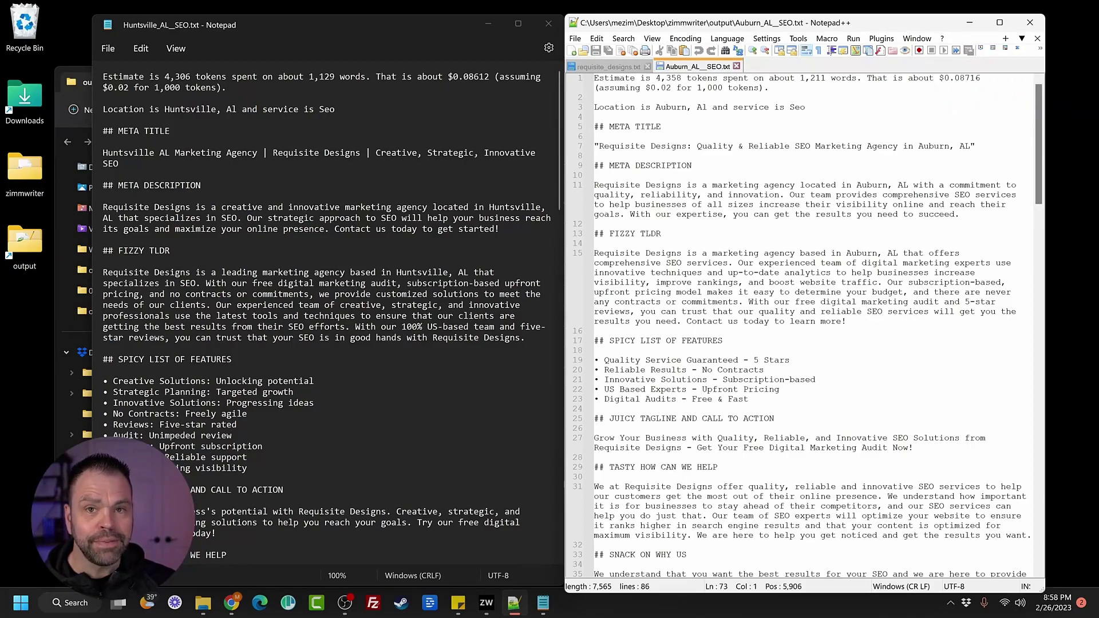
Compare the Huntsville meta title and feature bullets against Auburn's meta description and features.
{"action": "left_click_drag", "start_coordinate": [376, 152], "coordinate": [536, 153]}
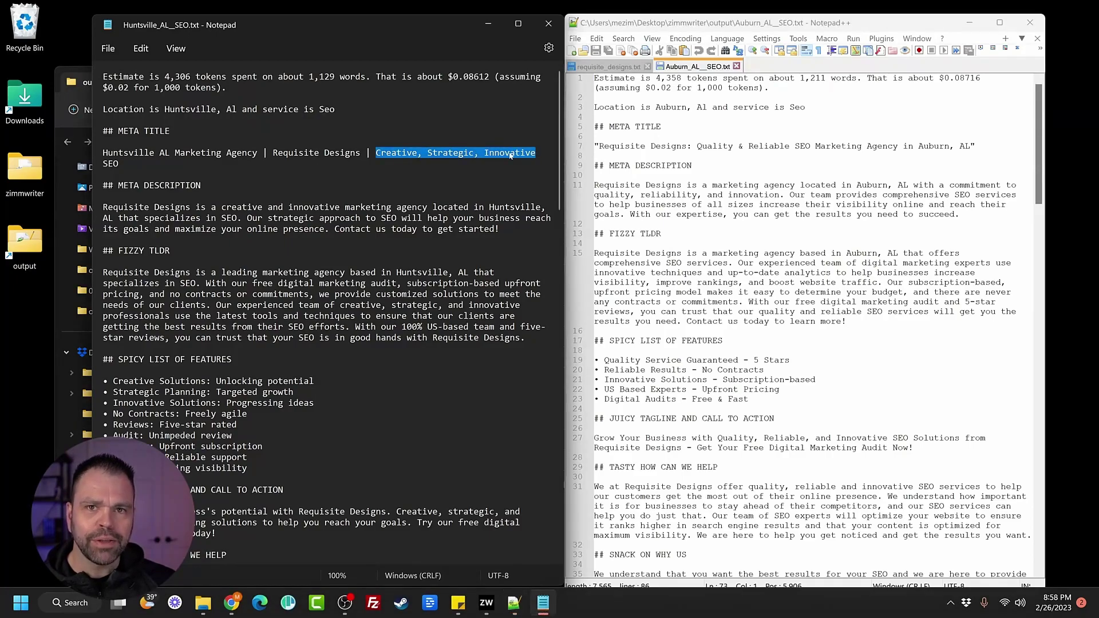
{"action": "scroll", "coordinate": [331, 313], "scroll_direction": "down", "scroll_amount": 2}
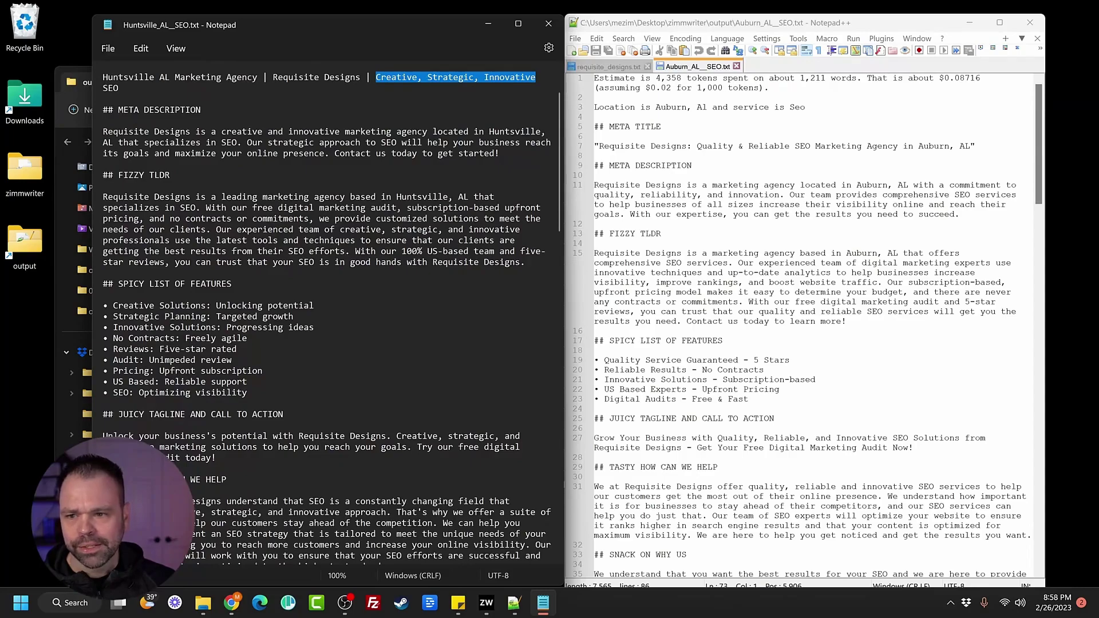
{"action": "scroll", "coordinate": [804, 326], "scroll_direction": "down", "scroll_amount": 2}
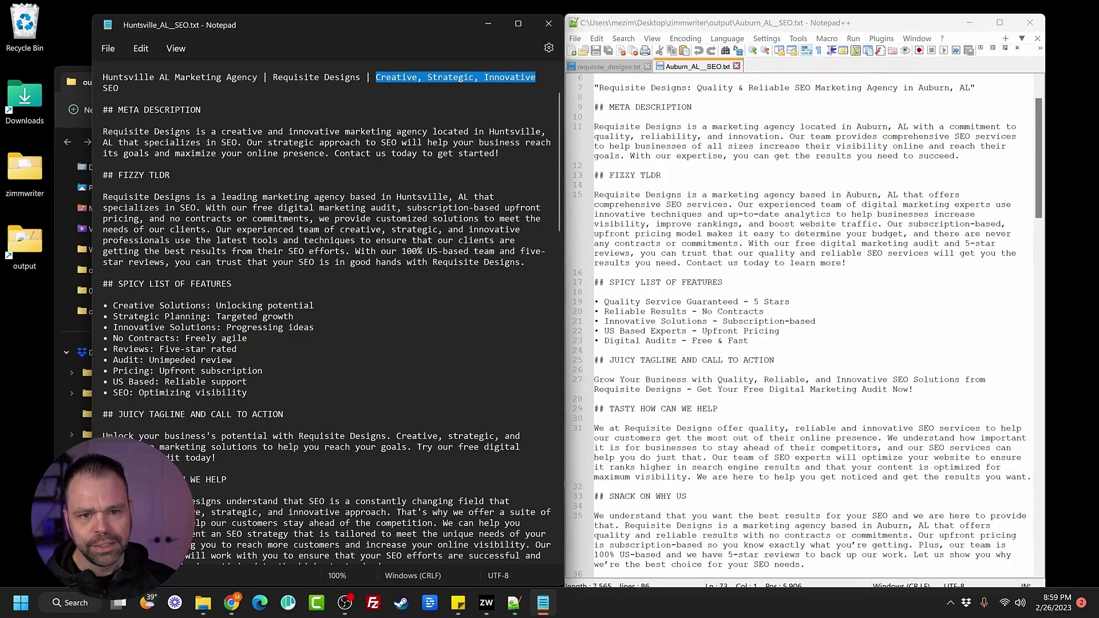
{"action": "triple_click", "coordinate": [787, 147]}
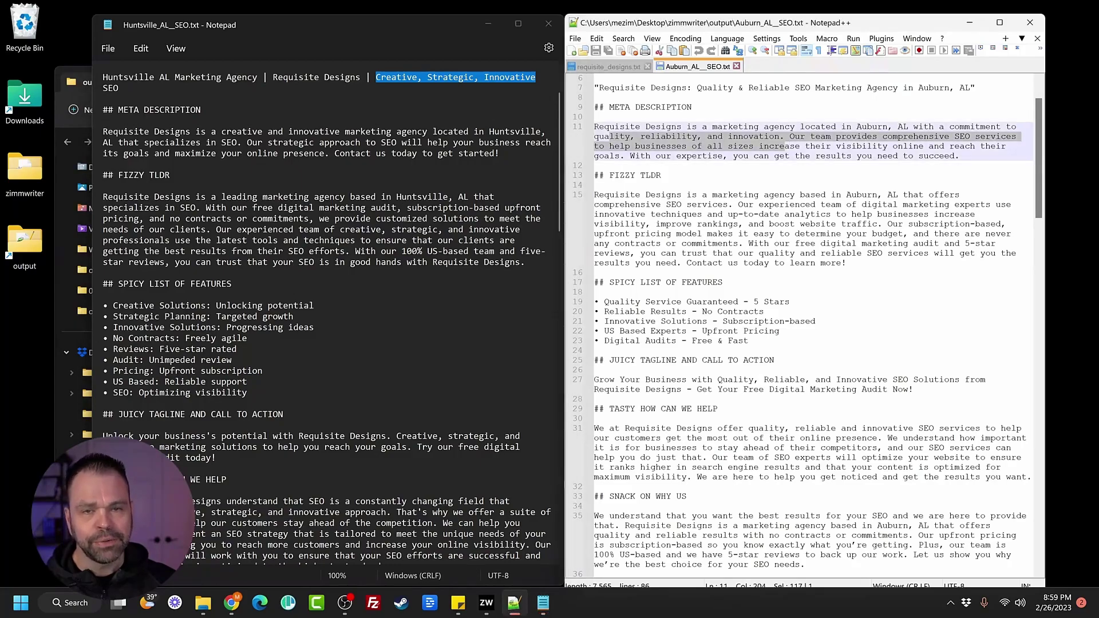
{"action": "scroll", "coordinate": [327, 309], "scroll_direction": "down", "scroll_amount": 4}
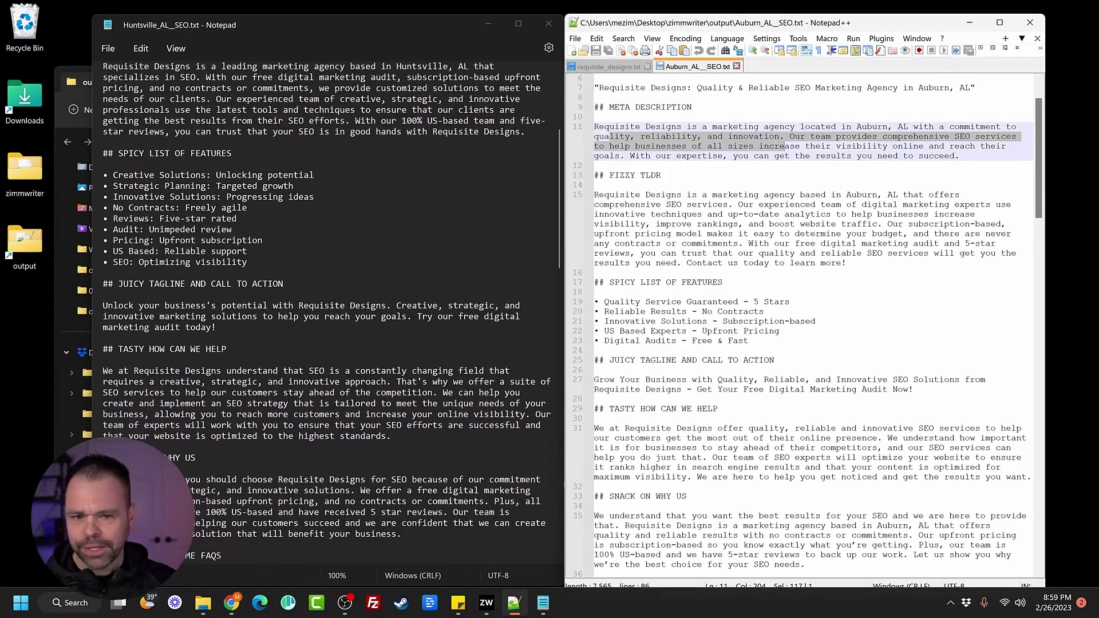
{"action": "scroll", "coordinate": [786, 146], "scroll_direction": "down", "scroll_amount": 4}
{"action": "left_click_drag", "start_coordinate": [604, 185], "coordinate": [790, 185]}
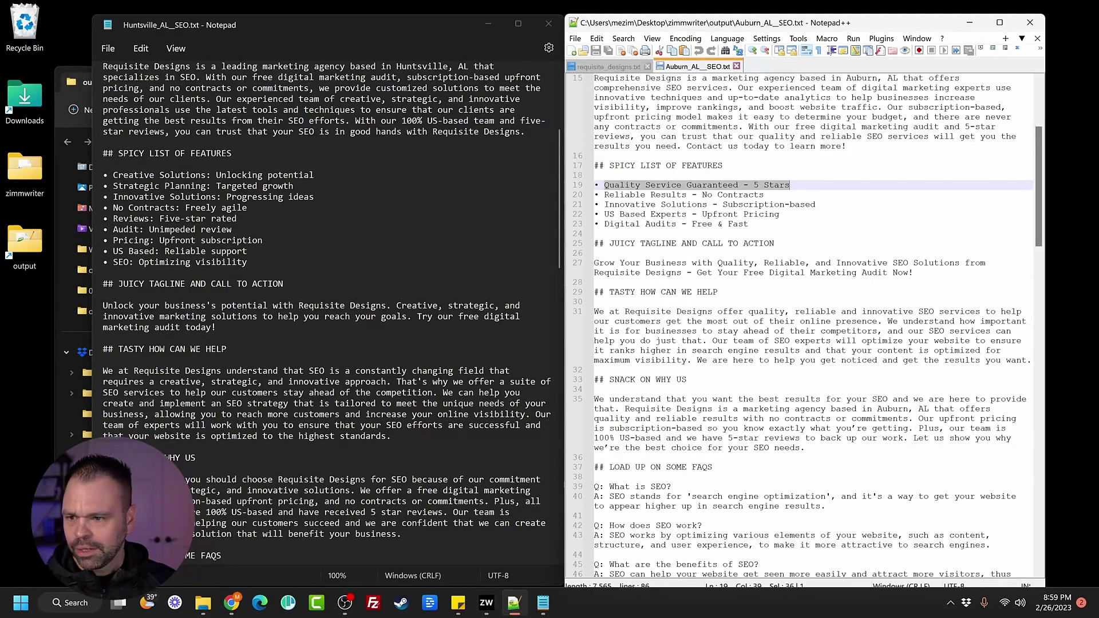
{"action": "left_click_drag", "start_coordinate": [112, 174], "coordinate": [315, 175]}
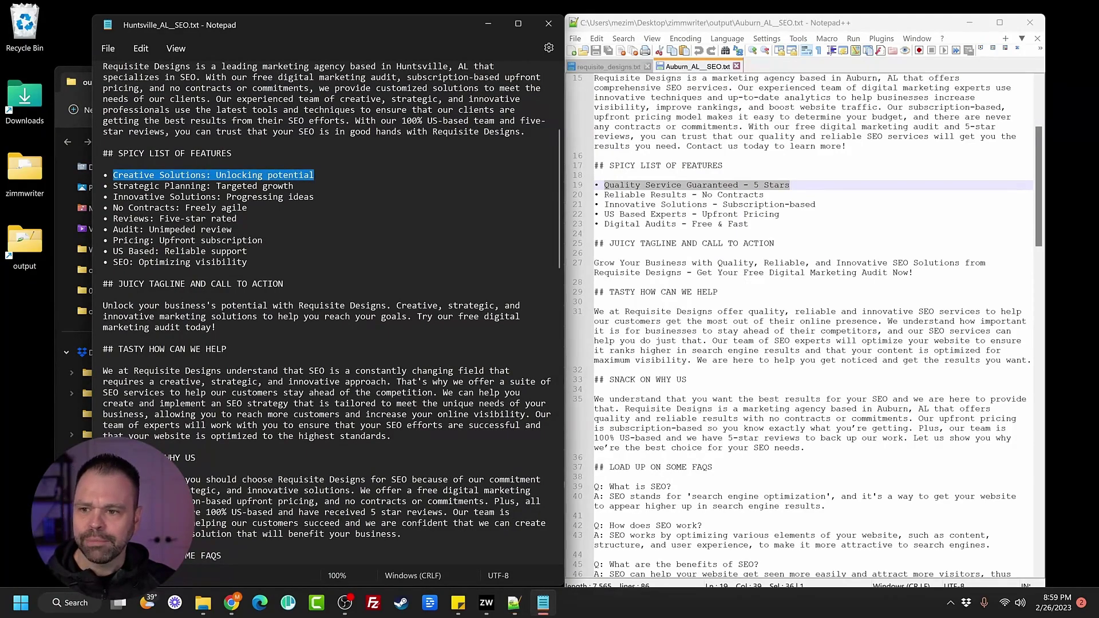
{"action": "mouse_move", "coordinate": [113, 185]}
{"action": "left_mouse_down"}
{"action": "mouse_move", "coordinate": [294, 186]}
{"action": "mouse_move", "coordinate": [103, 197]}
{"action": "left_mouse_up"}
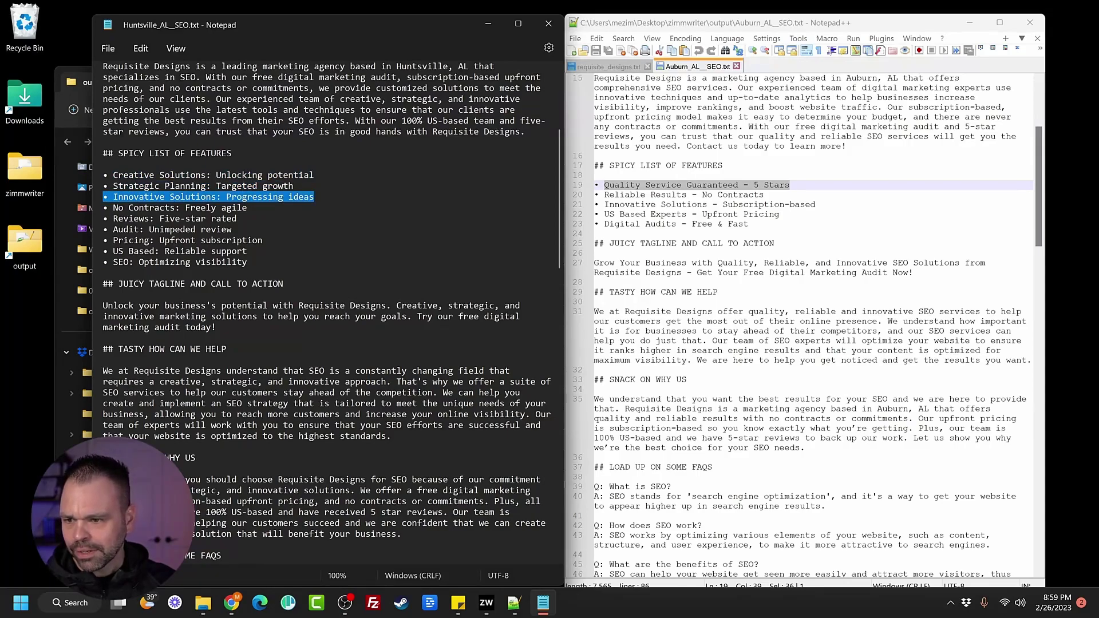
{"action": "left_click_drag", "start_coordinate": [114, 208], "coordinate": [247, 208]}
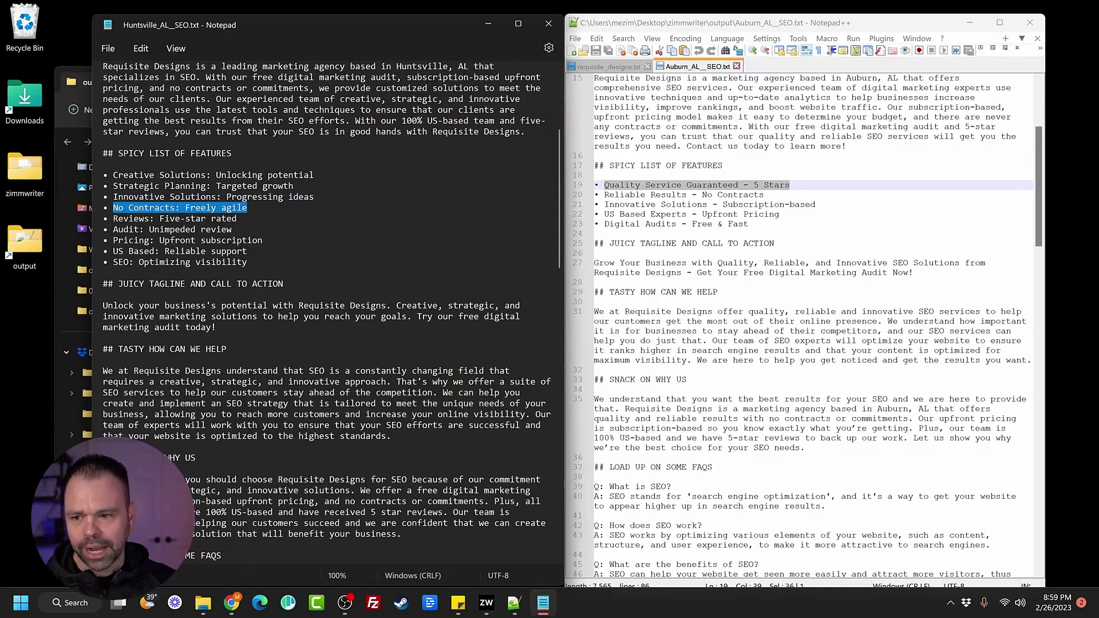
{"action": "scroll", "coordinate": [327, 309], "scroll_direction": "down", "scroll_amount": 4}
{"action": "scroll", "coordinate": [326, 313], "scroll_direction": "down", "scroll_amount": 5}
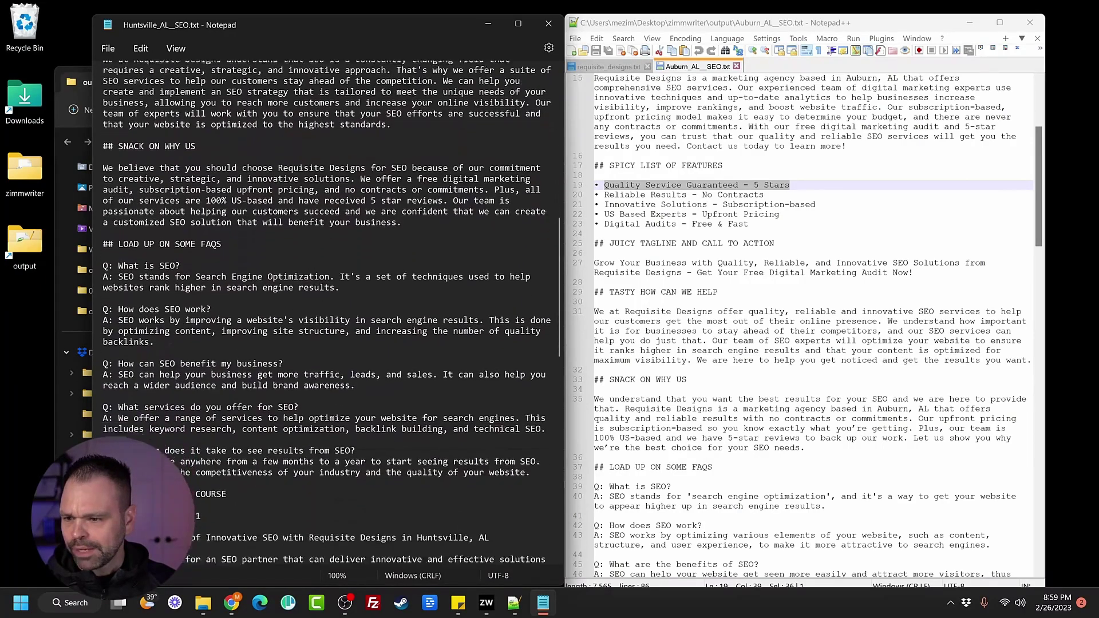
{"action": "scroll", "coordinate": [326, 314], "scroll_direction": "down", "scroll_amount": 2}
Compare the What is SEO? answers and the first and second dish openings across both cities.
{"action": "left_click_drag", "start_coordinate": [118, 185], "coordinate": [181, 185]}
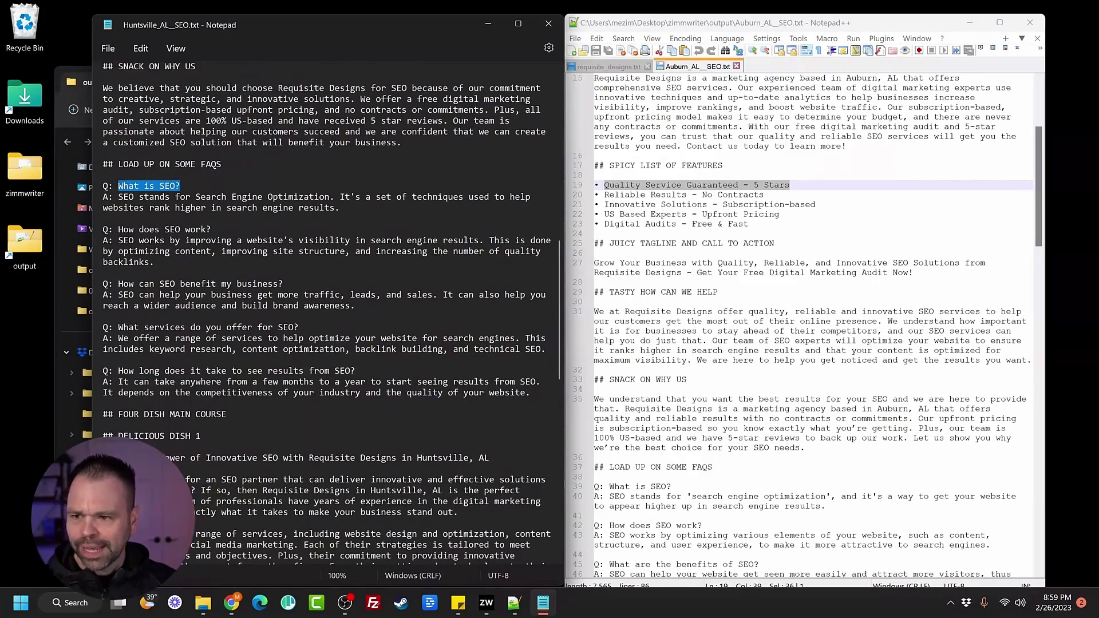
{"action": "scroll", "coordinate": [808, 325], "scroll_direction": "down", "scroll_amount": 8}
{"action": "scroll", "coordinate": [808, 326], "scroll_direction": "down", "scroll_amount": 4}
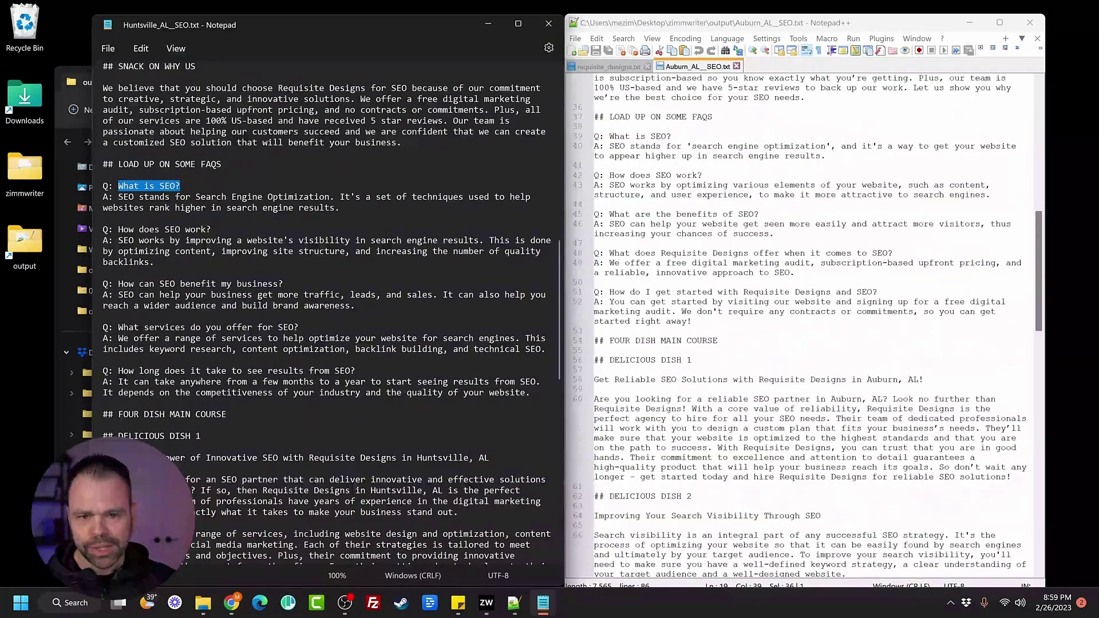
{"action": "left_click_drag", "start_coordinate": [595, 147], "coordinate": [827, 156]}
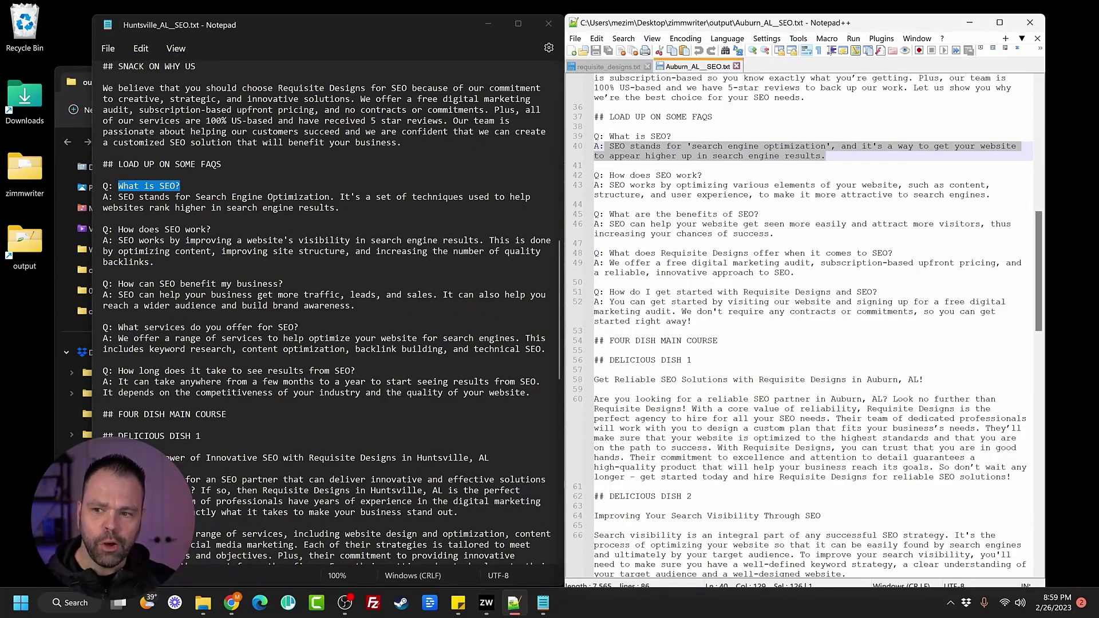
{"action": "left_click_drag", "start_coordinate": [173, 197], "coordinate": [340, 208]}
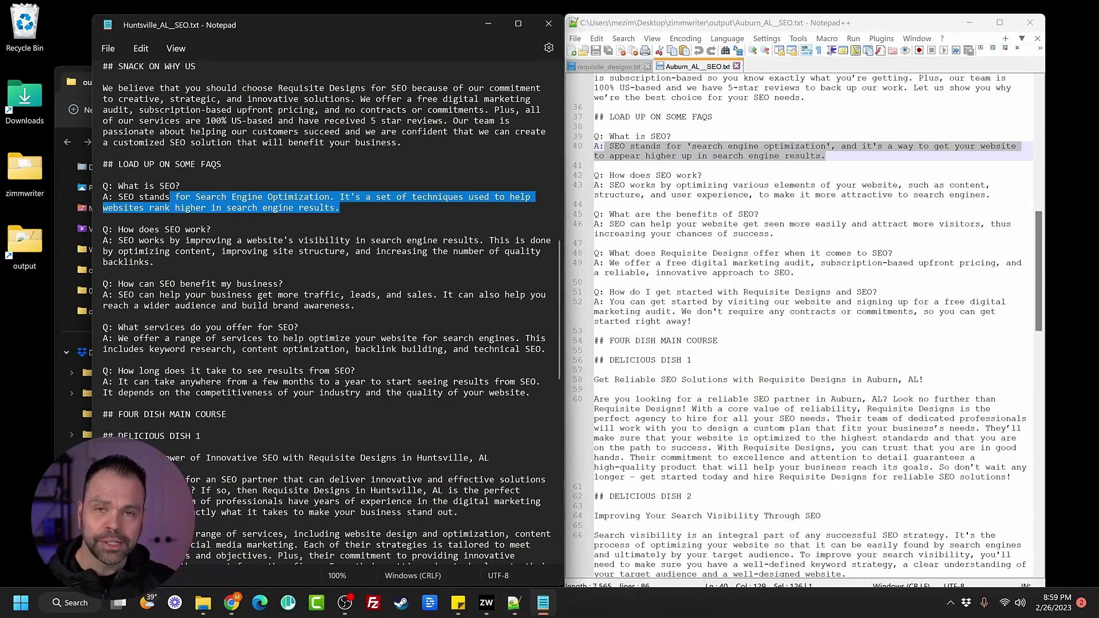
{"action": "scroll", "coordinate": [327, 310], "scroll_direction": "down", "scroll_amount": 2}
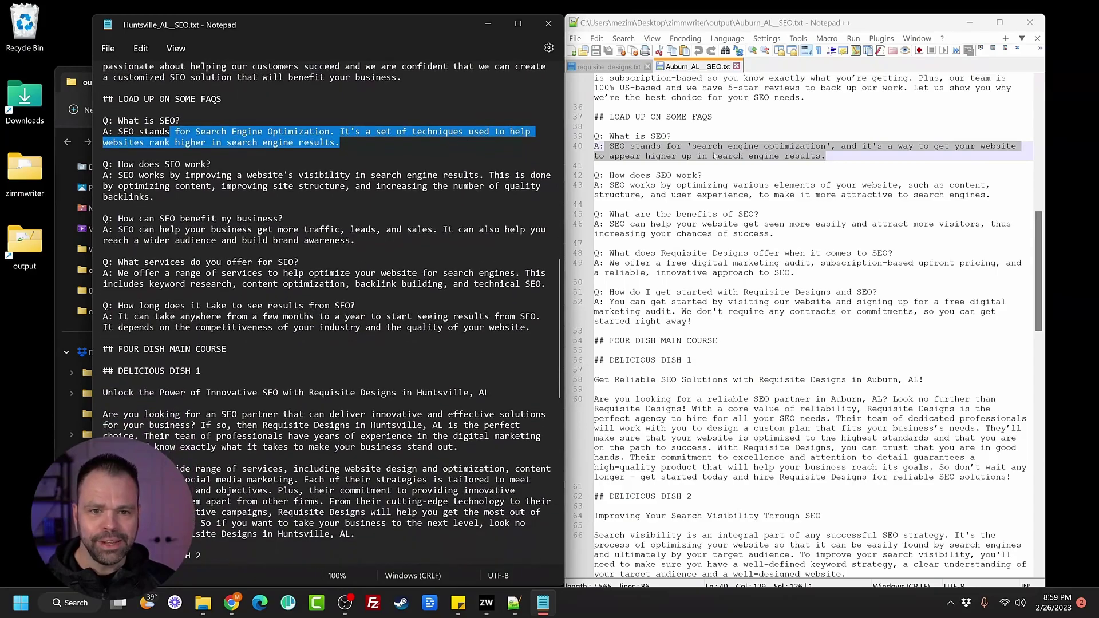
{"action": "scroll", "coordinate": [807, 326], "scroll_direction": "down", "scroll_amount": 2}
{"action": "scroll", "coordinate": [327, 309], "scroll_direction": "down", "scroll_amount": 2}
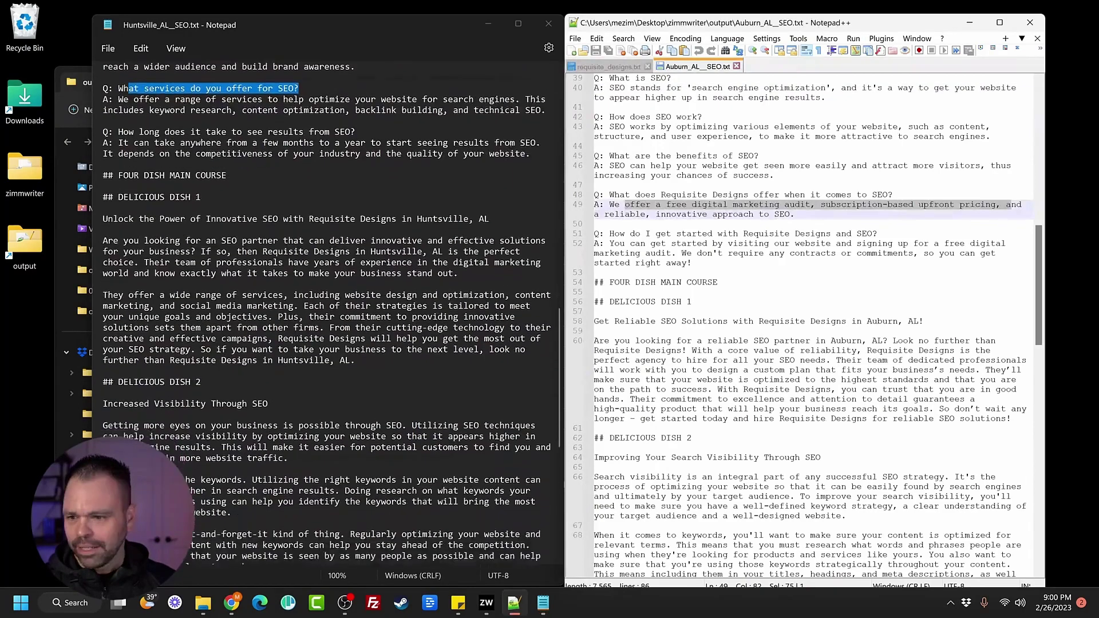
{"action": "scroll", "coordinate": [331, 312], "scroll_direction": "down", "scroll_amount": 6}
{"action": "scroll", "coordinate": [803, 327], "scroll_direction": "down", "scroll_amount": 3}
{"action": "scroll", "coordinate": [804, 326], "scroll_direction": "down", "scroll_amount": 3}
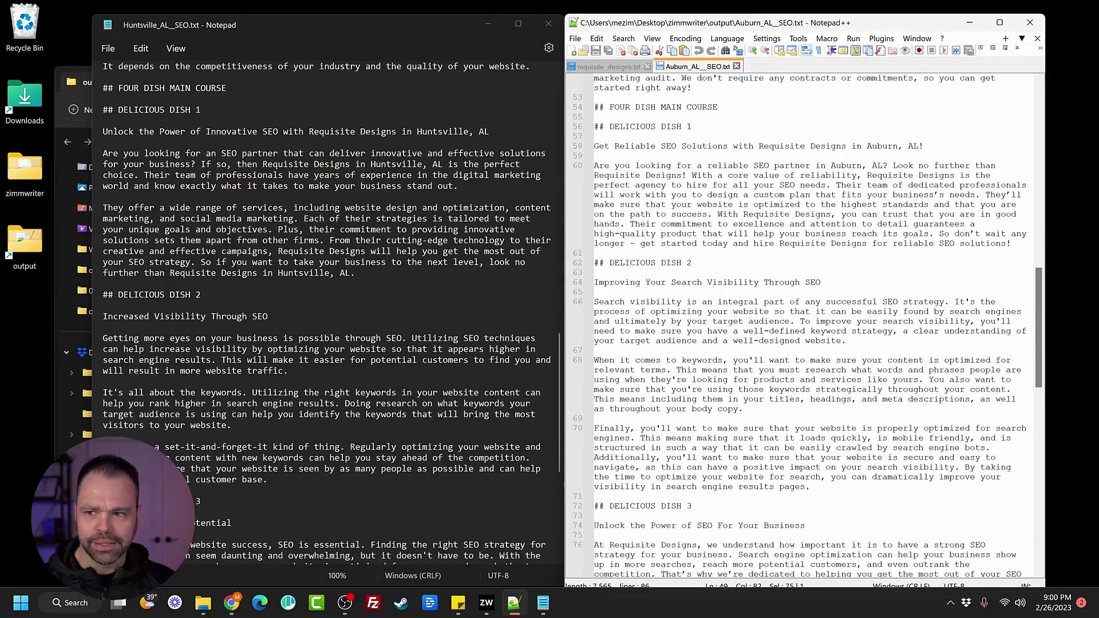
{"action": "mouse_move", "coordinate": [222, 153]}
{"action": "left_mouse_down"}
{"action": "mouse_move", "coordinate": [263, 165]}
{"action": "mouse_move", "coordinate": [215, 164]}
{"action": "left_mouse_up"}
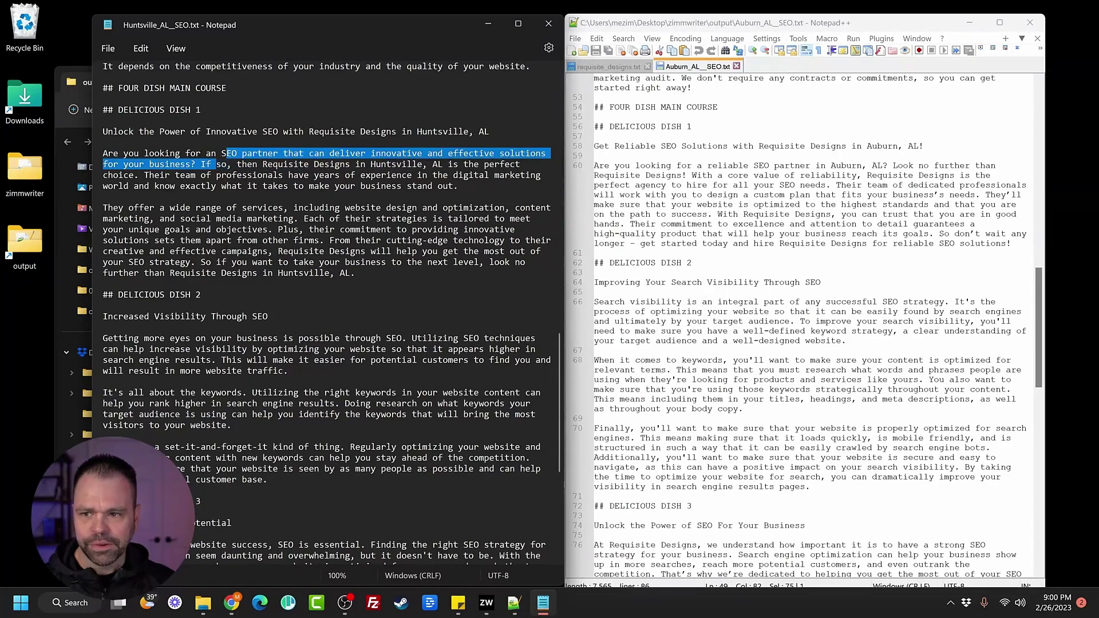
{"action": "mouse_move", "coordinate": [615, 165]}
{"action": "left_mouse_down"}
{"action": "mouse_move", "coordinate": [980, 165]}
{"action": "mouse_move", "coordinate": [691, 176]}
{"action": "left_mouse_up"}
{"action": "scroll", "coordinate": [327, 318], "scroll_direction": "down", "scroll_amount": 5}
{"action": "scroll", "coordinate": [327, 318], "scroll_direction": "down", "scroll_amount": 1}
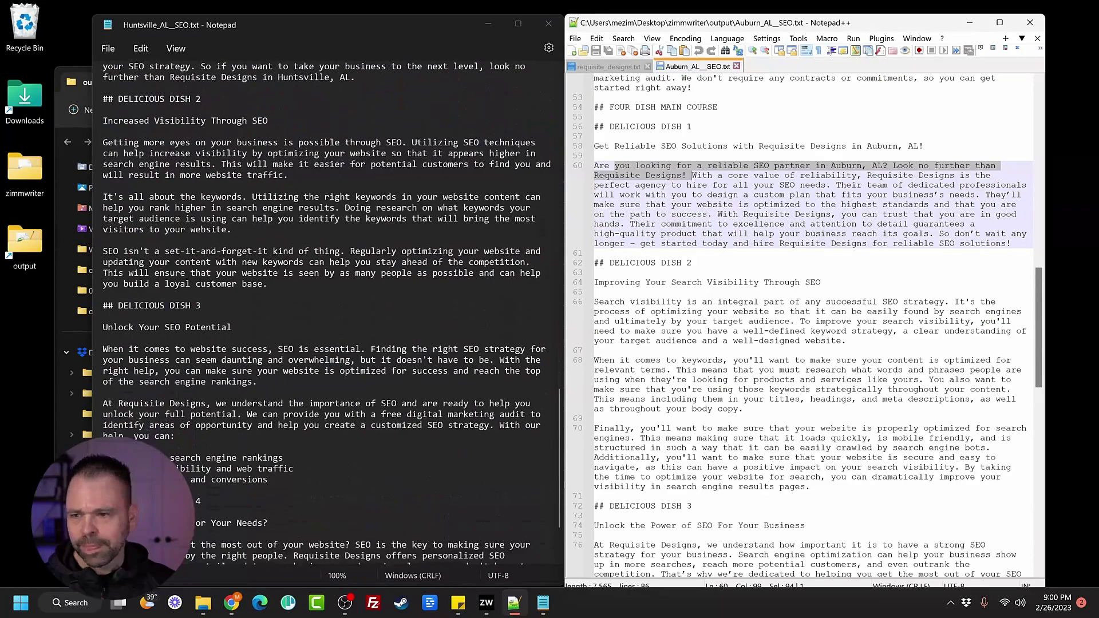
{"action": "left_click_drag", "start_coordinate": [107, 120], "coordinate": [268, 121]}
{"action": "scroll", "coordinate": [808, 326], "scroll_direction": "down", "scroll_amount": 2}
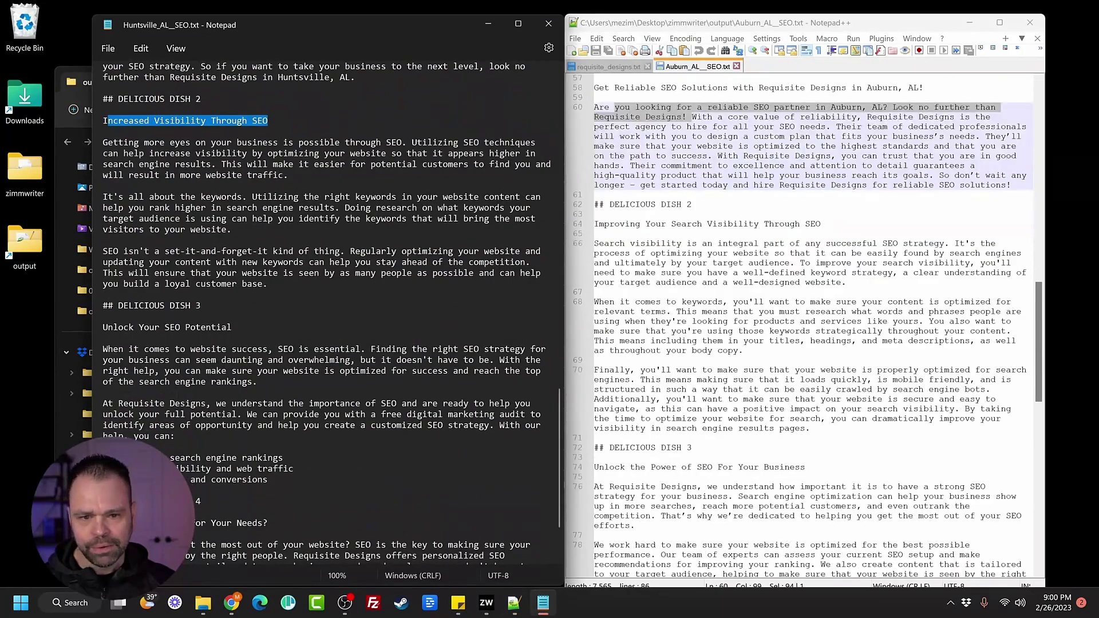
{"action": "scroll", "coordinate": [808, 326], "scroll_direction": "down", "scroll_amount": 2}
{"action": "left_click_drag", "start_coordinate": [595, 165], "coordinate": [821, 164]}
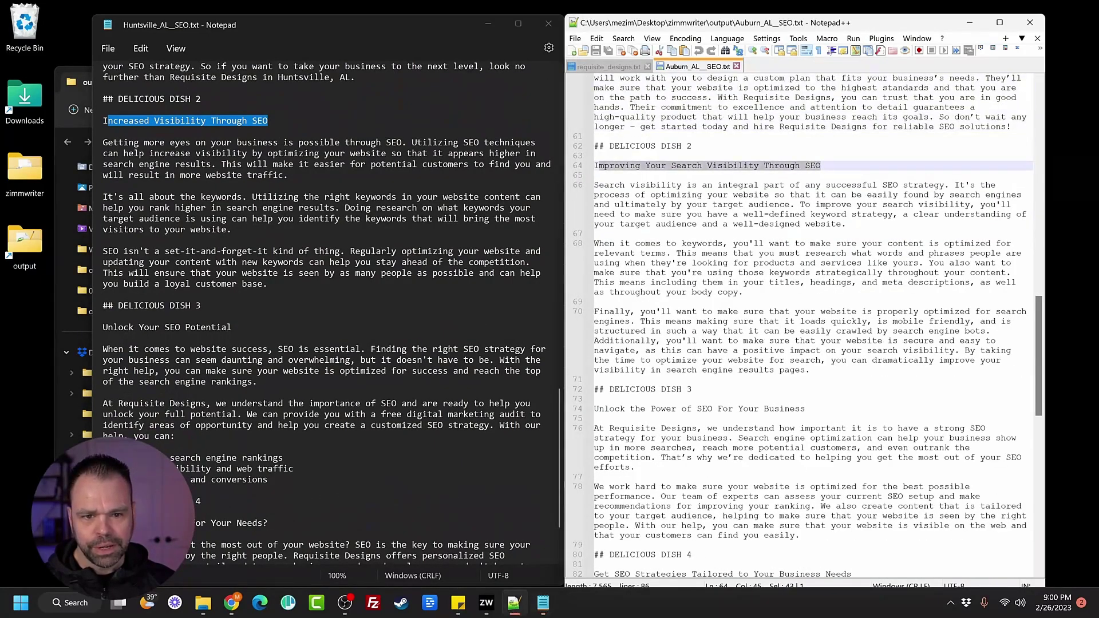
{"action": "scroll", "coordinate": [821, 165], "scroll_direction": "down", "scroll_amount": 2}
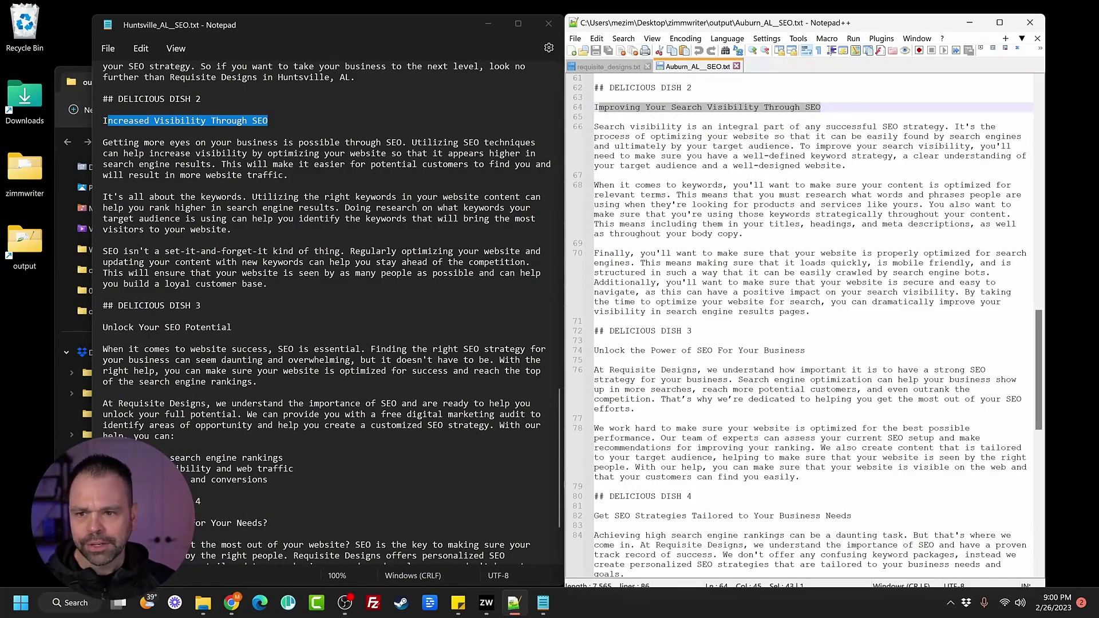
Review Huntsville's third and fourth dish sections, then bring the output folder forward.
{"action": "left_click", "coordinate": [389, 154]}
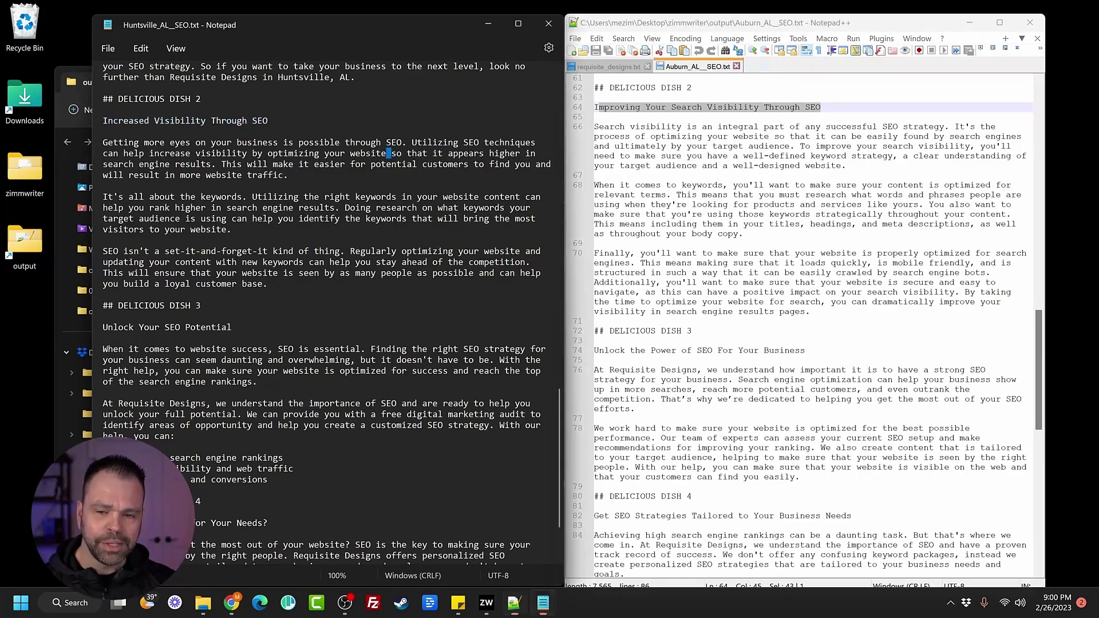
{"action": "scroll", "coordinate": [187, 231], "scroll_direction": "down", "scroll_amount": 3}
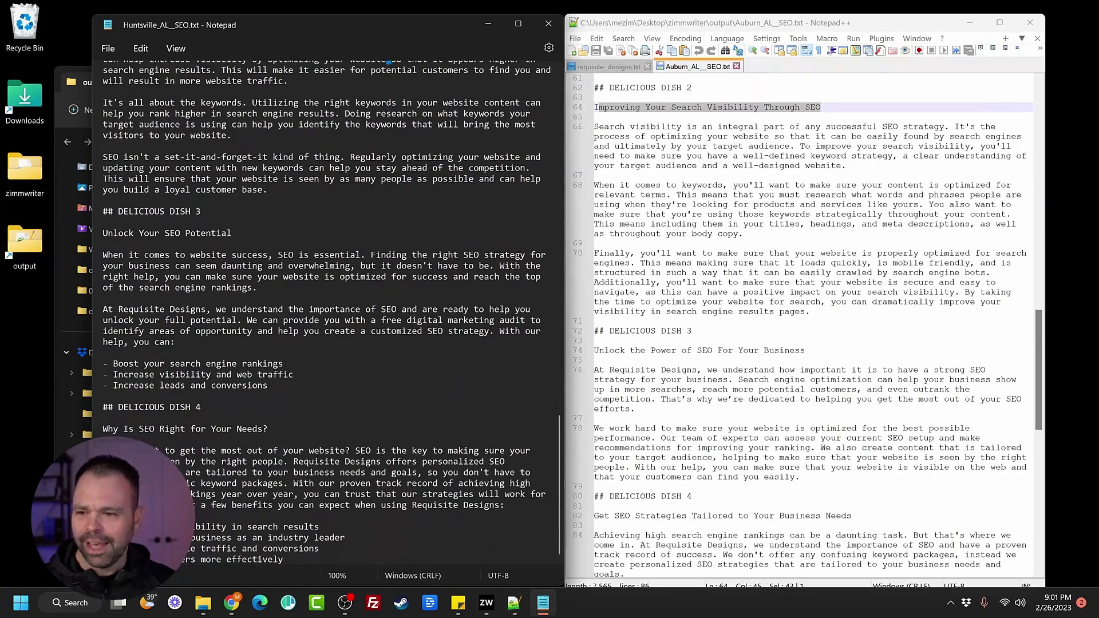
{"action": "left_click_drag", "start_coordinate": [232, 233], "coordinate": [103, 233]}
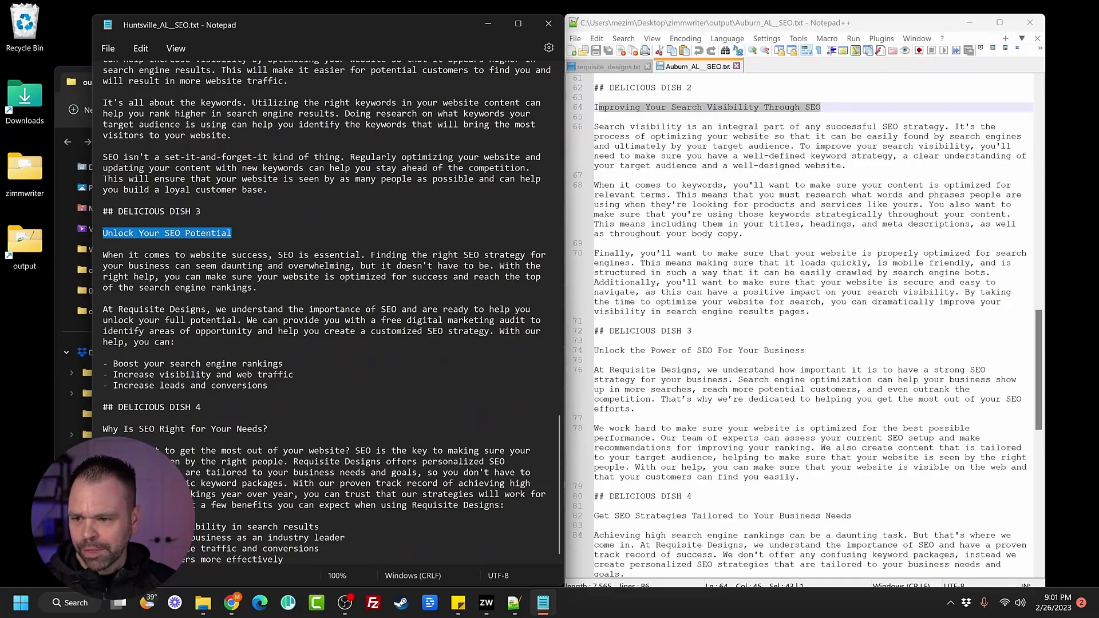
{"action": "left_click_drag", "start_coordinate": [103, 309], "coordinate": [271, 386]}
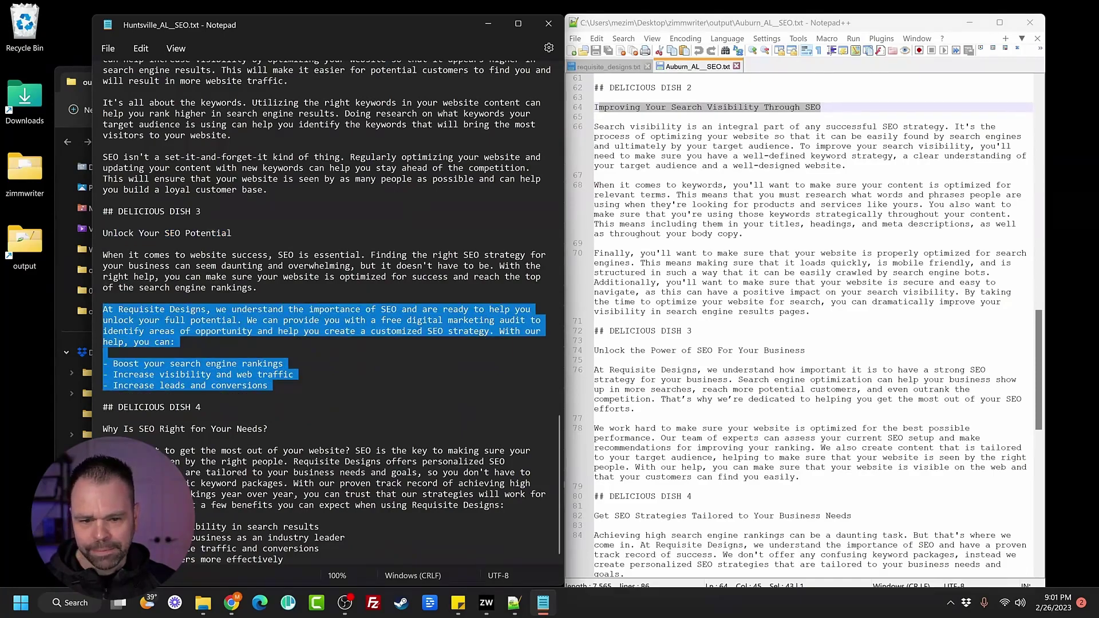
{"action": "scroll", "coordinate": [816, 284], "scroll_direction": "down", "scroll_amount": 6}
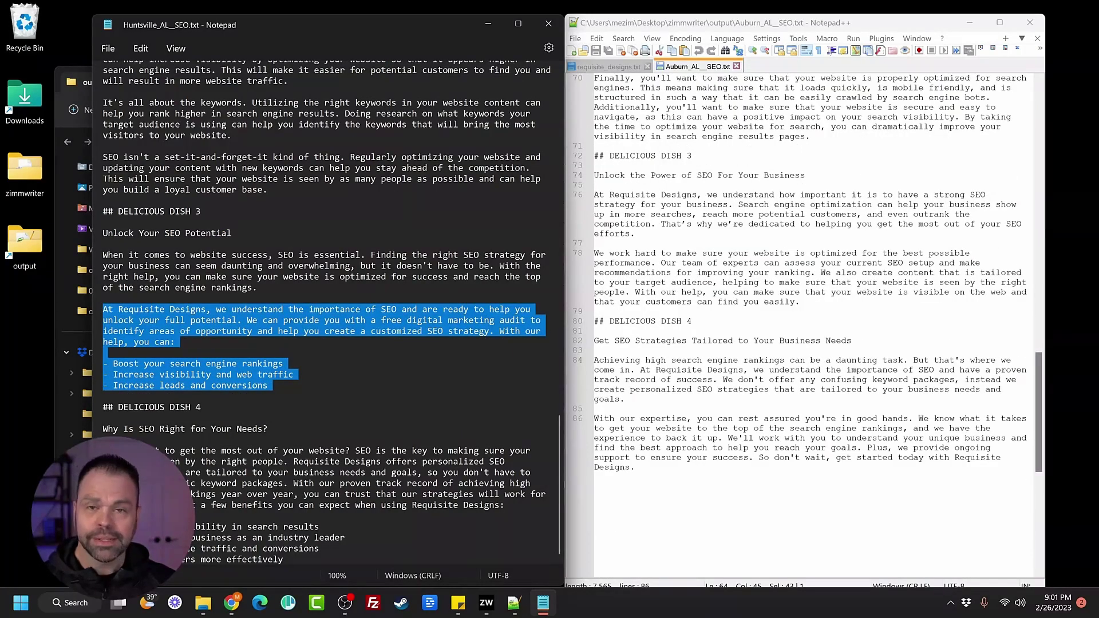
{"action": "left_click_drag", "start_coordinate": [136, 429], "coordinate": [283, 560]}
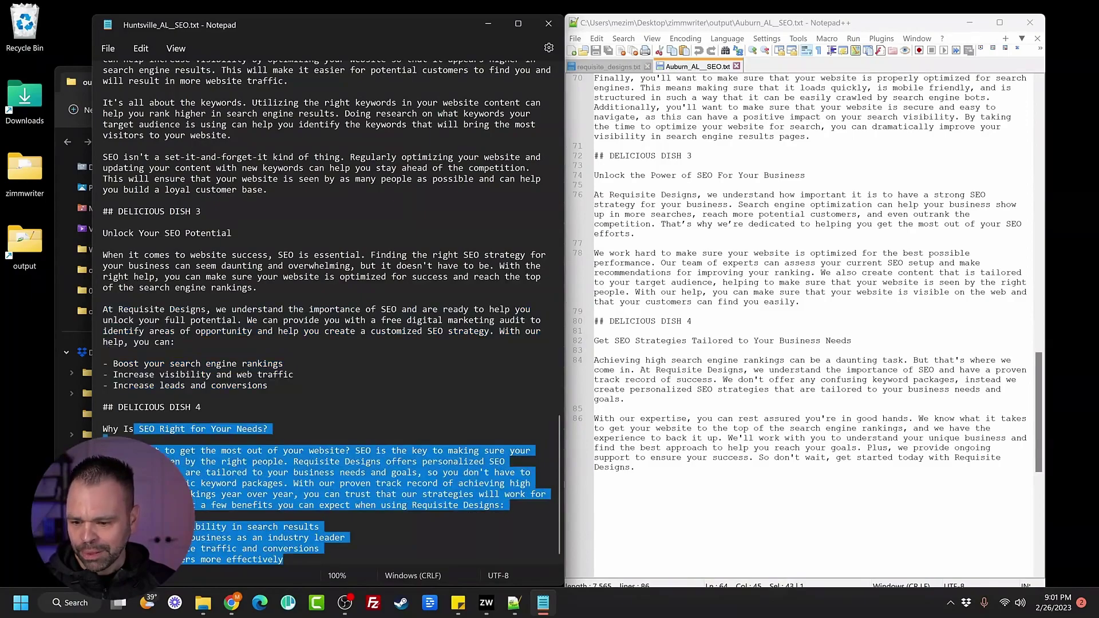
{"action": "left_click", "coordinate": [268, 429]}
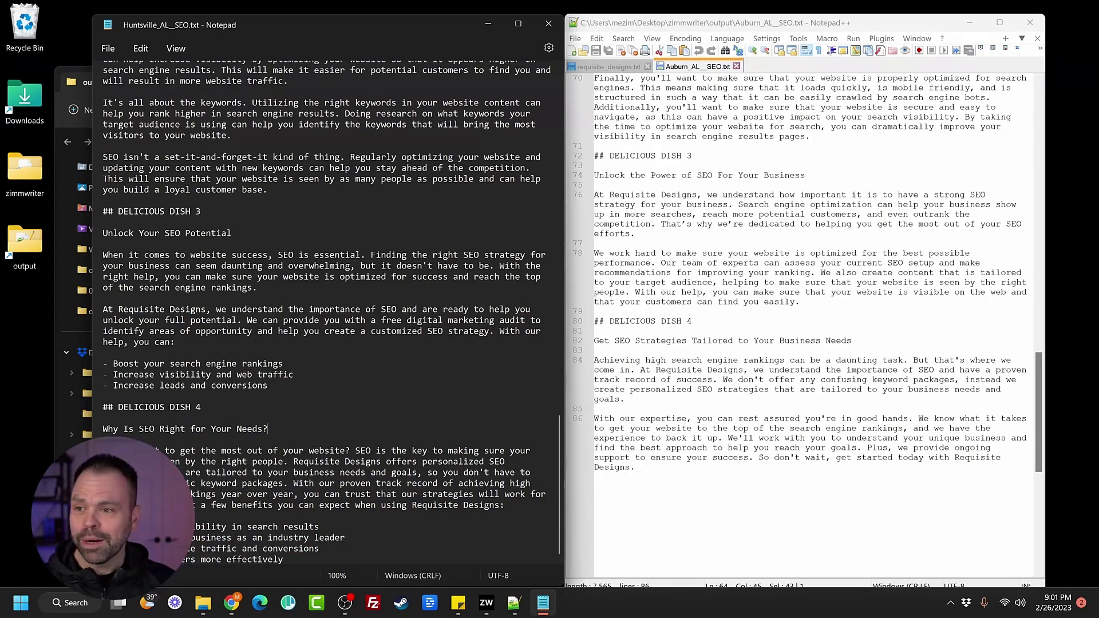
{"action": "left_click", "coordinate": [59, 95]}
{"action": "scroll", "coordinate": [466, 379], "scroll_direction": "down", "scroll_amount": 5}
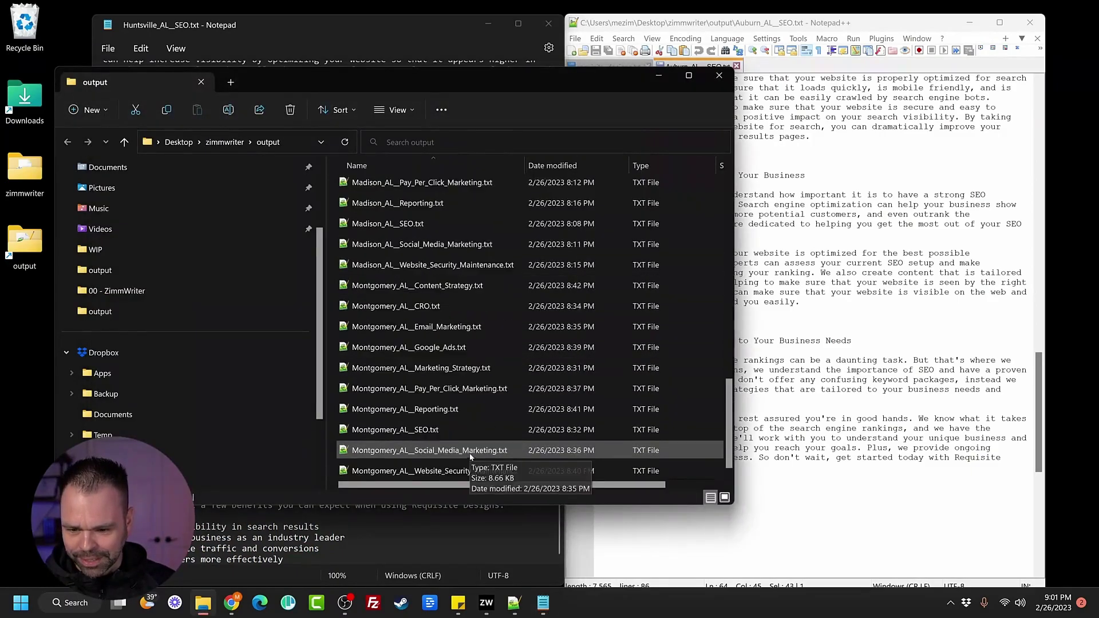
Open Montgomery_AL__SEO.txt in Notepad and place it beside the Huntsville page.
{"action": "right_click", "coordinate": [403, 430]}
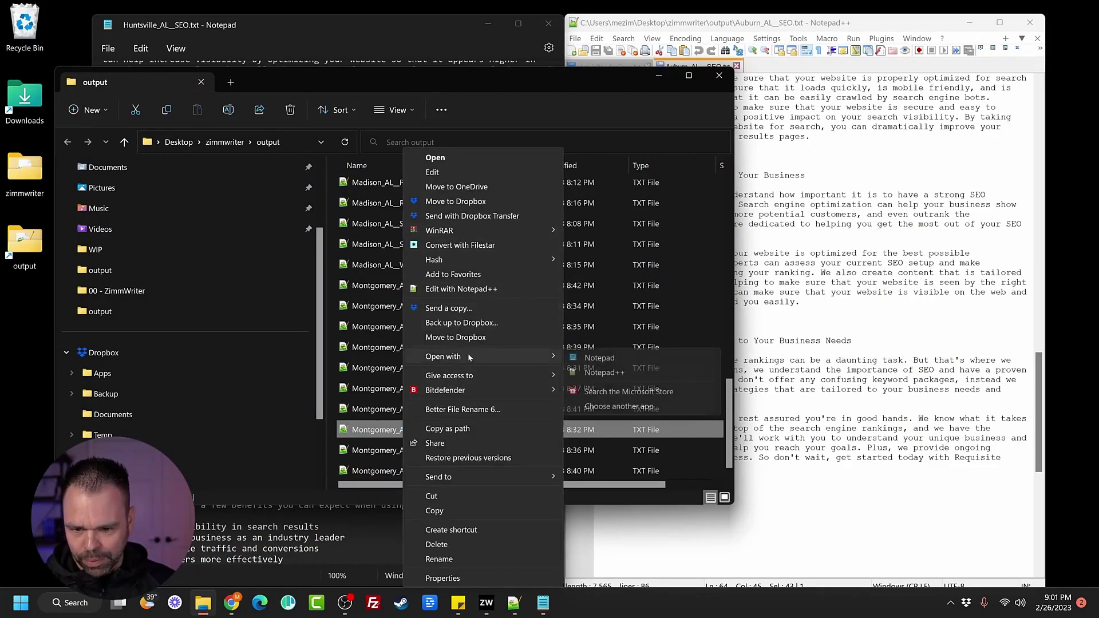
{"action": "left_click", "coordinate": [621, 357]}
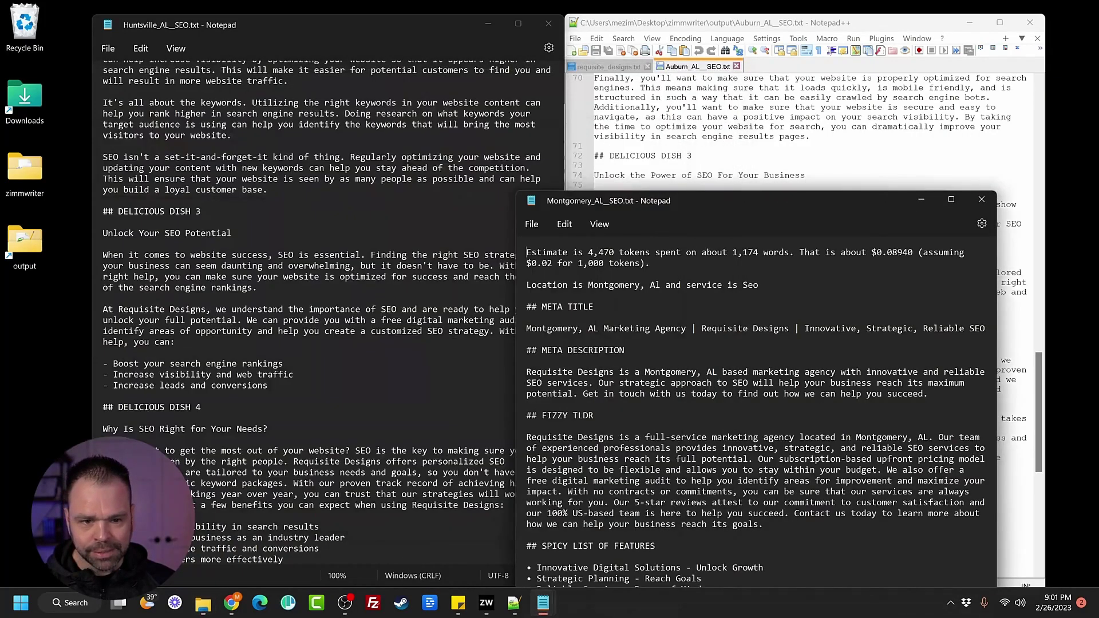
{"action": "left_click_drag", "start_coordinate": [741, 199], "coordinate": [618, 21]}
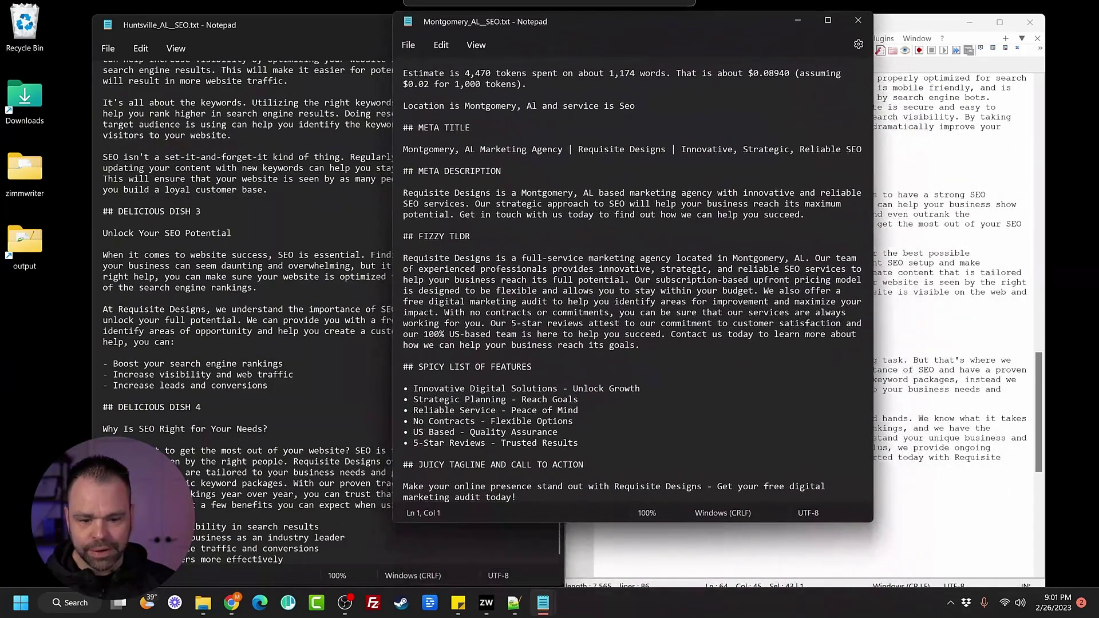
{"action": "left_click_drag", "start_coordinate": [870, 522], "coordinate": [857, 588]}
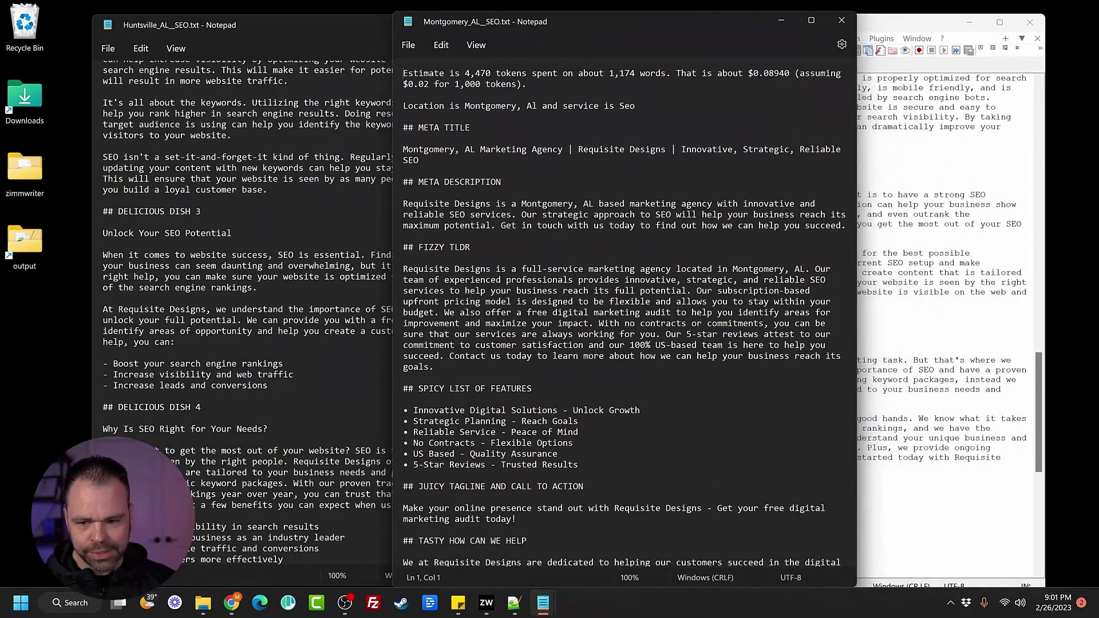
{"action": "scroll", "coordinate": [383, 340], "scroll_direction": "up", "scroll_amount": 5}
{"action": "scroll", "coordinate": [384, 339], "scroll_direction": "up", "scroll_amount": 5}
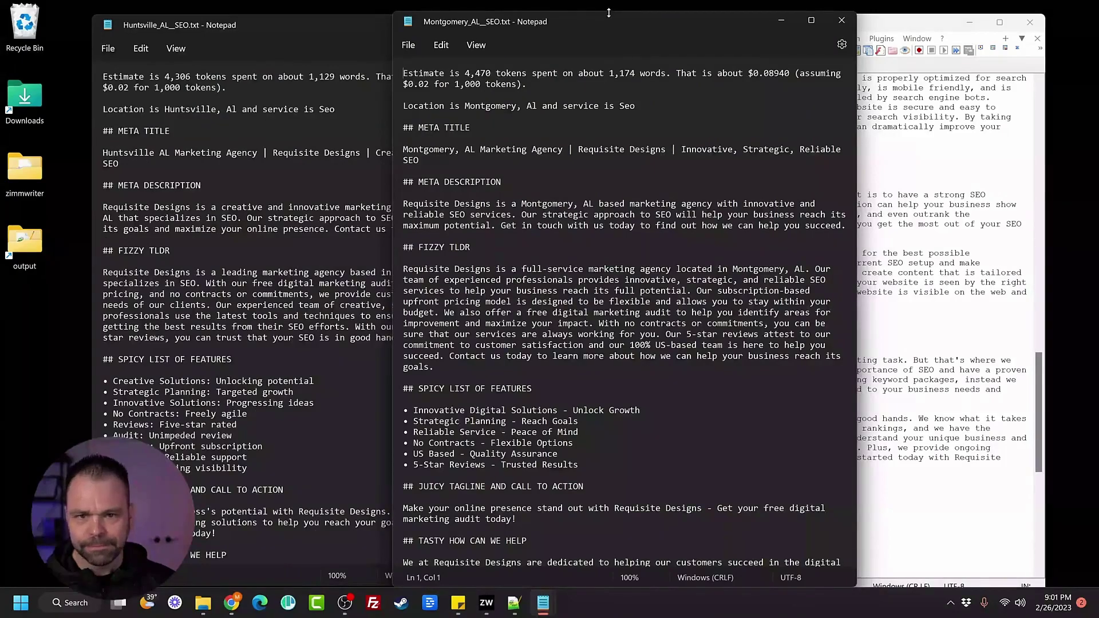
{"action": "left_click_drag", "start_coordinate": [614, 19], "coordinate": [754, 24]}
{"action": "scroll", "coordinate": [765, 319], "scroll_direction": "down", "scroll_amount": 2}
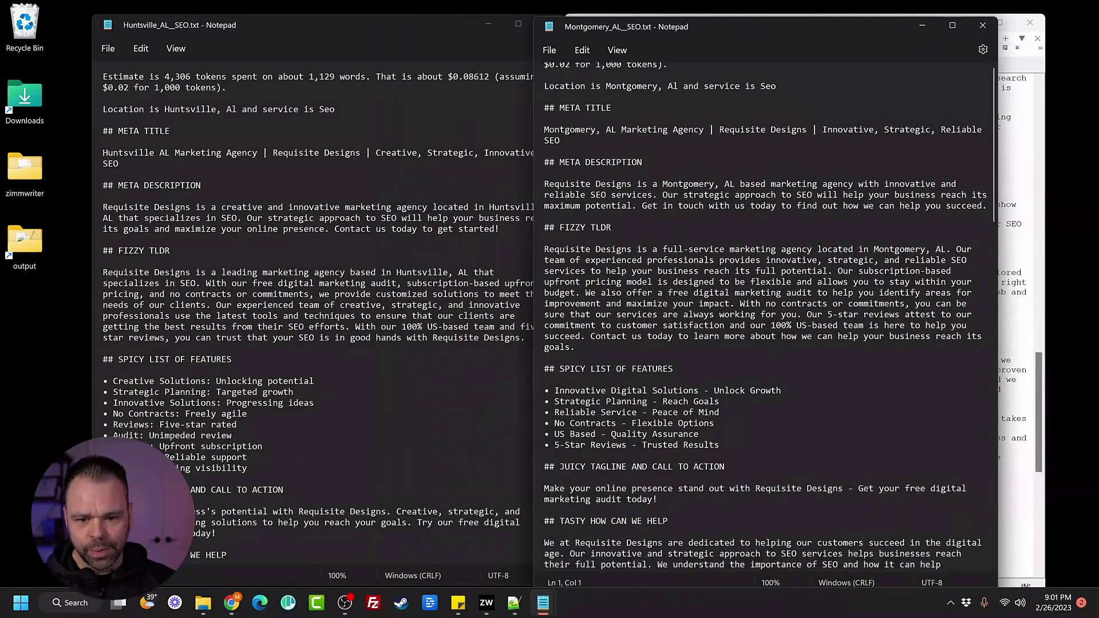
{"action": "scroll", "coordinate": [319, 318], "scroll_direction": "down", "scroll_amount": 1}
{"action": "scroll", "coordinate": [317, 318], "scroll_direction": "down", "scroll_amount": 1}
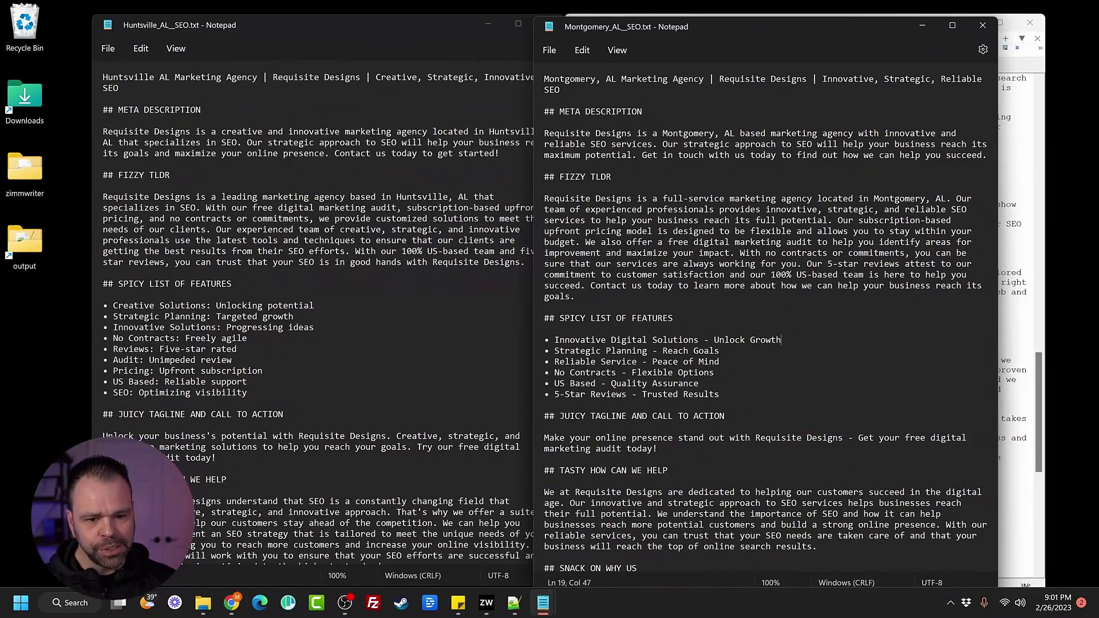
Compare the first feature bullets and the Strategic Planning bullet between Huntsville and Montgomery pages.
{"action": "left_click_drag", "start_coordinate": [781, 340], "coordinate": [636, 341]}
{"action": "left_click_drag", "start_coordinate": [112, 305], "coordinate": [310, 304]}
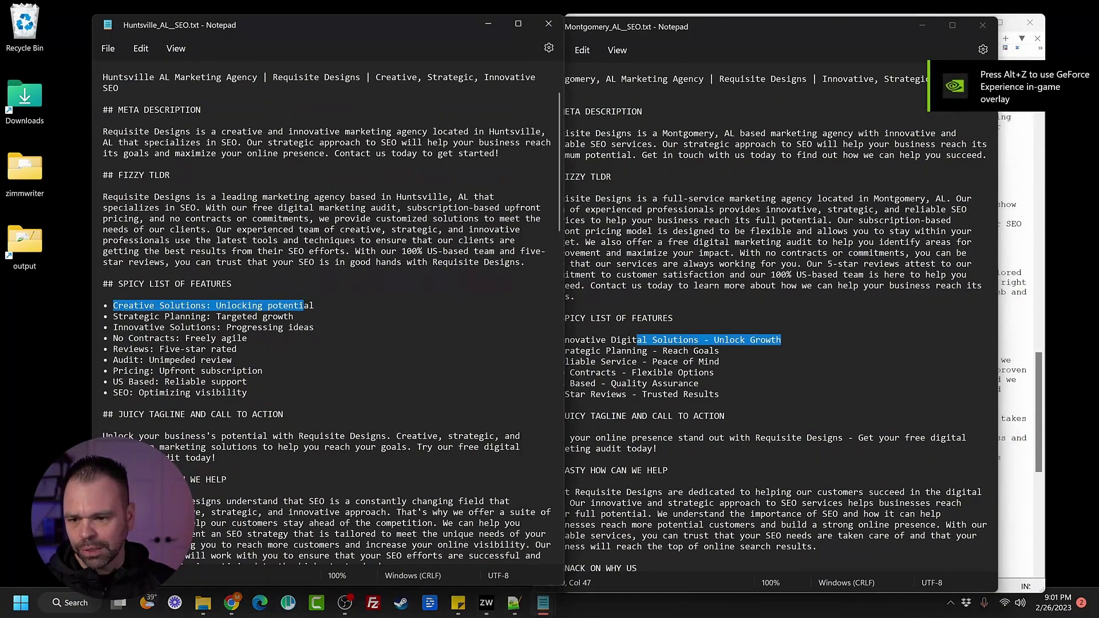
{"action": "left_click", "coordinate": [678, 341]}
{"action": "left_click_drag", "start_coordinate": [558, 350], "coordinate": [720, 351]}
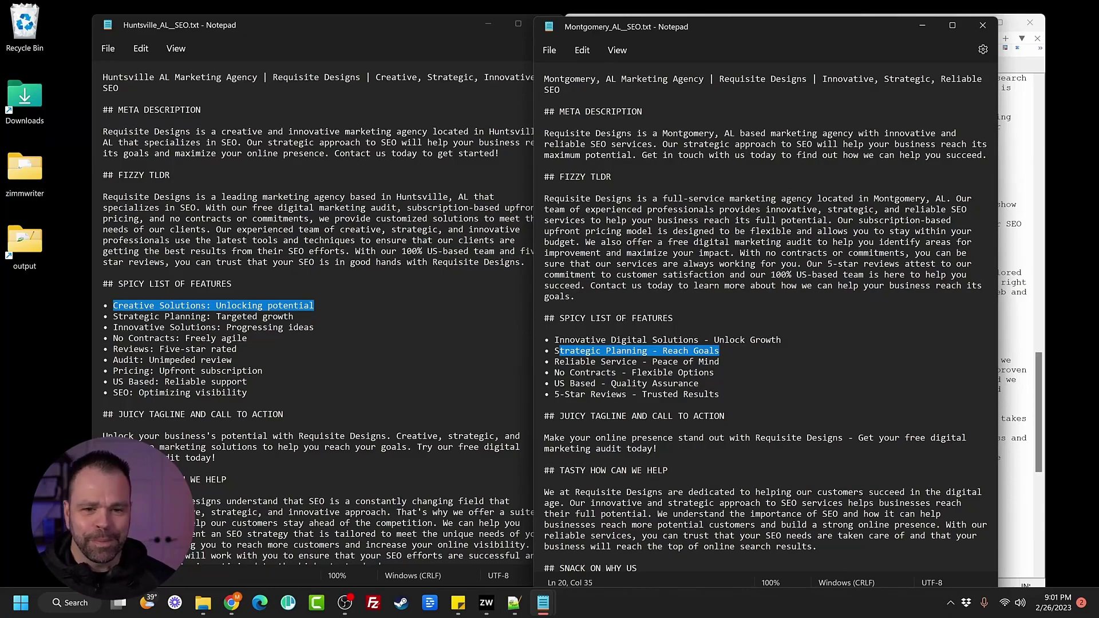
{"action": "scroll", "coordinate": [765, 317], "scroll_direction": "up", "scroll_amount": 1}
{"action": "scroll", "coordinate": [764, 318], "scroll_direction": "up", "scroll_amount": 1}
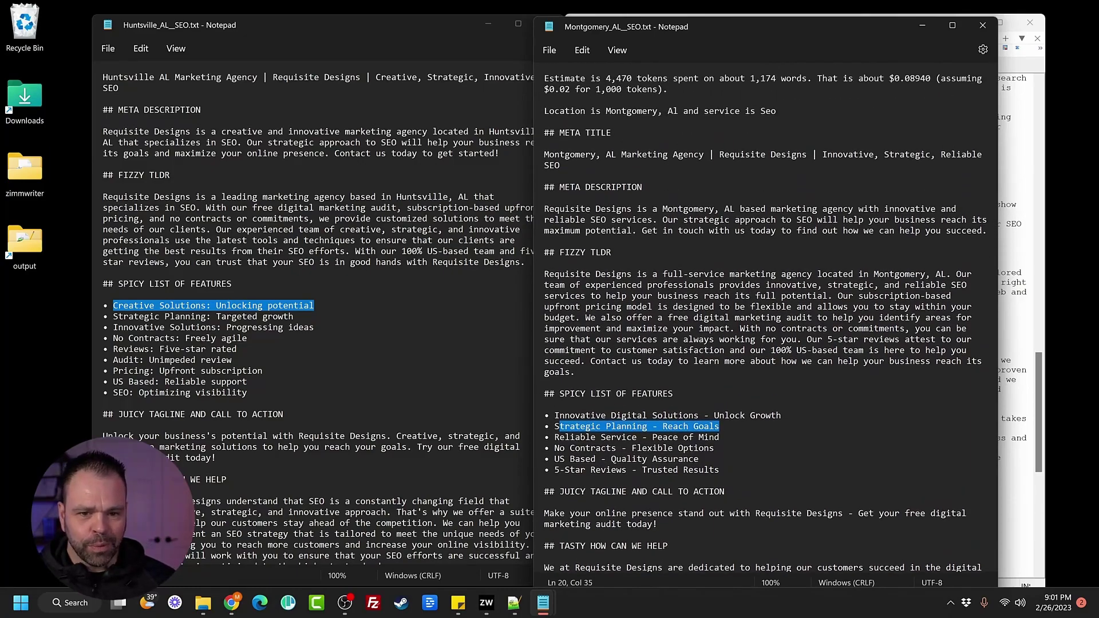
{"action": "left_click", "coordinate": [550, 198]}
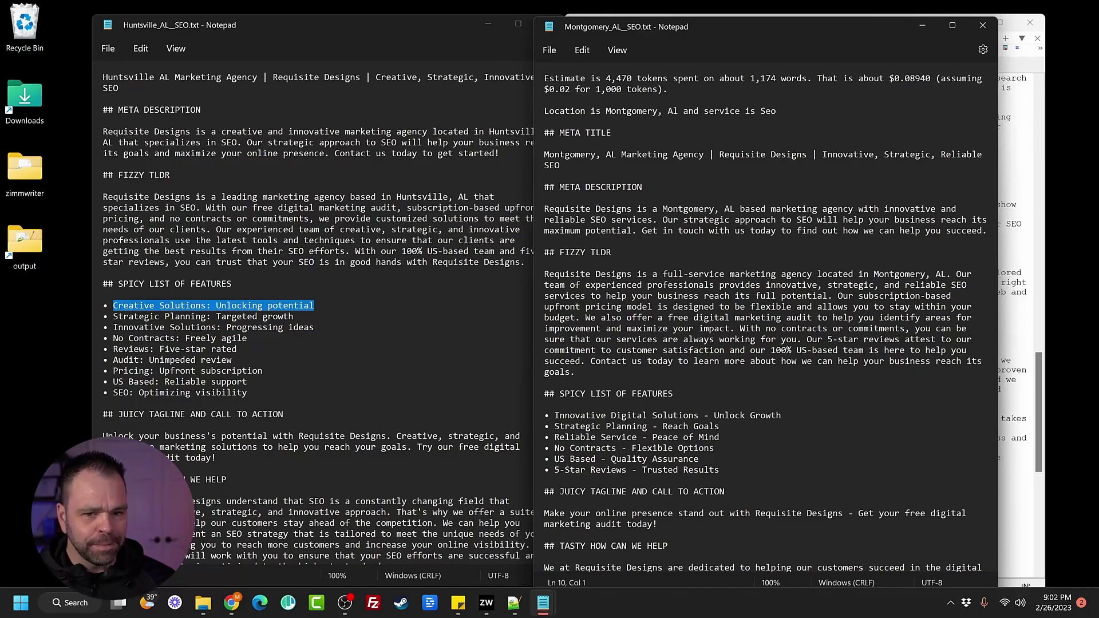
Compare the Huntsville and Montgomery meta description openings by highlighting each.
{"action": "left_click_drag", "start_coordinate": [546, 208], "coordinate": [684, 220]}
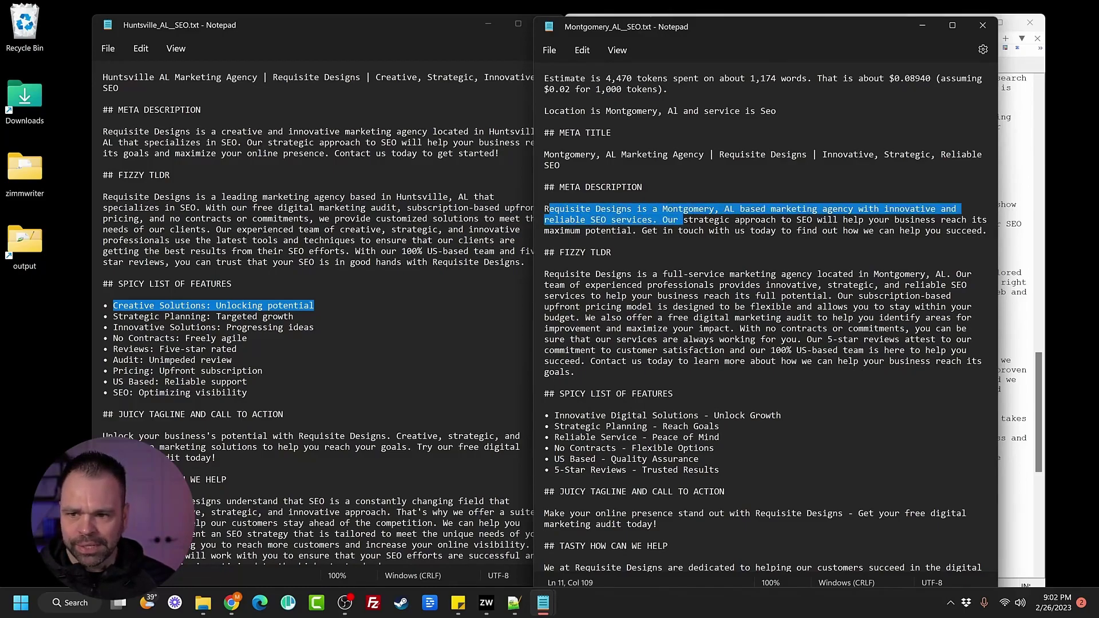
{"action": "left_click_drag", "start_coordinate": [303, 132], "coordinate": [428, 132]}
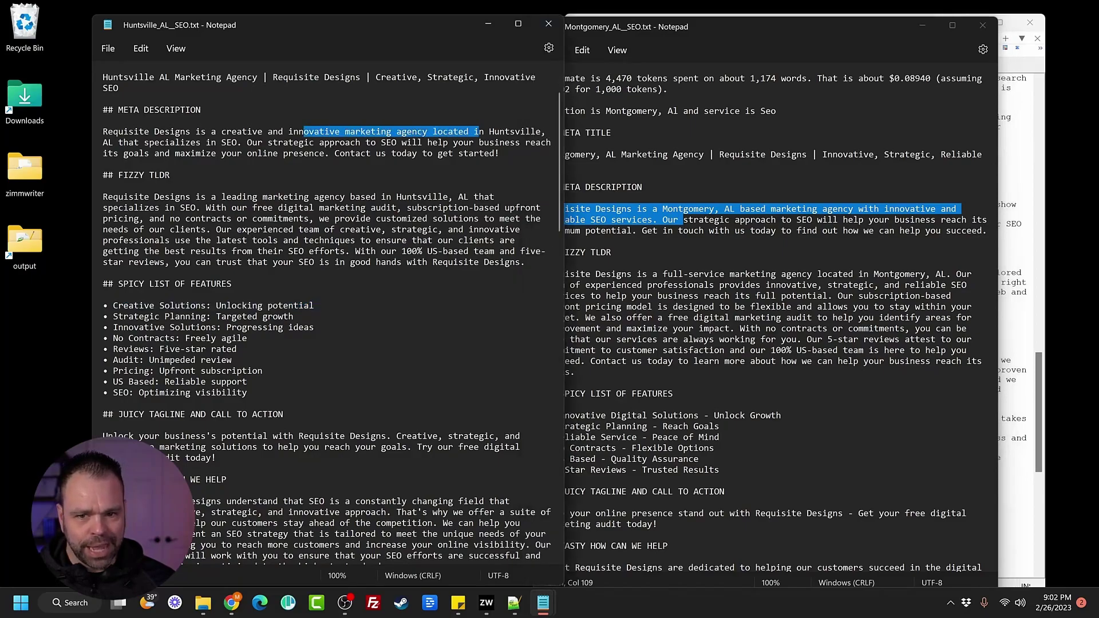
{"action": "left_click_drag", "start_coordinate": [546, 131], "coordinate": [264, 142]}
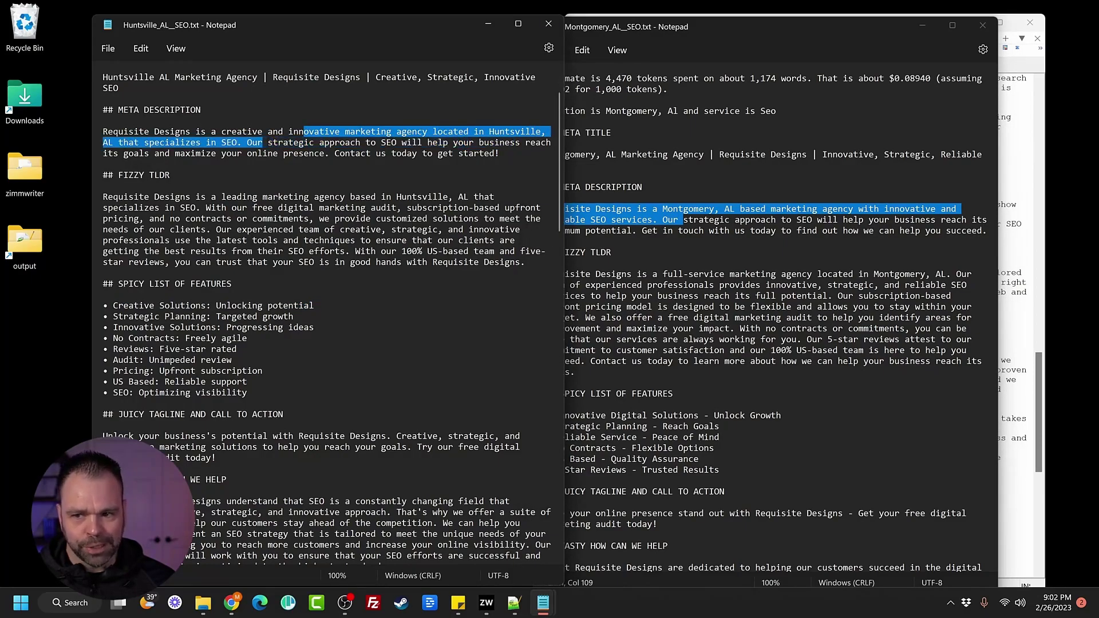
{"action": "left_click", "coordinate": [601, 405]}
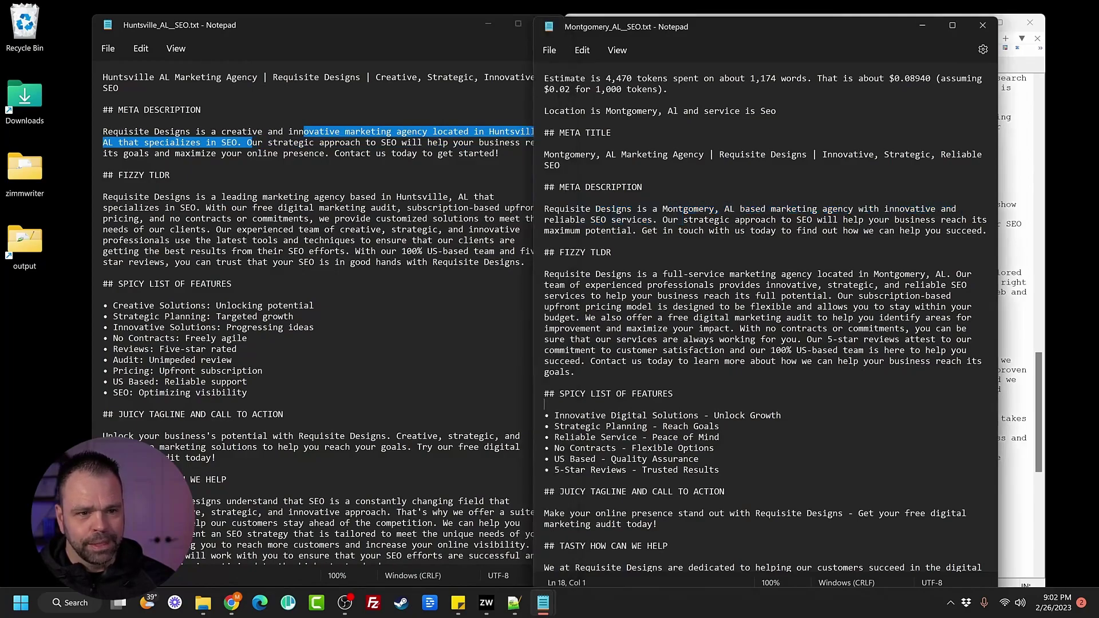
Compare the title adjectives: Montgomery's 'Innovative, Strategic, Reliable' vs Huntsville's 'Creative, Strategic, Innovative'.
{"action": "mouse_move", "coordinate": [821, 155]}
{"action": "left_mouse_down"}
{"action": "mouse_move", "coordinate": [543, 155]}
{"action": "mouse_move", "coordinate": [986, 154]}
{"action": "left_mouse_up"}
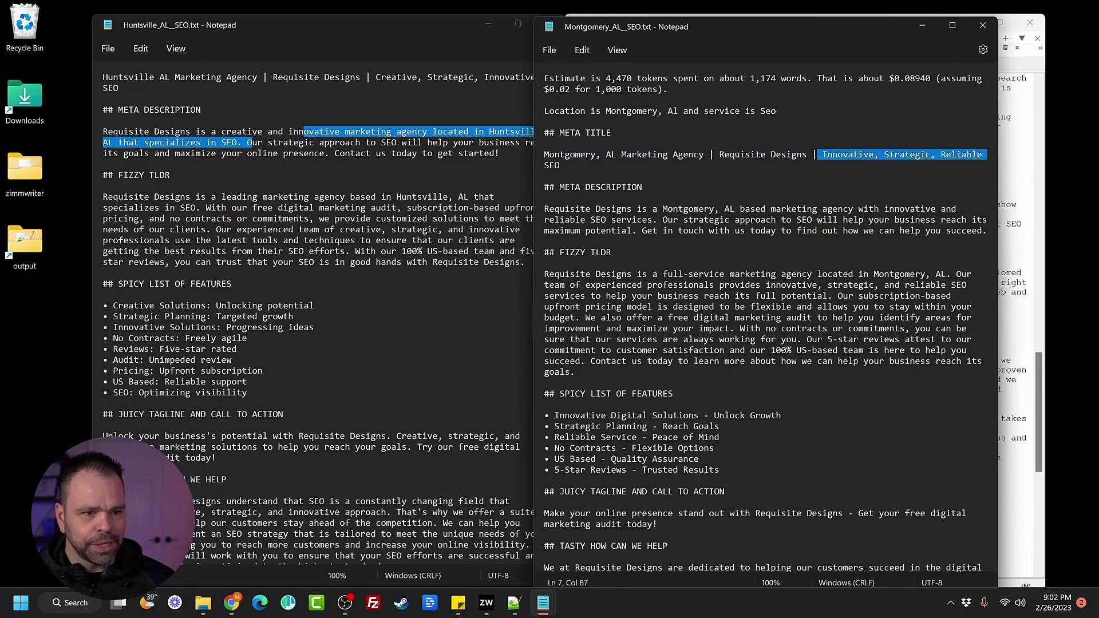
{"action": "left_click", "coordinate": [171, 174]}
{"action": "left_click_drag", "start_coordinate": [396, 77], "coordinate": [542, 77]}
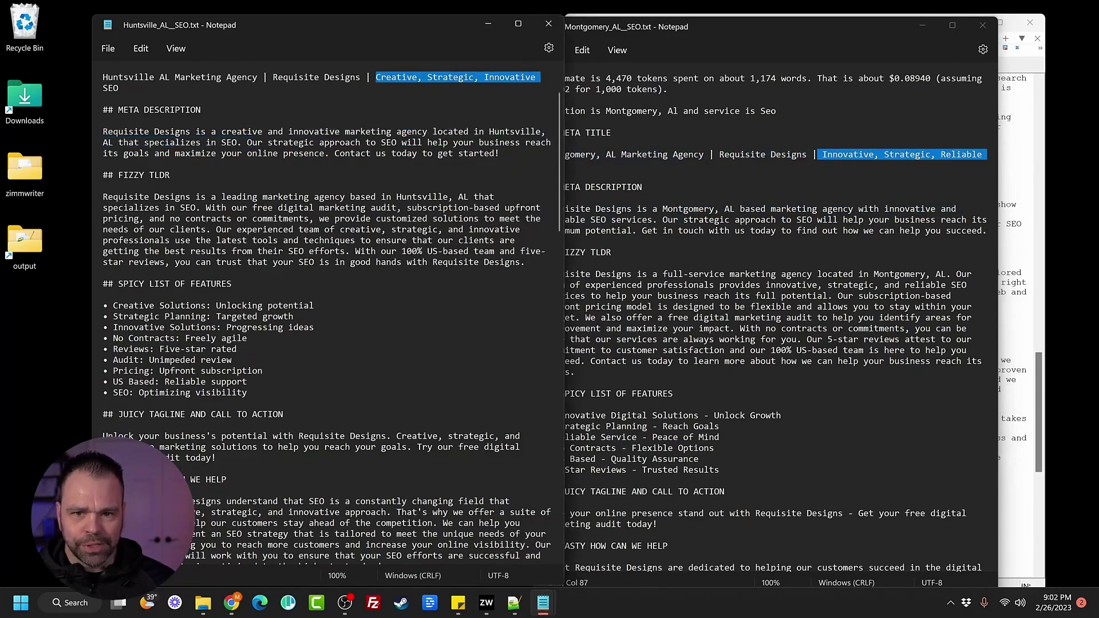
{"action": "scroll", "coordinate": [332, 311], "scroll_direction": "down", "scroll_amount": 8}
{"action": "scroll", "coordinate": [332, 311], "scroll_direction": "down", "scroll_amount": 8}
{"action": "scroll", "coordinate": [332, 311], "scroll_direction": "down", "scroll_amount": 8}
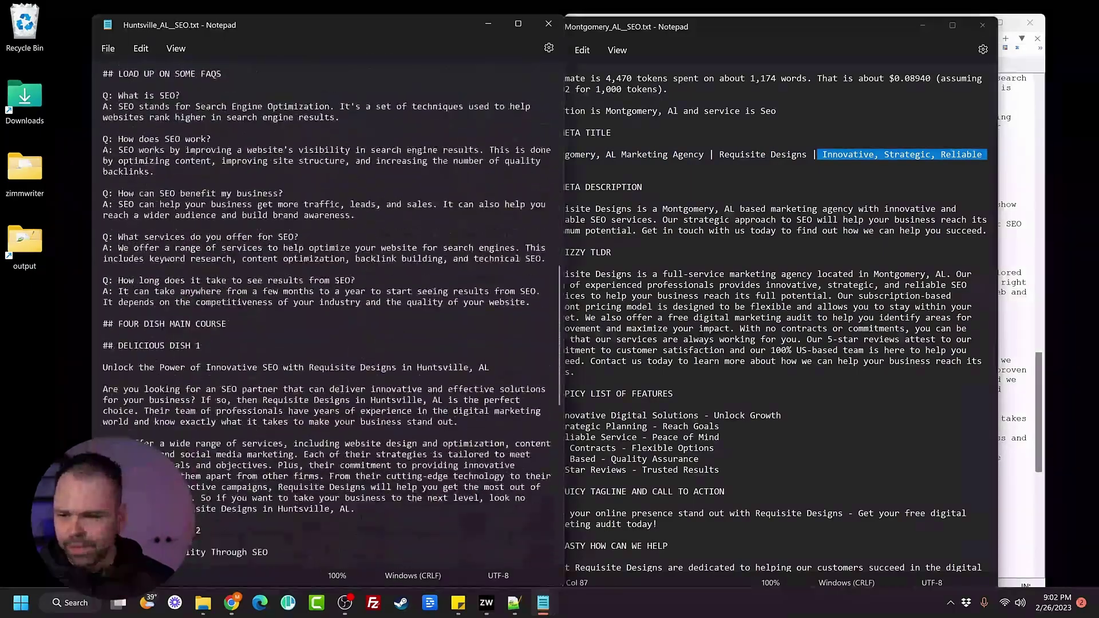
{"action": "scroll", "coordinate": [332, 311], "scroll_direction": "down", "scroll_amount": 8}
Review Montgomery's DELICIOUS DISH 3 section and benefit bullets, then close both SEO files.
{"action": "left_click", "coordinate": [773, 343]}
{"action": "scroll", "coordinate": [773, 343], "scroll_direction": "down", "scroll_amount": 10}
{"action": "left_click_drag", "start_coordinate": [678, 403], "coordinate": [545, 272]}
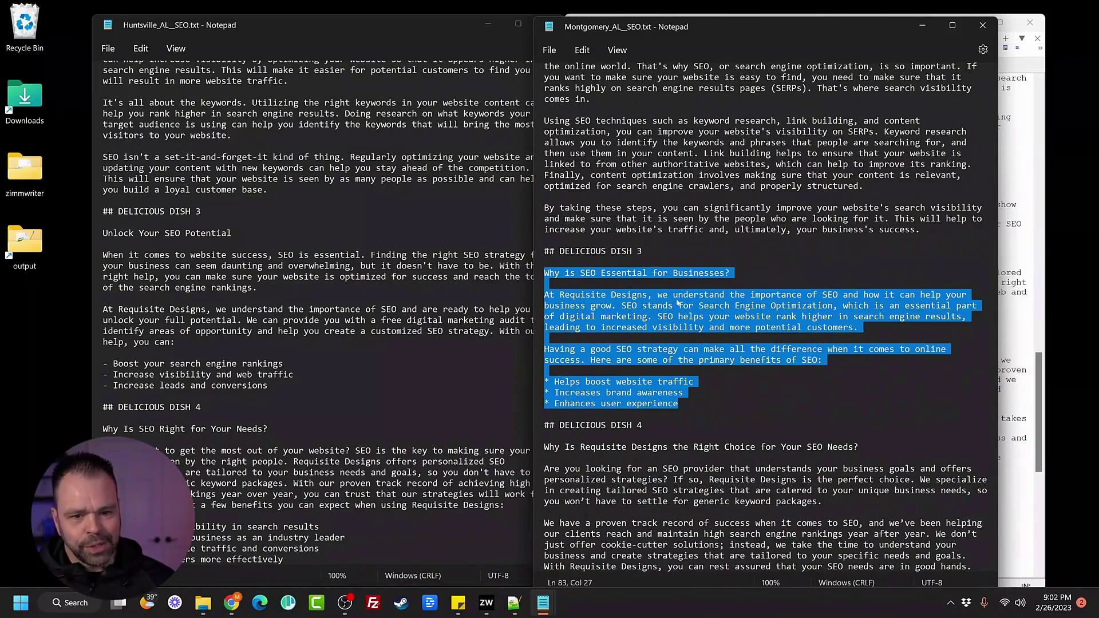
{"action": "left_click", "coordinate": [683, 393]}
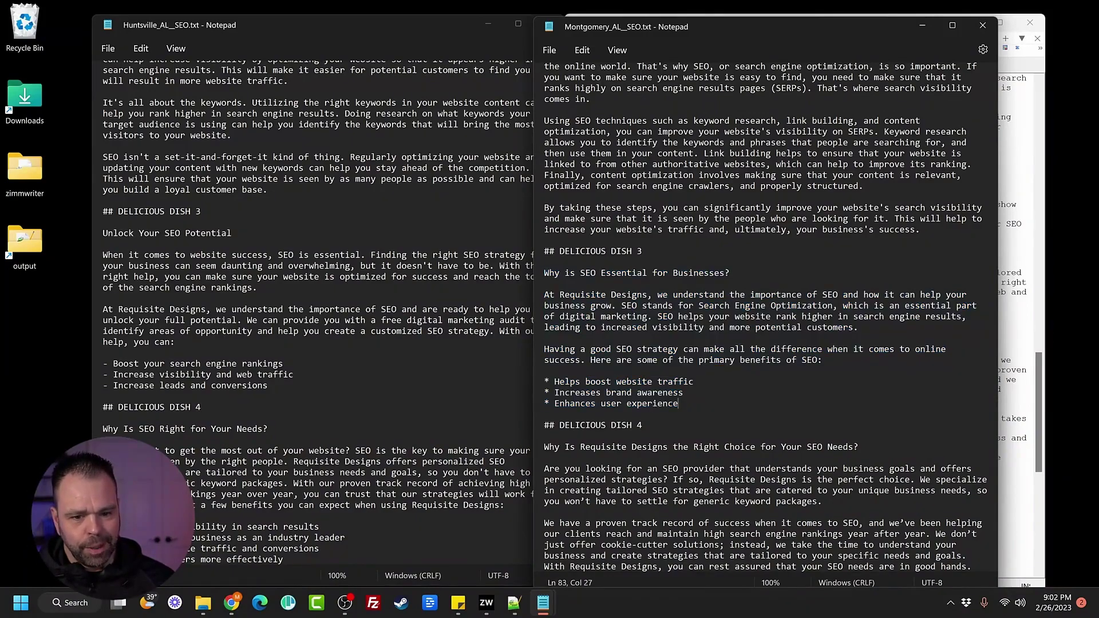
{"action": "mouse_move", "coordinate": [679, 404]}
{"action": "left_mouse_down"}
{"action": "mouse_move", "coordinate": [544, 381]}
{"action": "mouse_move", "coordinate": [581, 392]}
{"action": "left_mouse_up"}
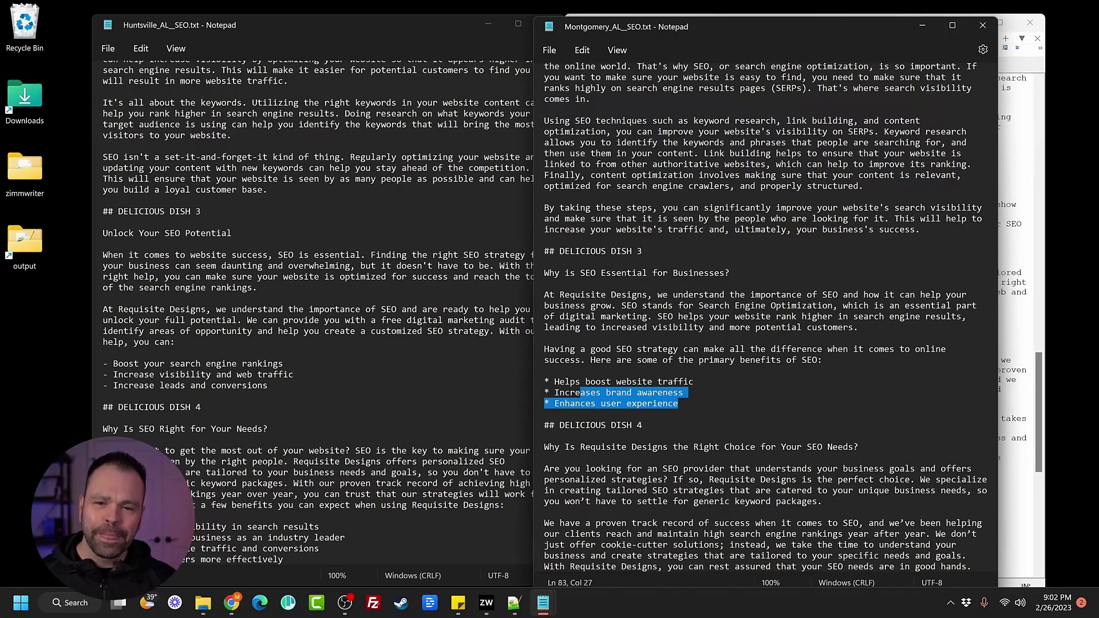
{"action": "left_click", "coordinate": [458, 32]}
{"action": "left_click", "coordinate": [549, 24]}
Finish closing Notepad and bring the output folder of generated city files to the front.
{"action": "left_click", "coordinate": [983, 26]}
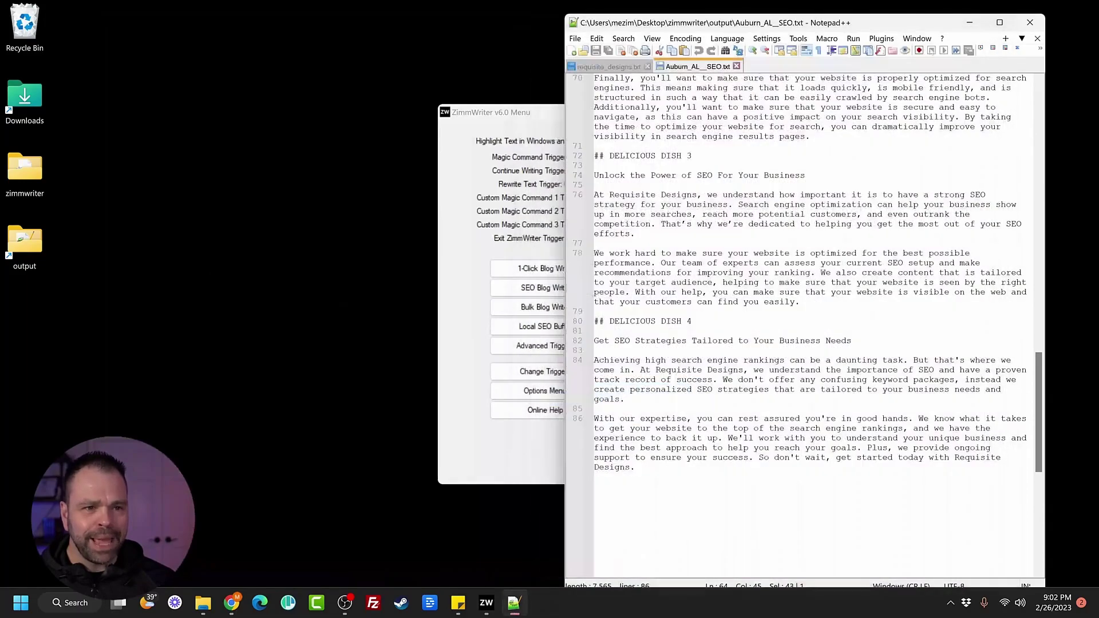
{"action": "left_click", "coordinate": [202, 603]}
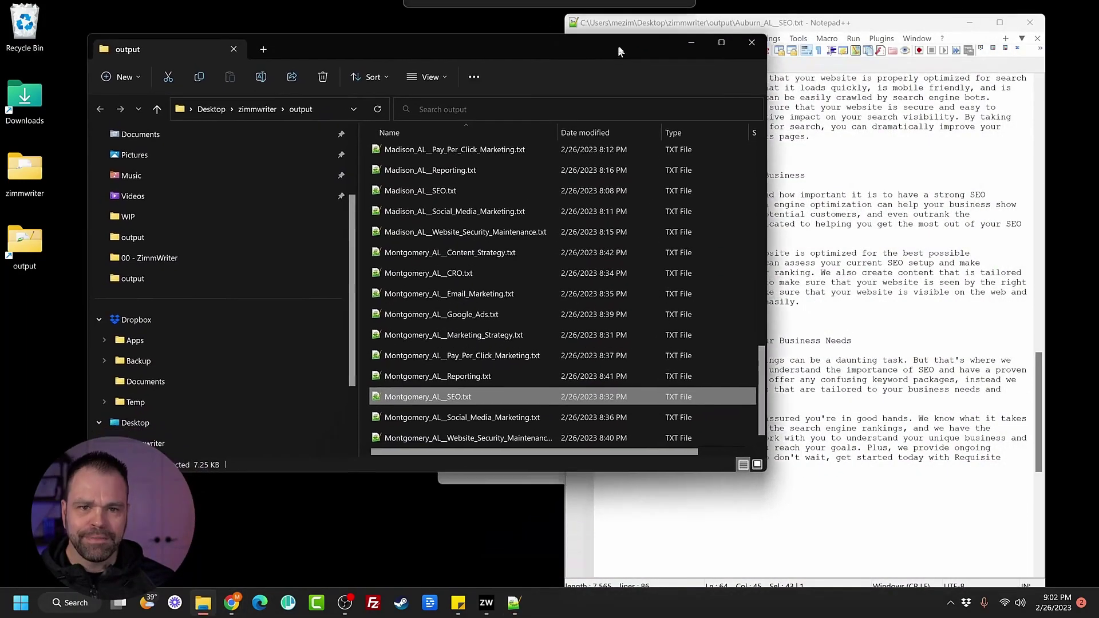
{"action": "left_click_drag", "start_coordinate": [776, 461], "coordinate": [746, 590]}
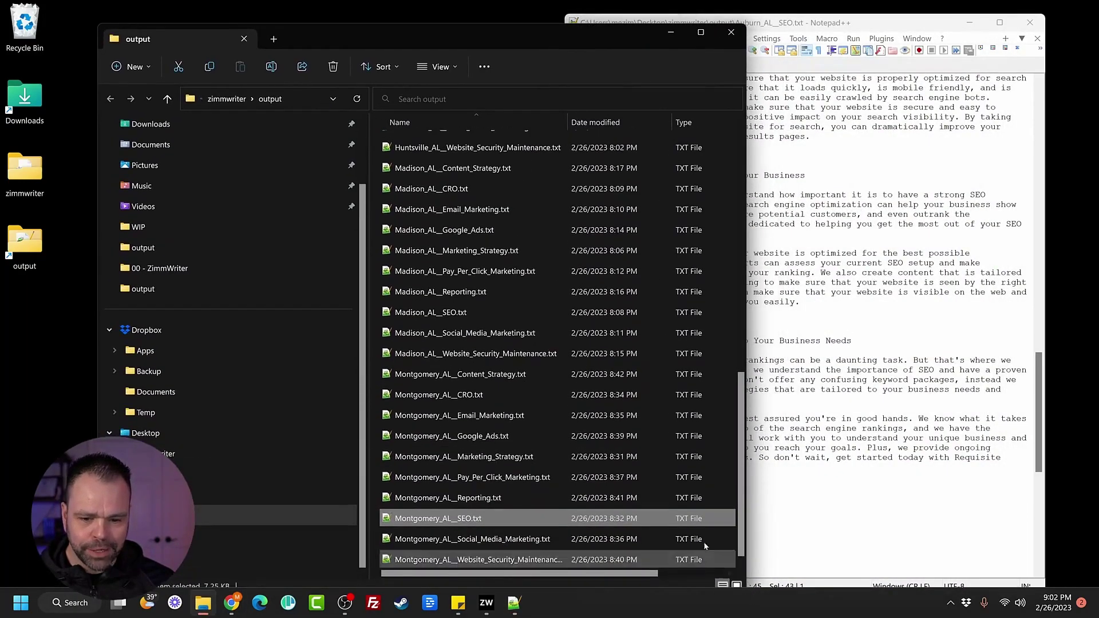
{"action": "scroll", "coordinate": [703, 541], "scroll_direction": "up", "scroll_amount": 10}
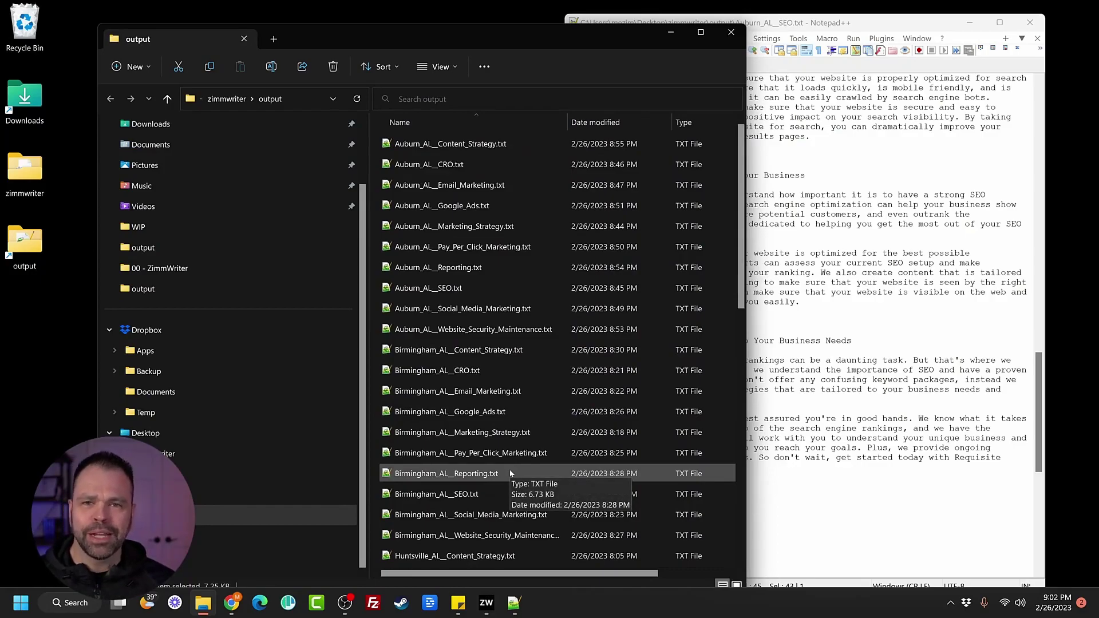
{"action": "scroll", "coordinate": [566, 442], "scroll_direction": "down", "scroll_amount": 2}
{"action": "scroll", "coordinate": [584, 438], "scroll_direction": "down", "scroll_amount": 6}
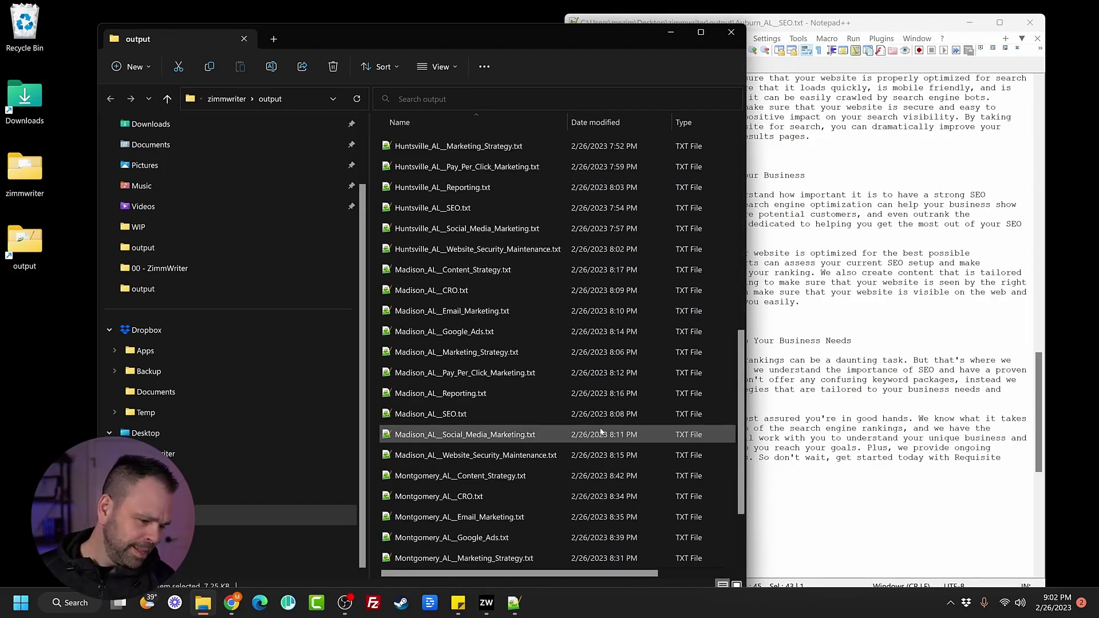